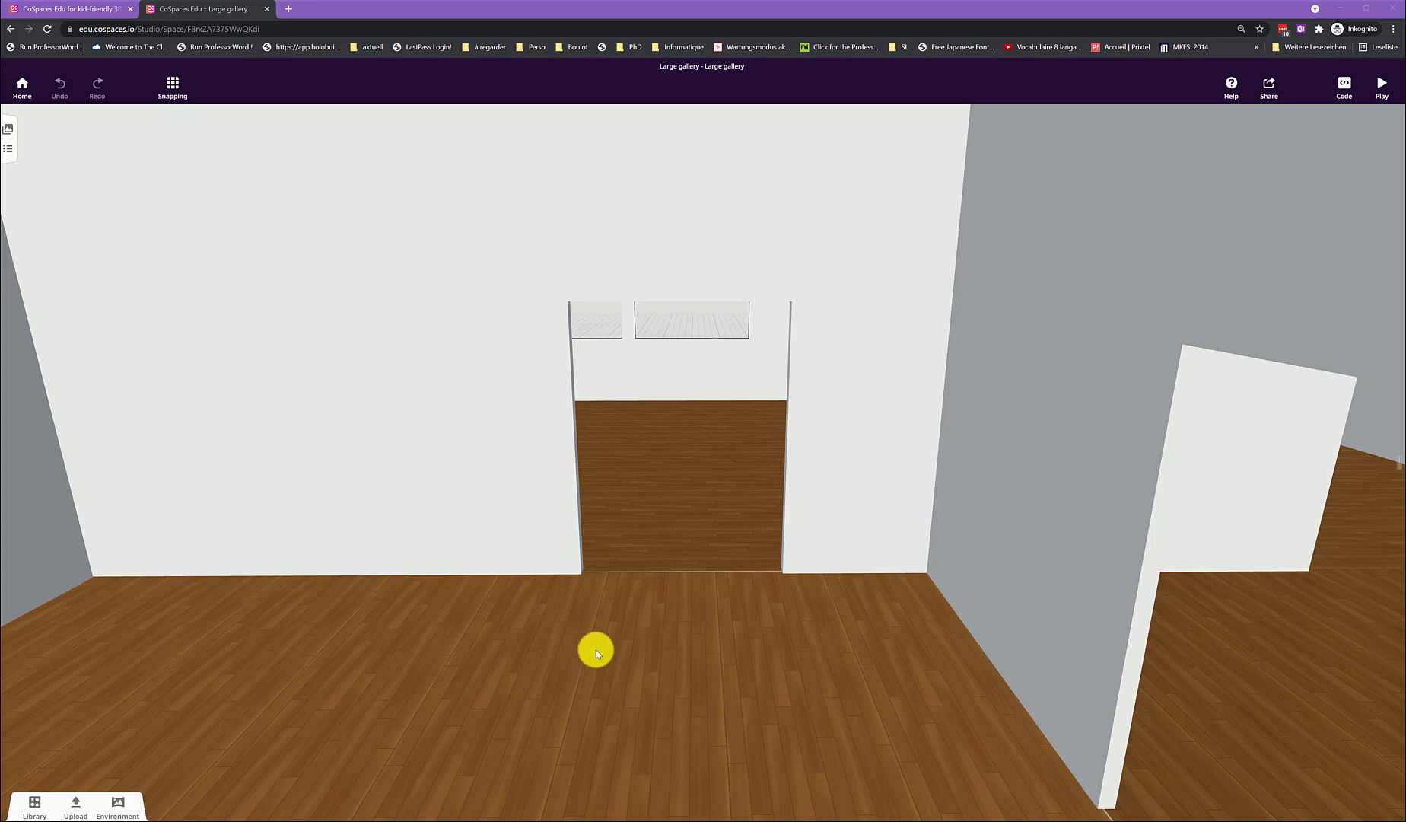
Step: Zoom out until the whole three-room walled gallery is visible from outside
scroll(595, 647, down, 8)
scroll(597, 647, down, 8)
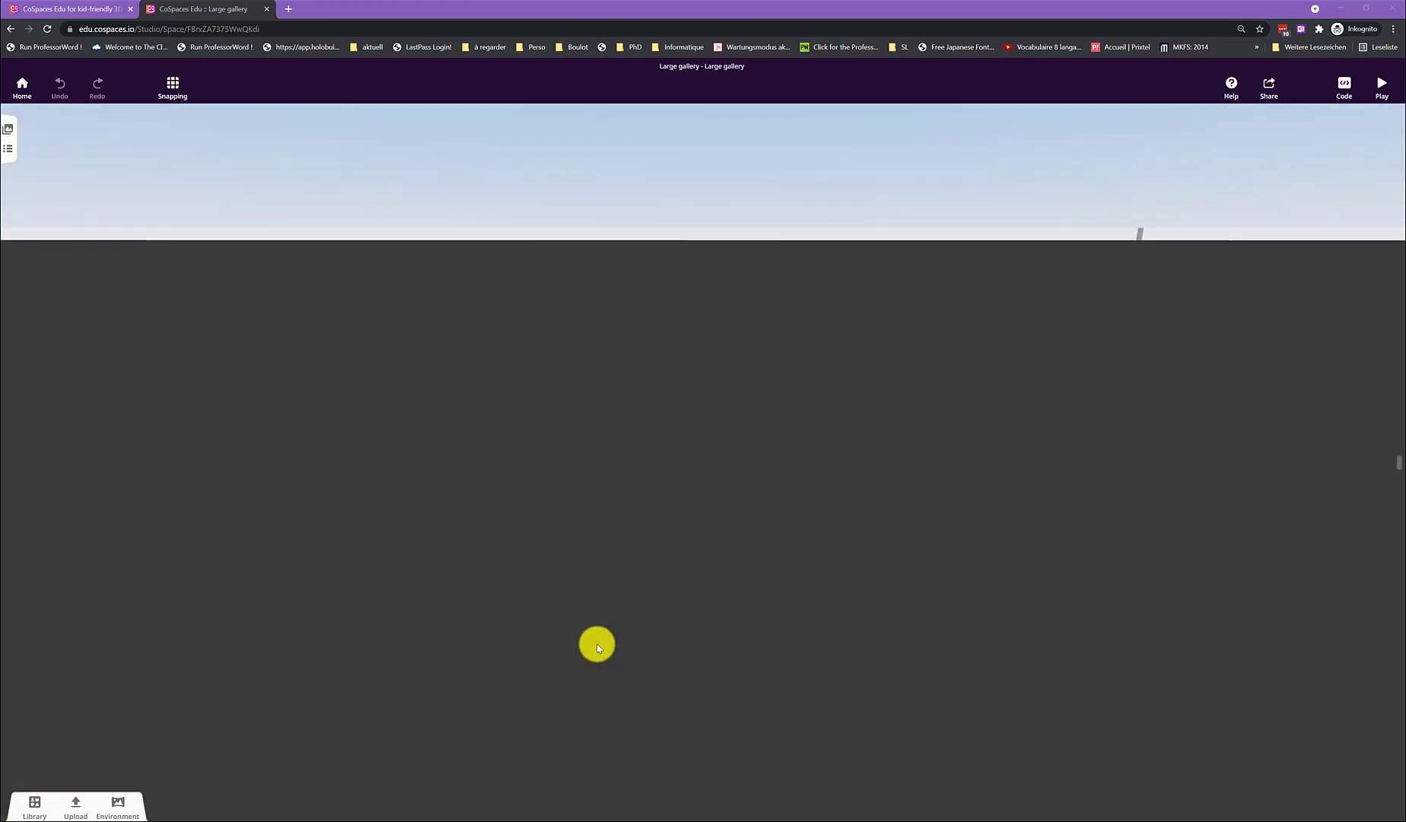
drag(325, 611, 299, 677)
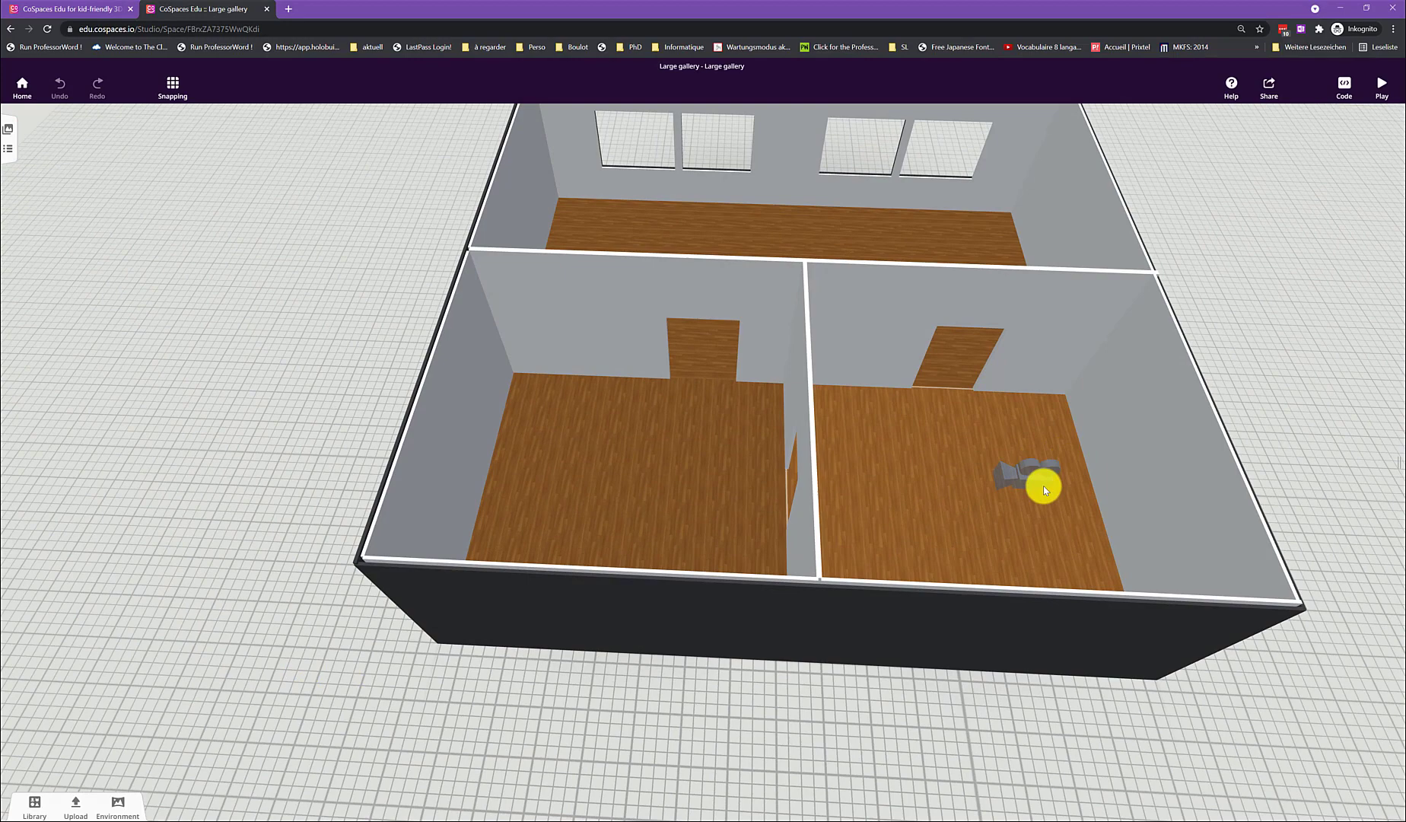
click(1016, 478)
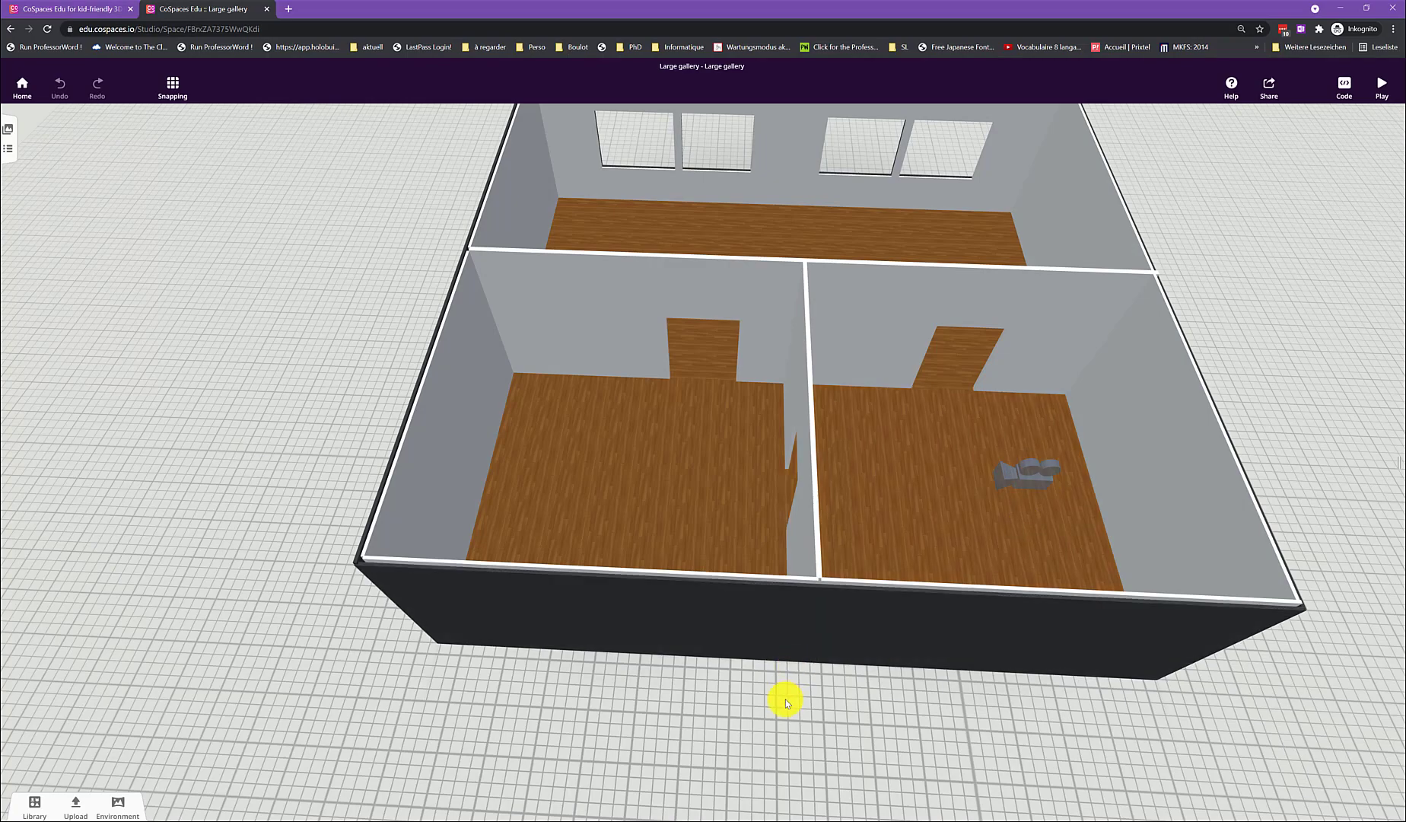
drag(784, 697, 665, 715)
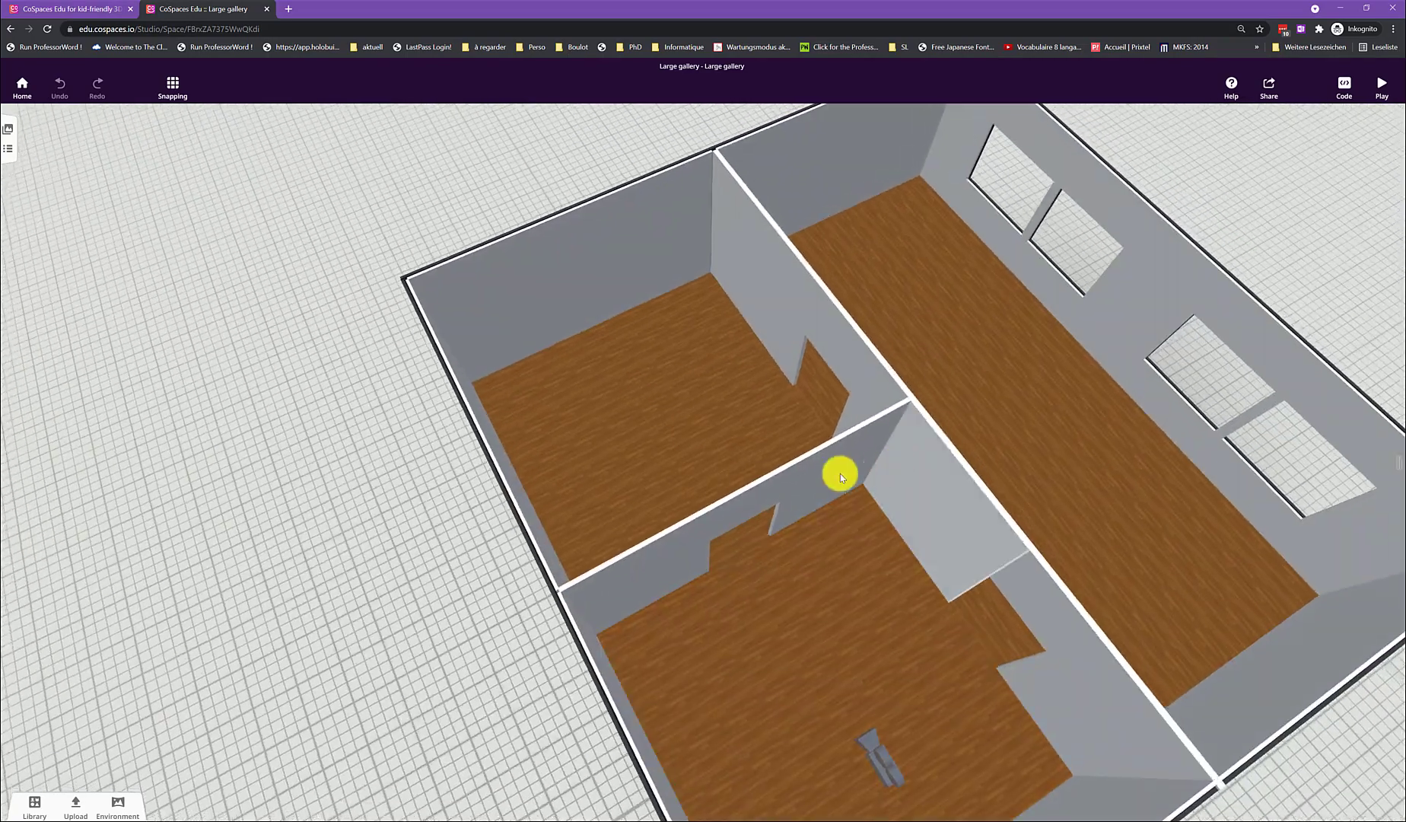
drag(911, 538, 864, 350)
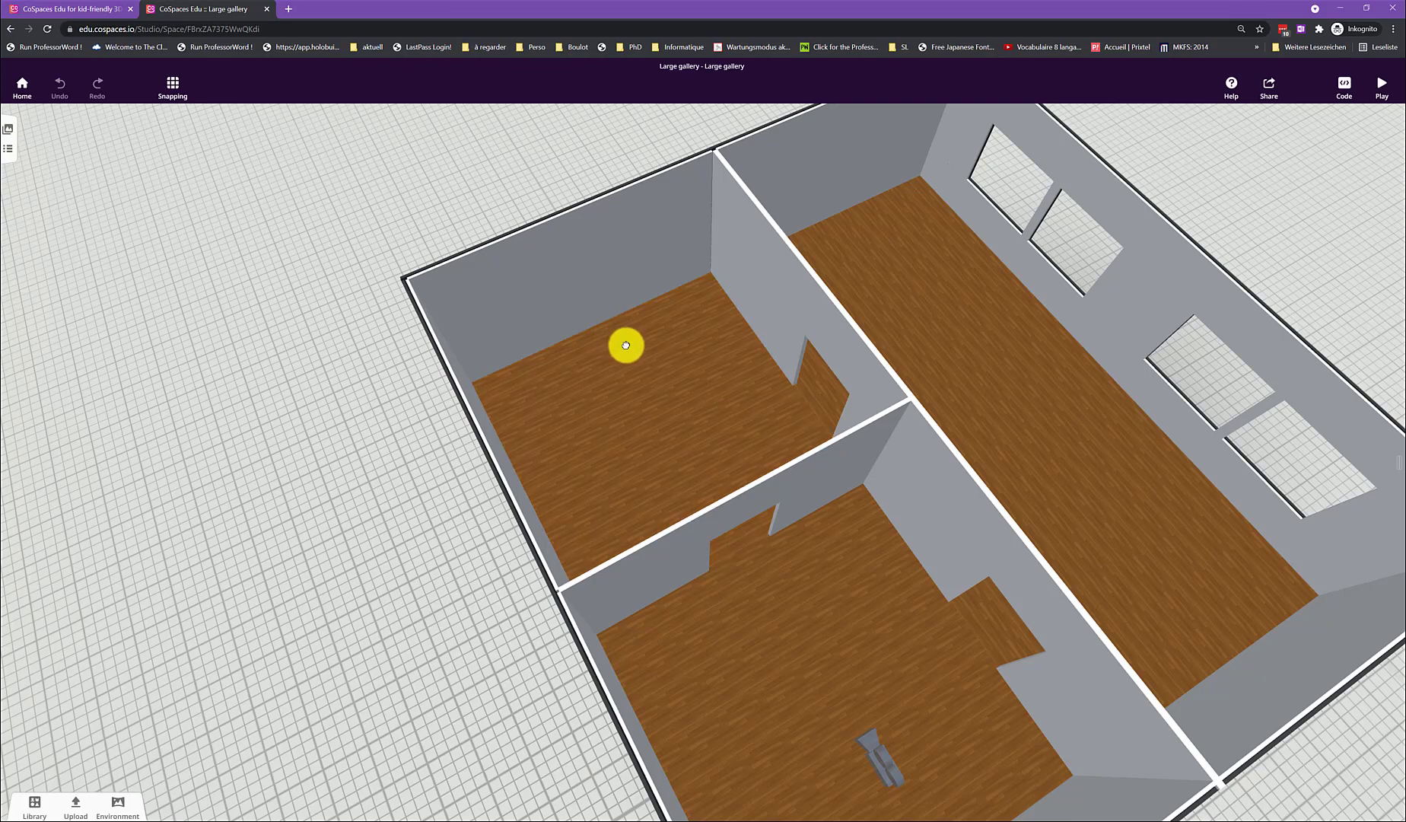
right_drag(627, 342, 374, 310)
scroll(377, 331, down, 3)
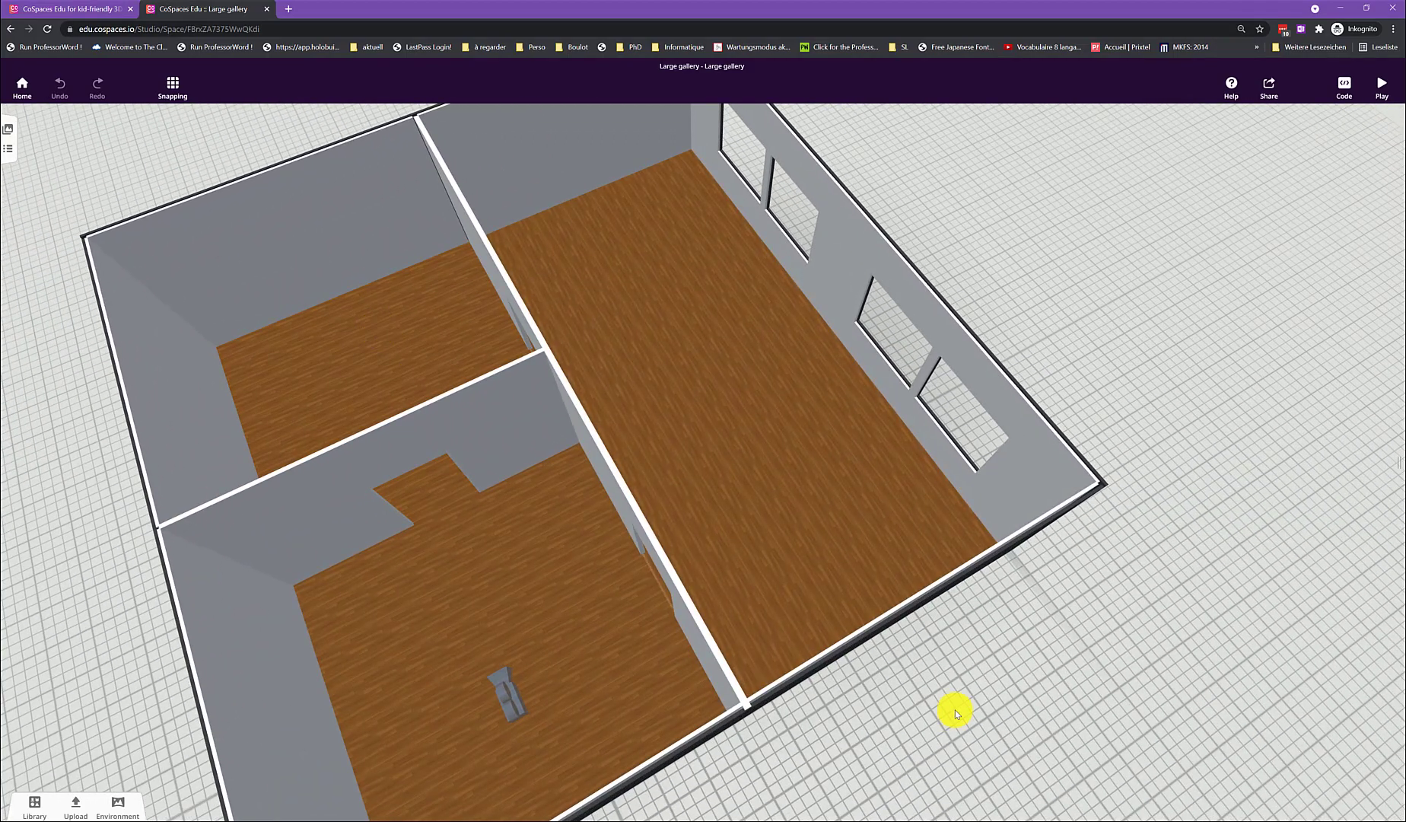
right_drag(951, 713, 877, 571)
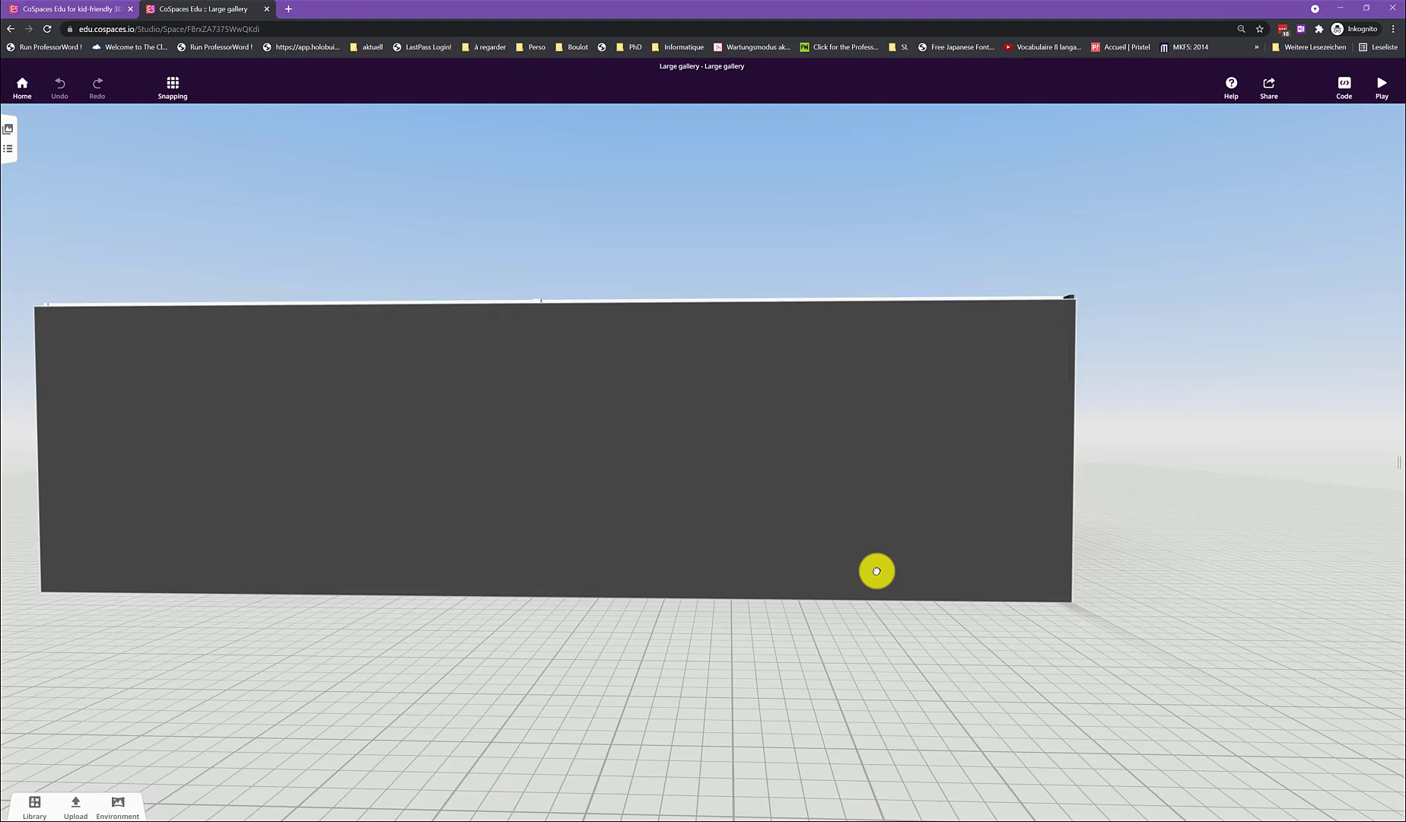
Step: Zoom forward through the outer wall into the long room, facing its white back wall
scroll(816, 499, up, 5)
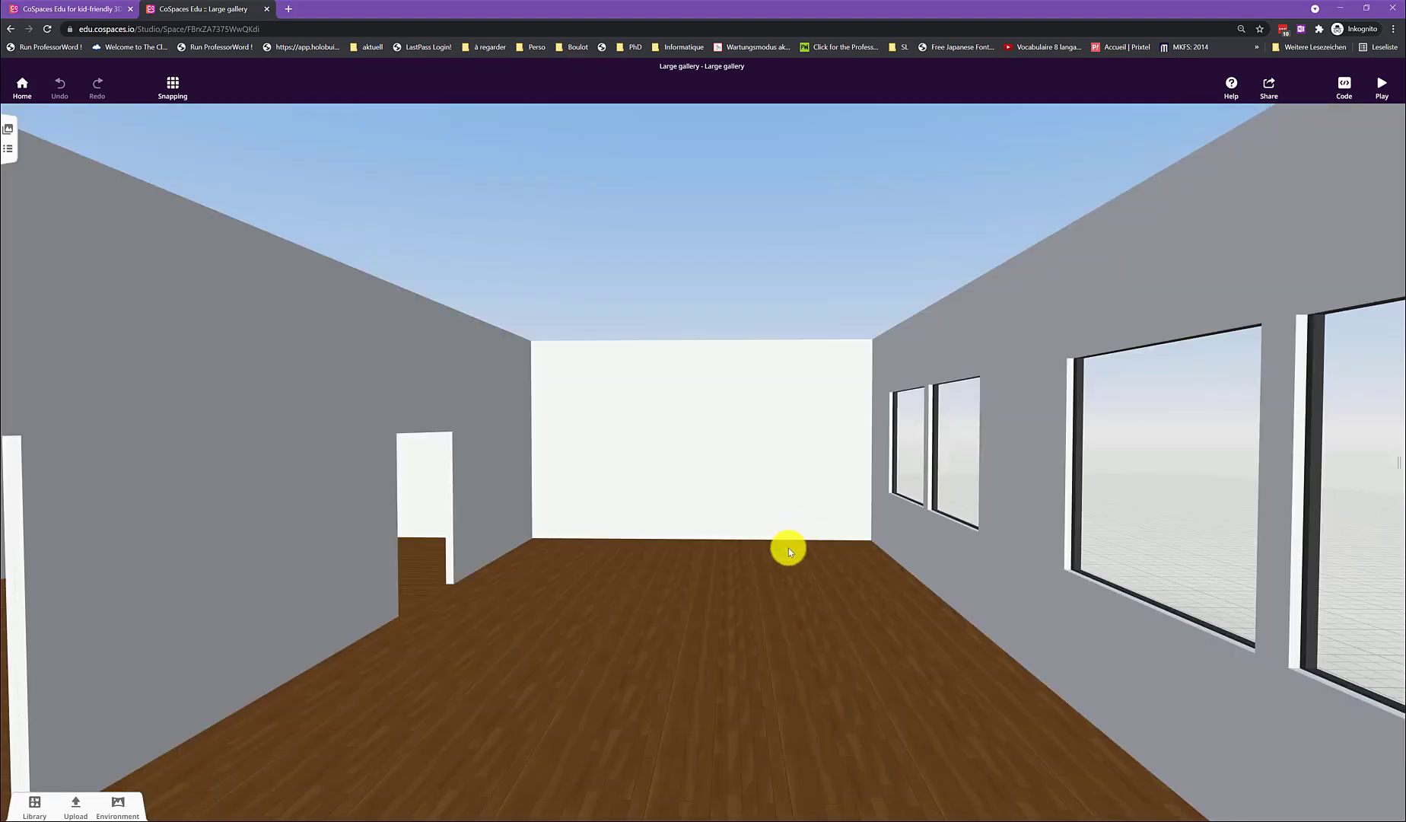
scroll(772, 606, up, 3)
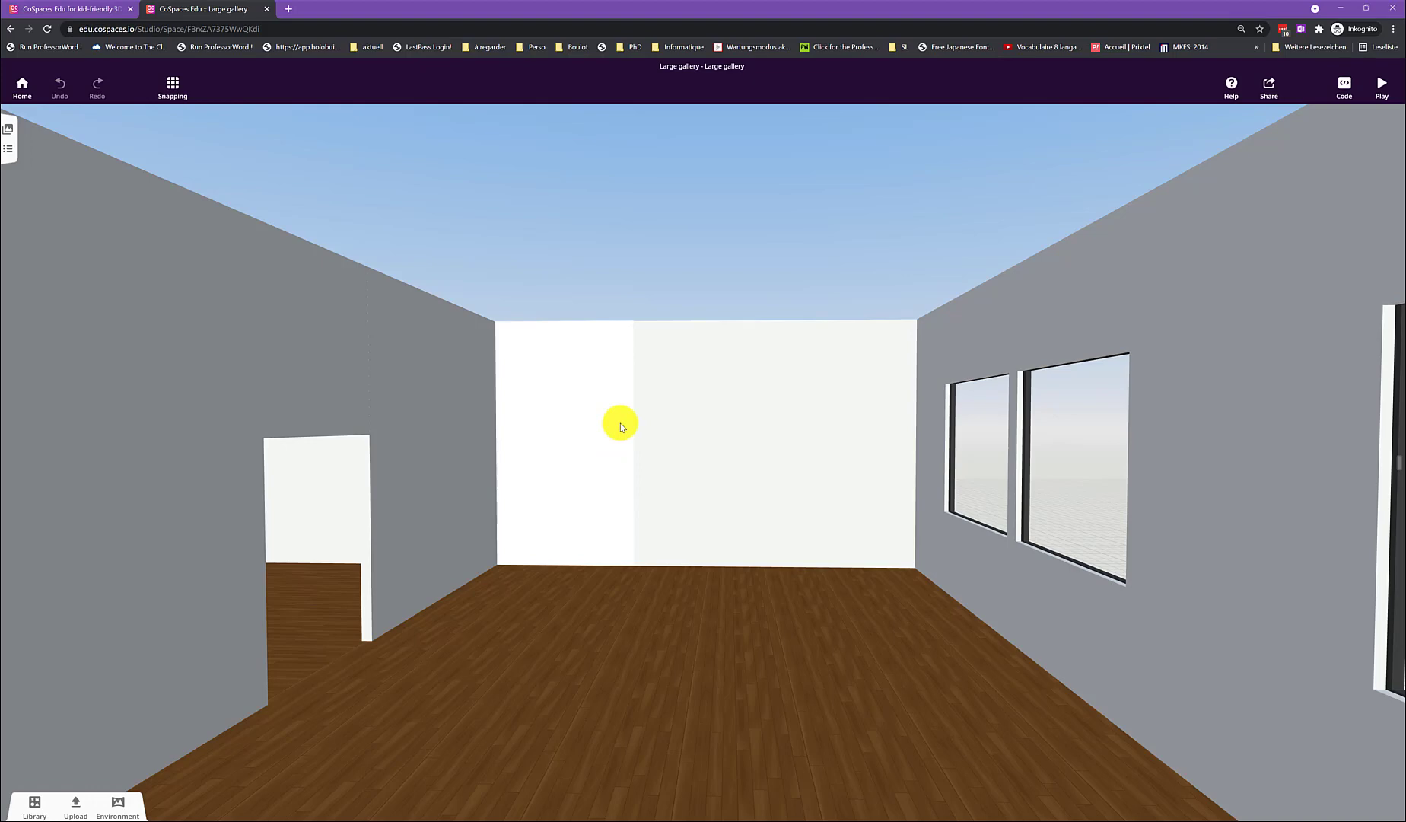
Step: Apply the purple patterned material to the left section of the back wall
click(576, 437)
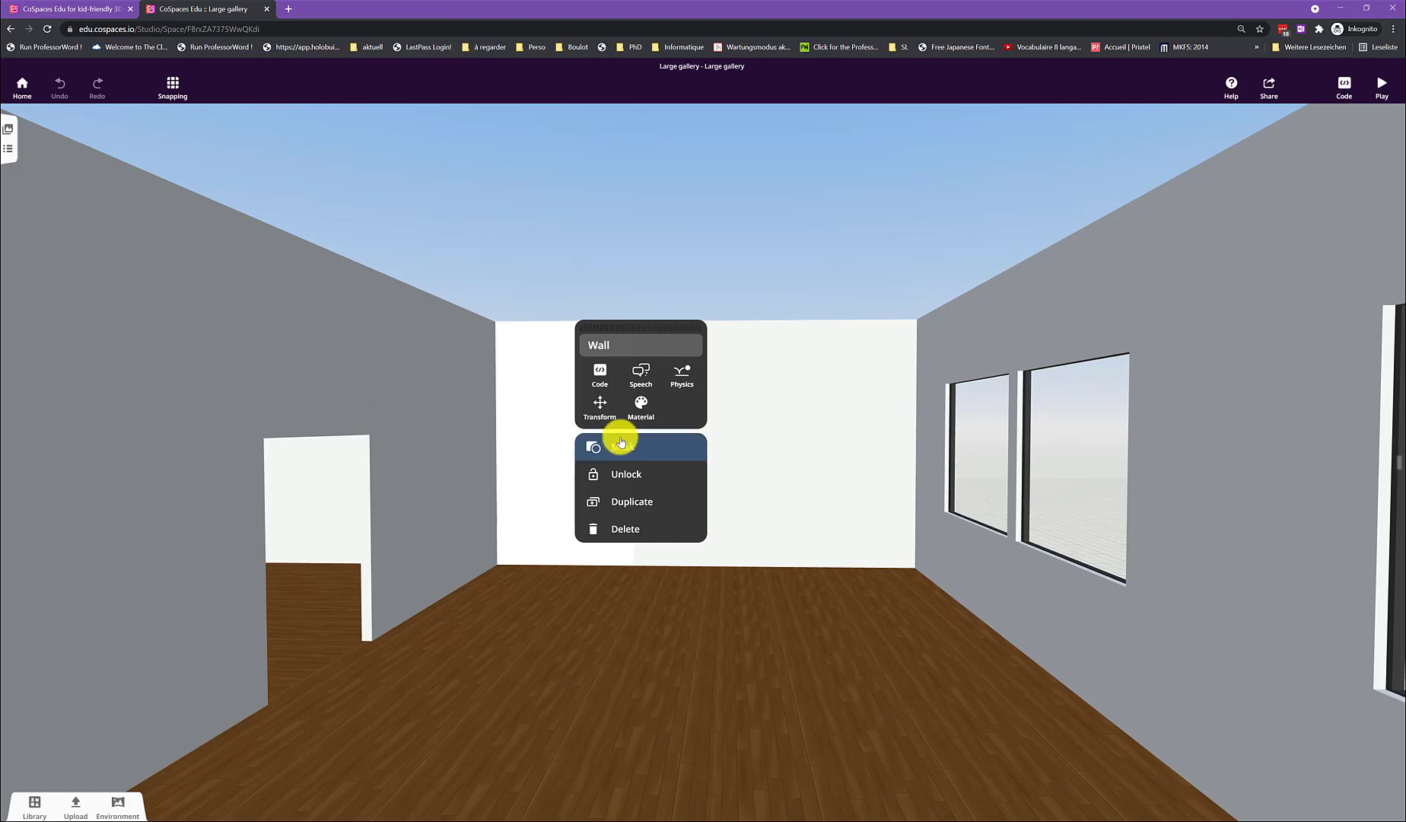
click(651, 412)
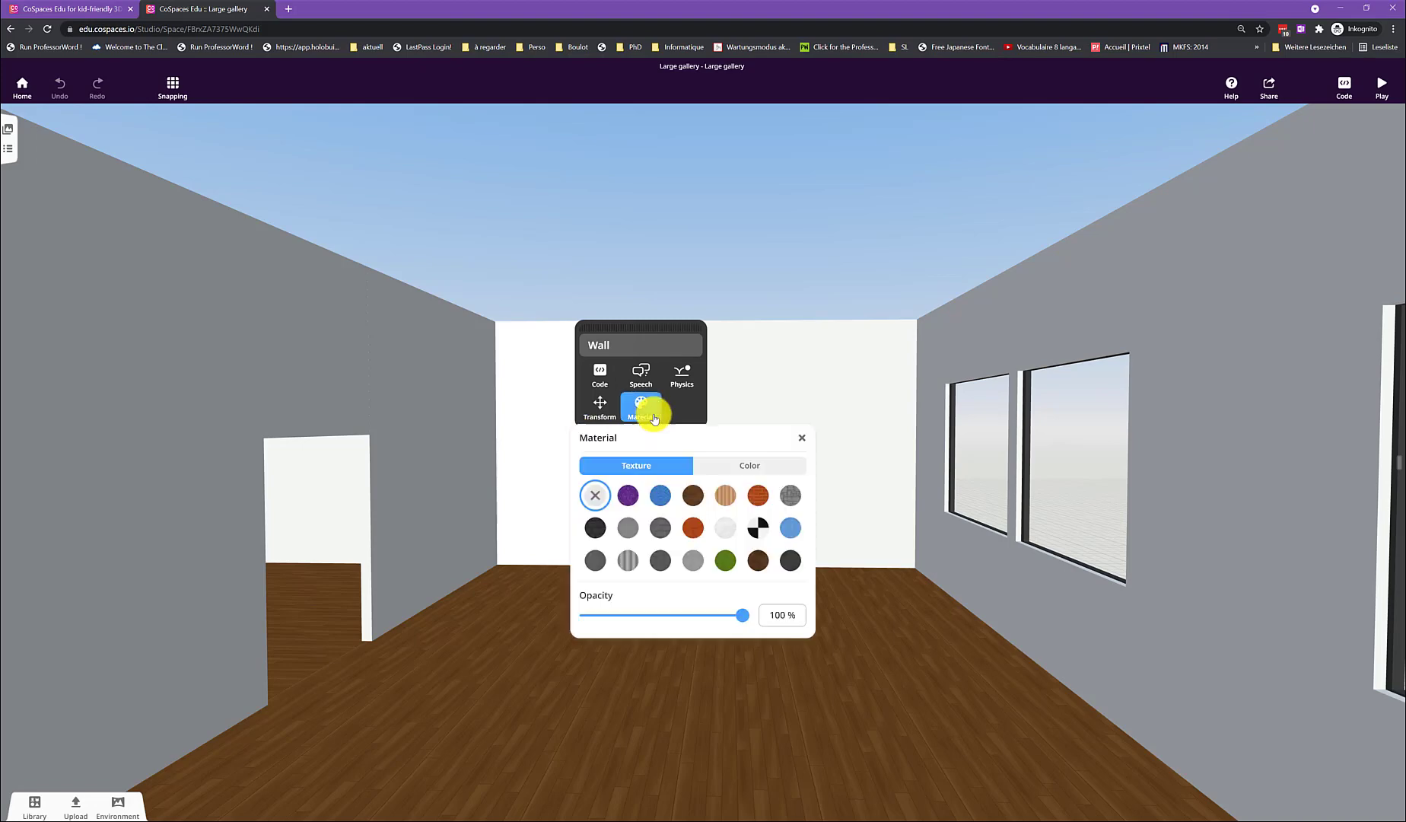
click(628, 496)
click(526, 609)
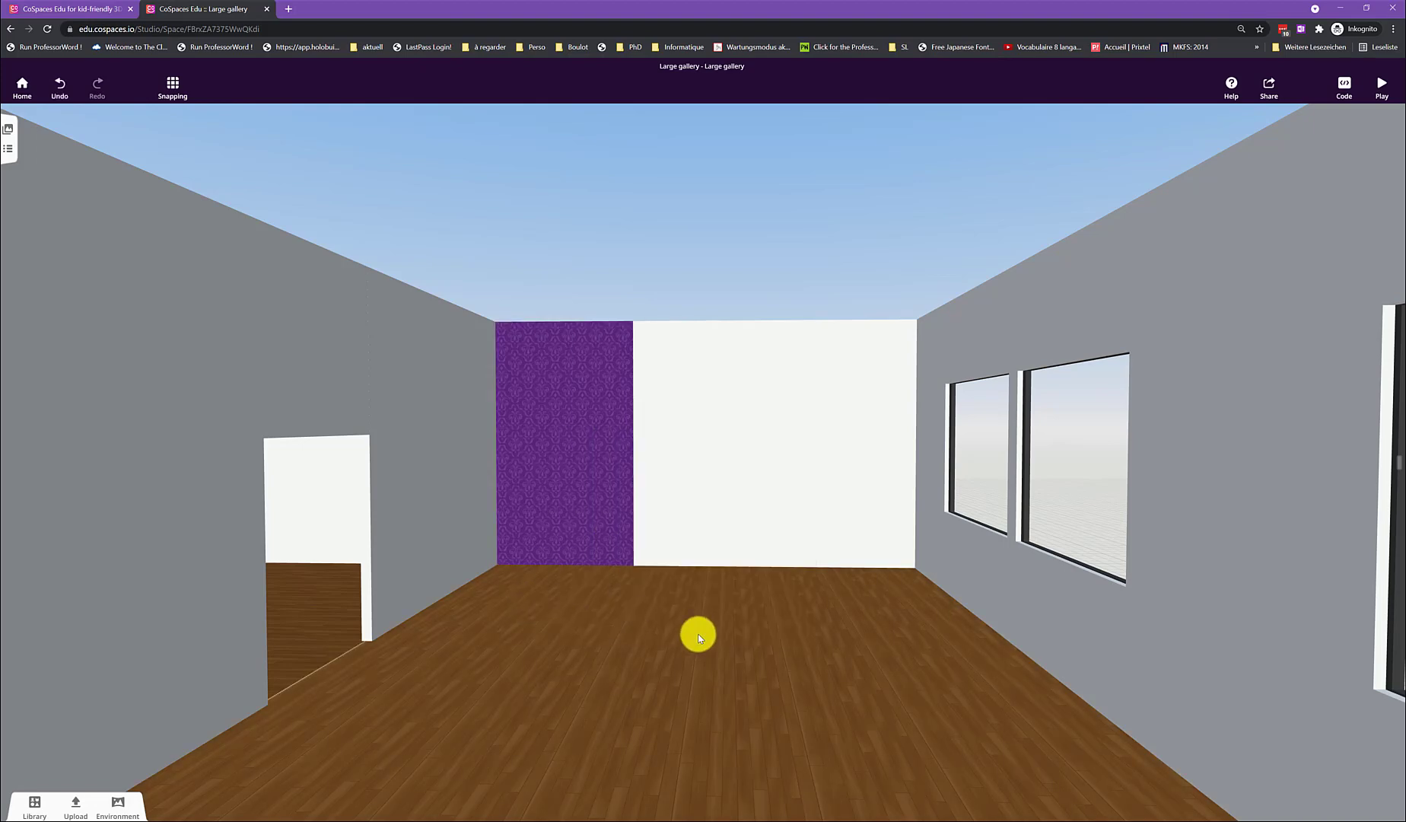
mouse_move(698, 636)
mouse_down()
mouse_move(722, 643)
mouse_move(700, 643)
mouse_up()
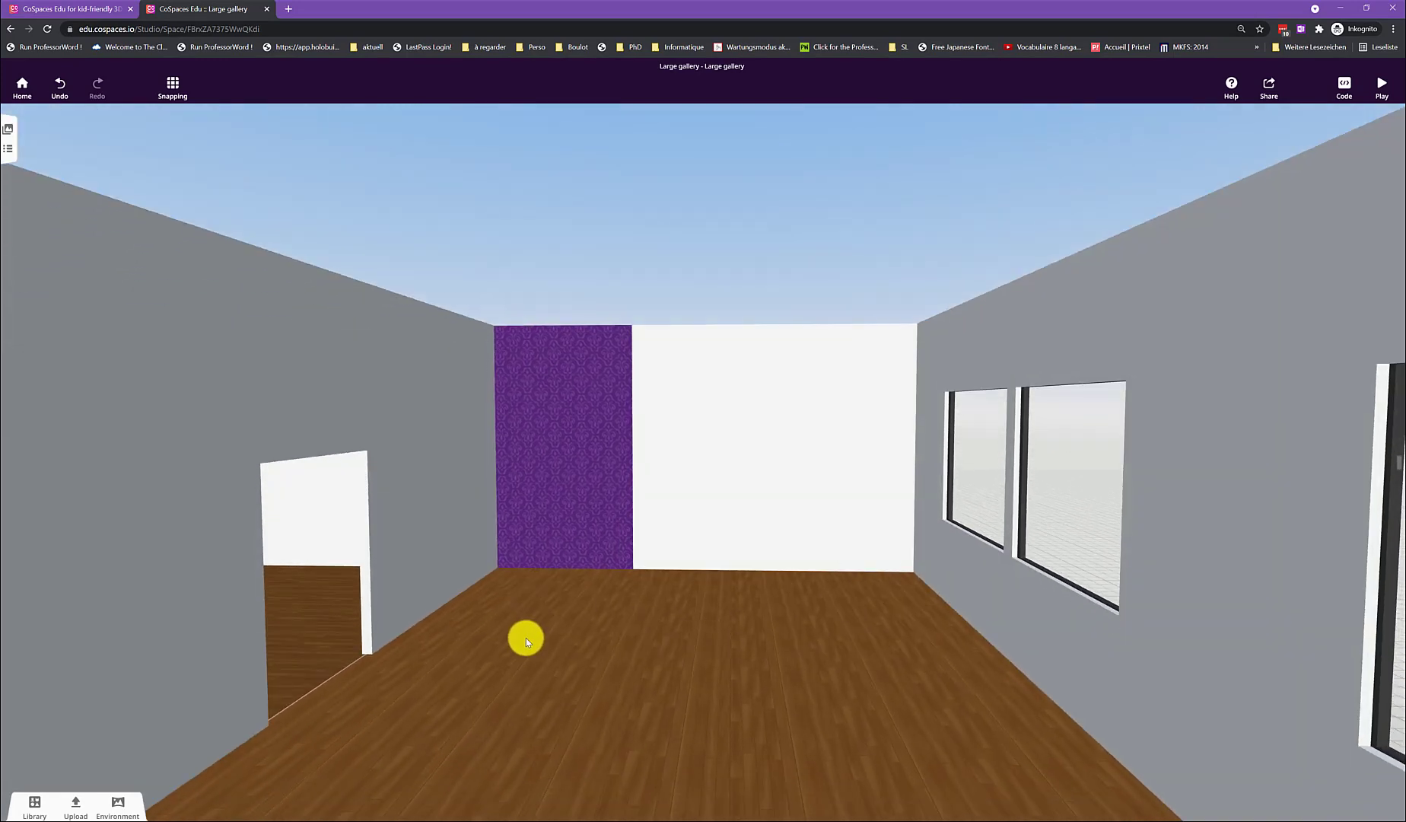
Step: Place the uploaded monet 1 image into the room and enlarge it on the floor
click(30, 803)
click(75, 687)
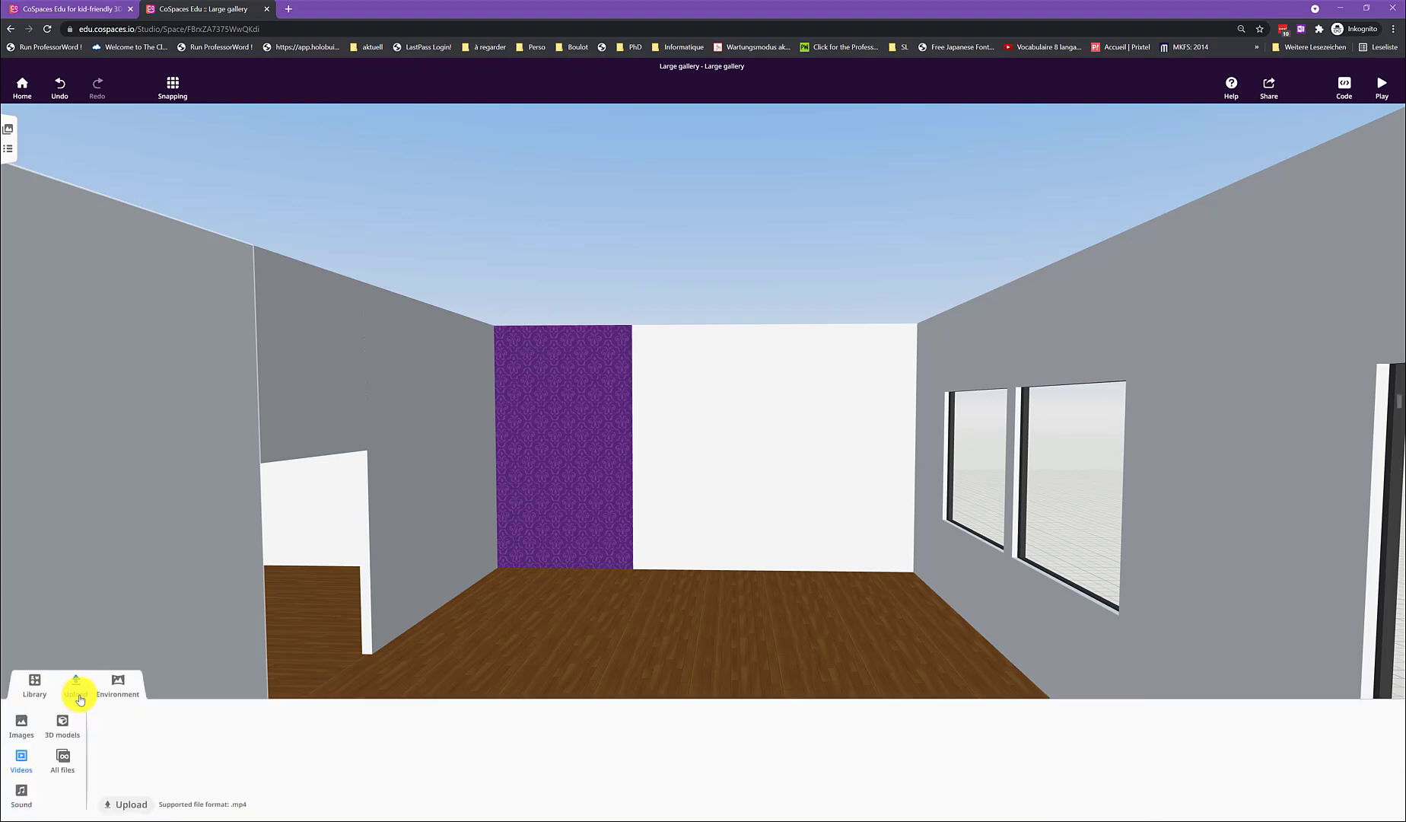
click(29, 731)
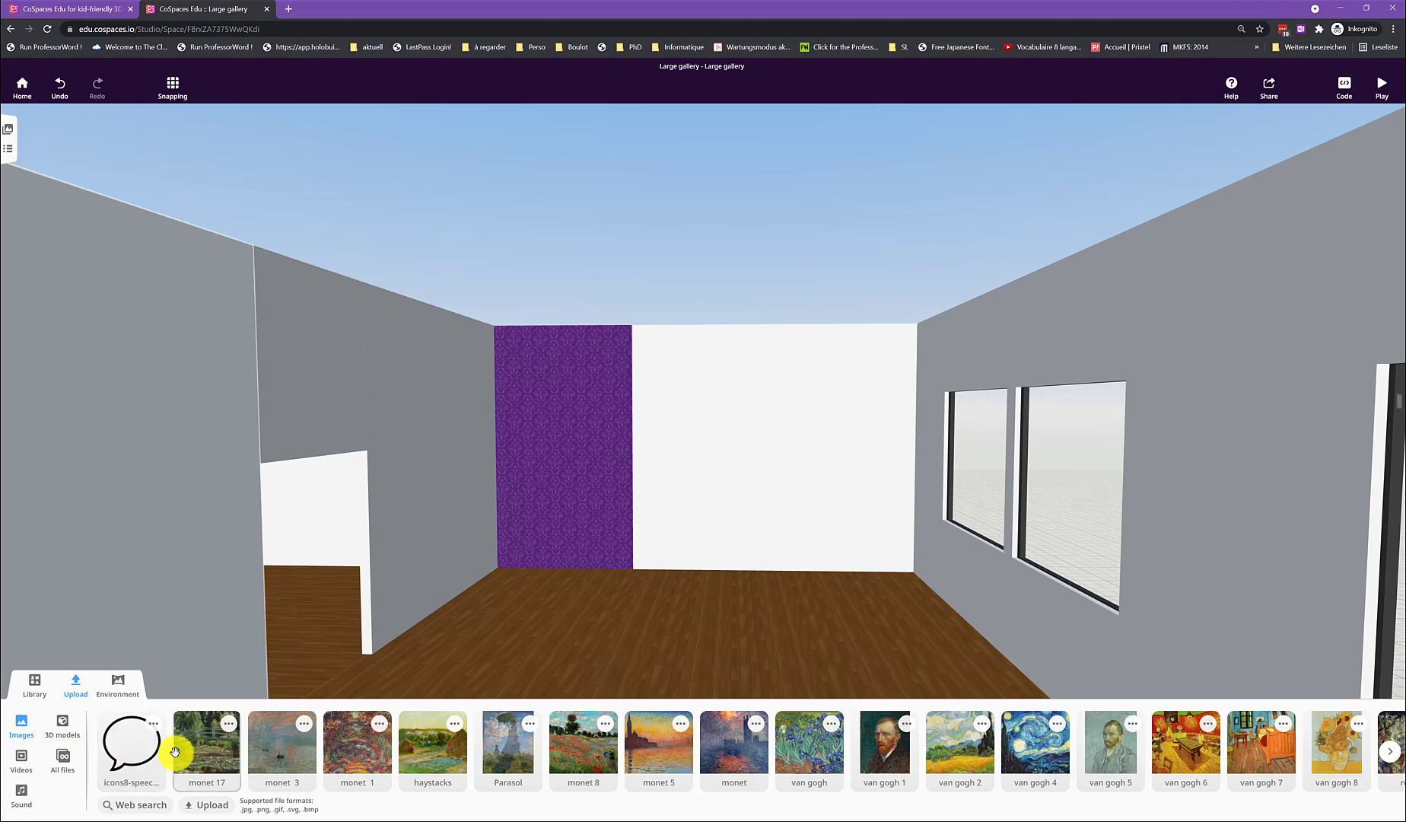
click(21, 757)
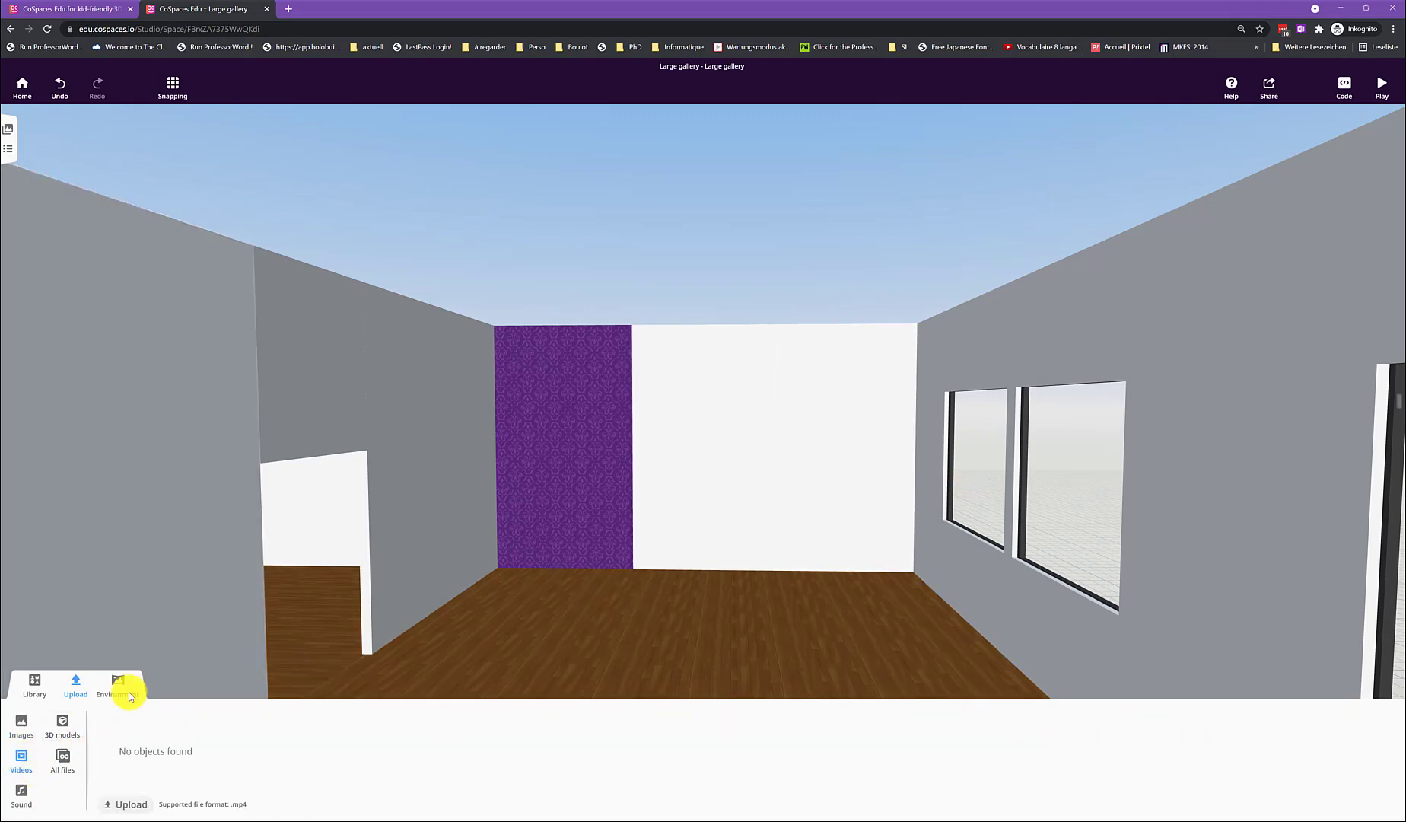
click(21, 725)
scroll(313, 728, right, 1)
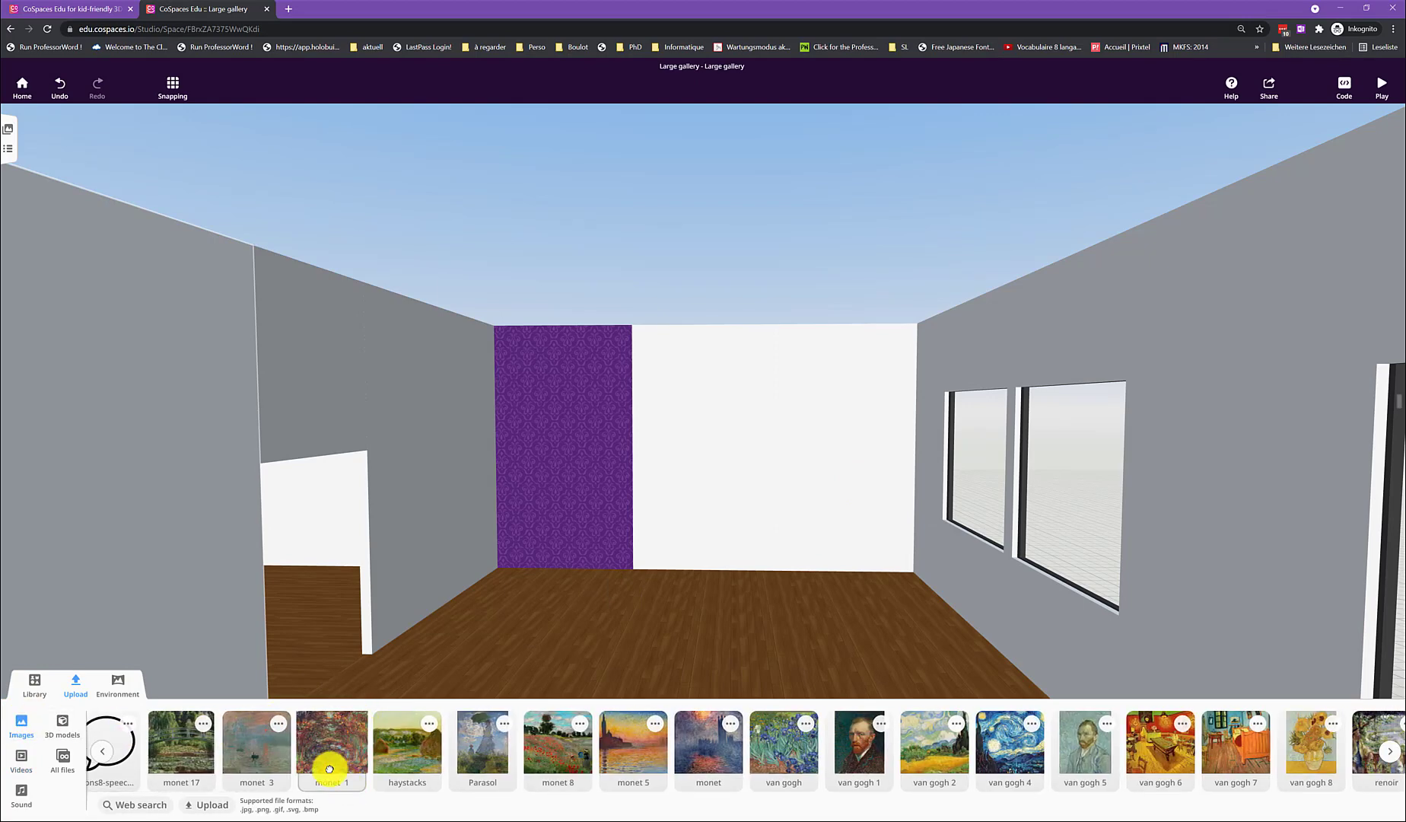
mouse_move(329, 763)
mouse_down()
mouse_move(332, 746)
mouse_move(706, 608)
mouse_up()
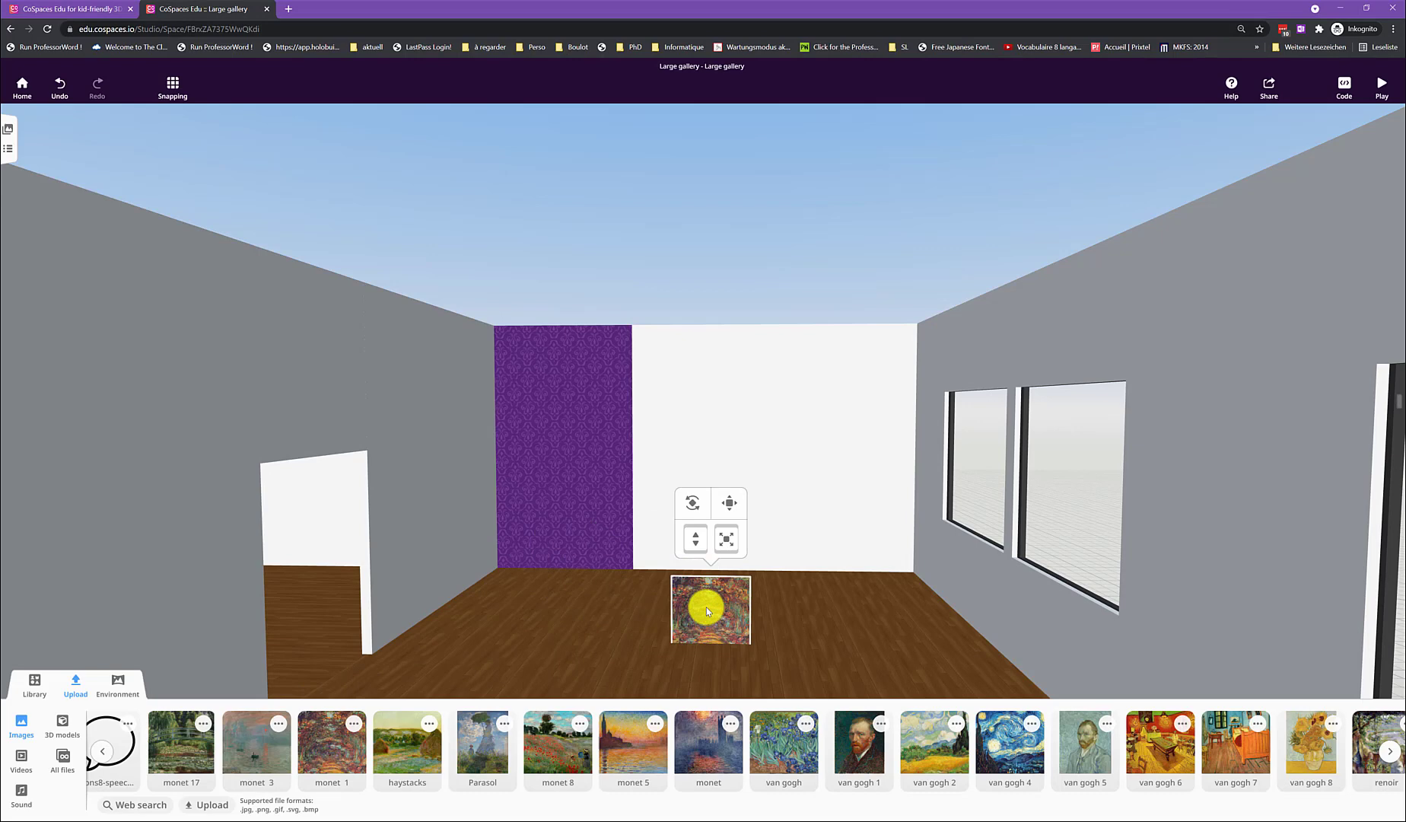
drag(729, 544, 765, 489)
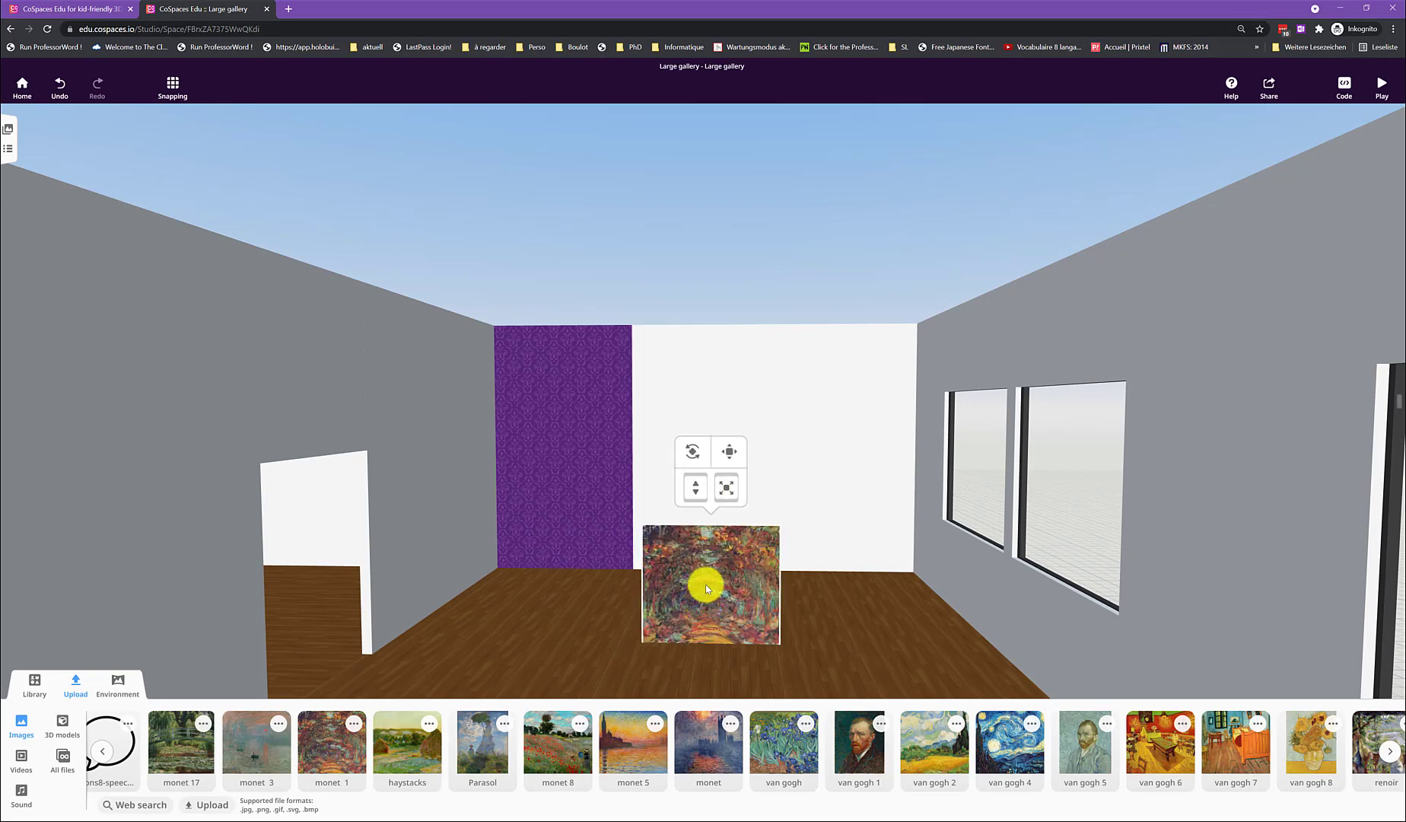
Step: Attach monet 1 to the back wall, shift it over the purple section and enlarge it
right_click(706, 588)
click(752, 592)
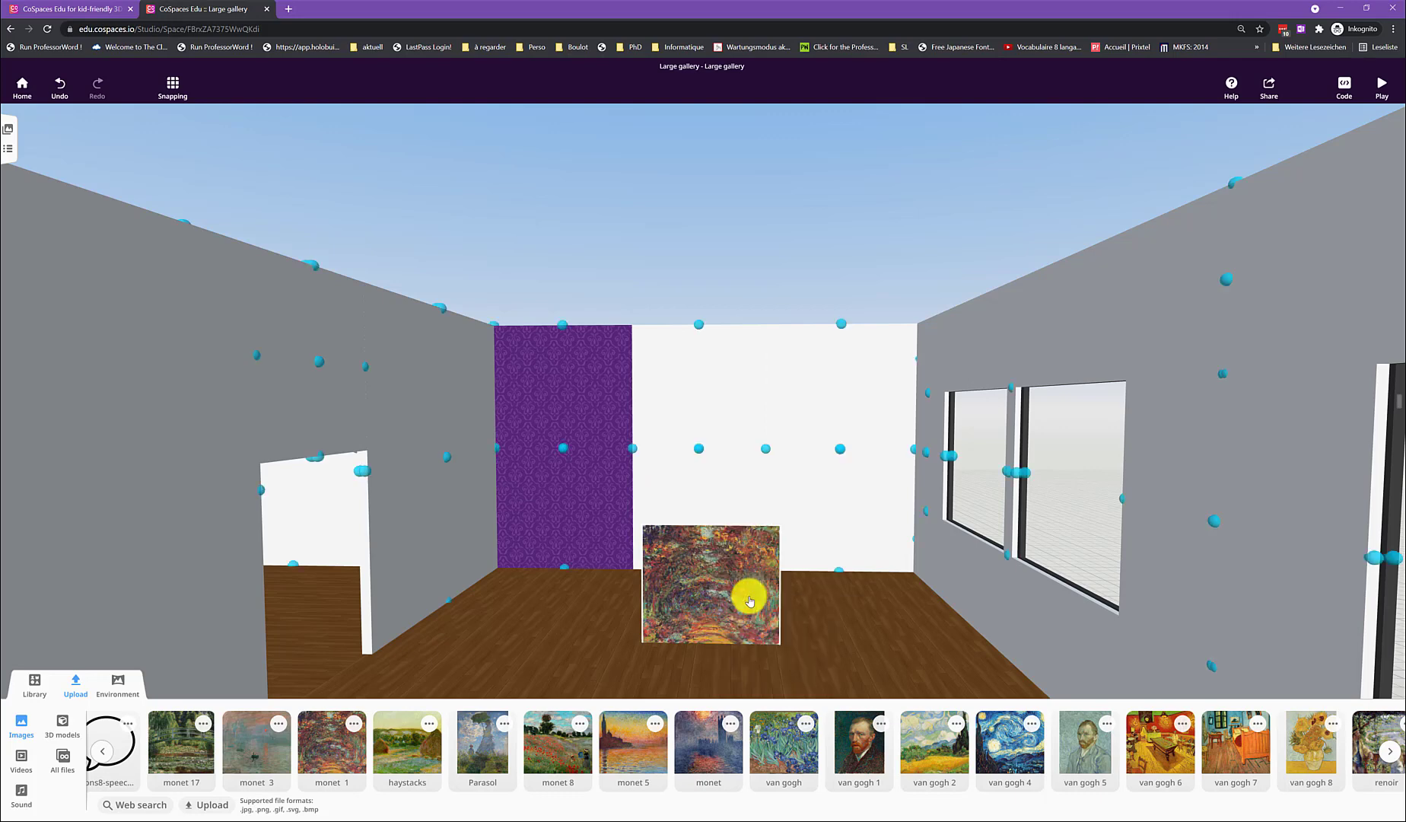
mouse_move(749, 602)
mouse_down()
mouse_move(762, 448)
mouse_move(700, 450)
mouse_up()
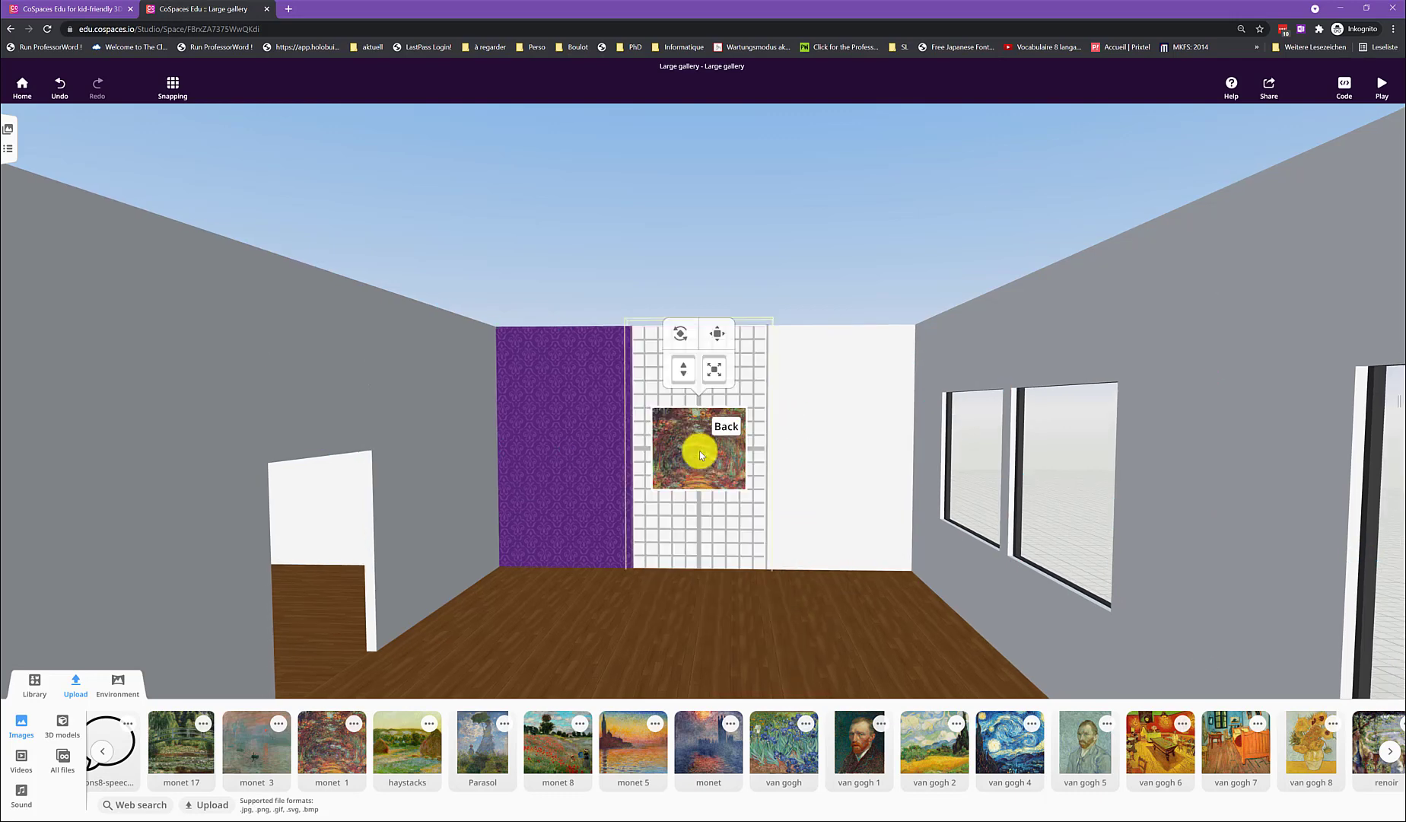
click(729, 643)
right_drag(726, 629, 734, 636)
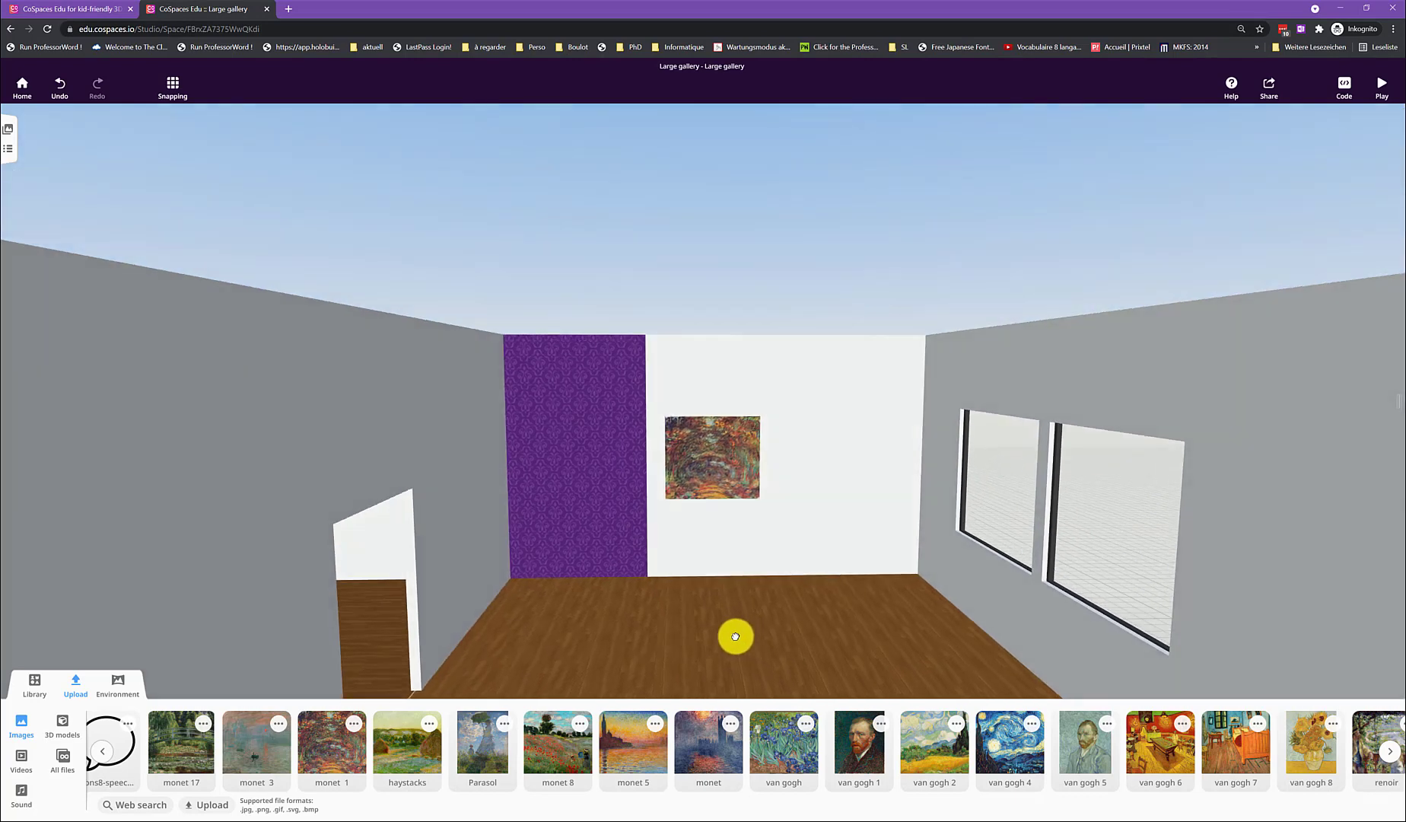
click(720, 482)
drag(725, 377, 756, 343)
mouse_move(740, 428)
mouse_down()
mouse_move(730, 445)
mouse_move(635, 450)
mouse_up()
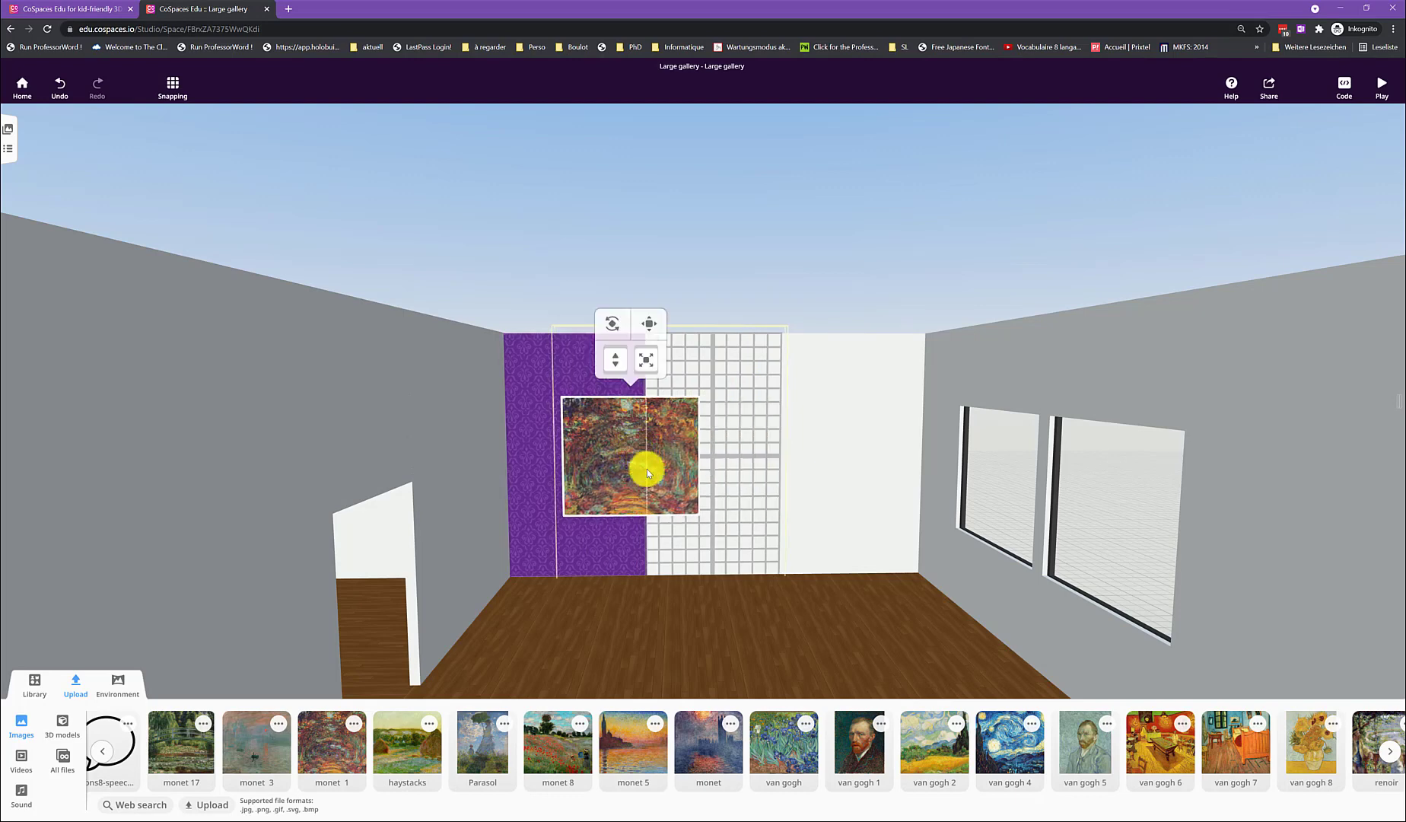
click(649, 605)
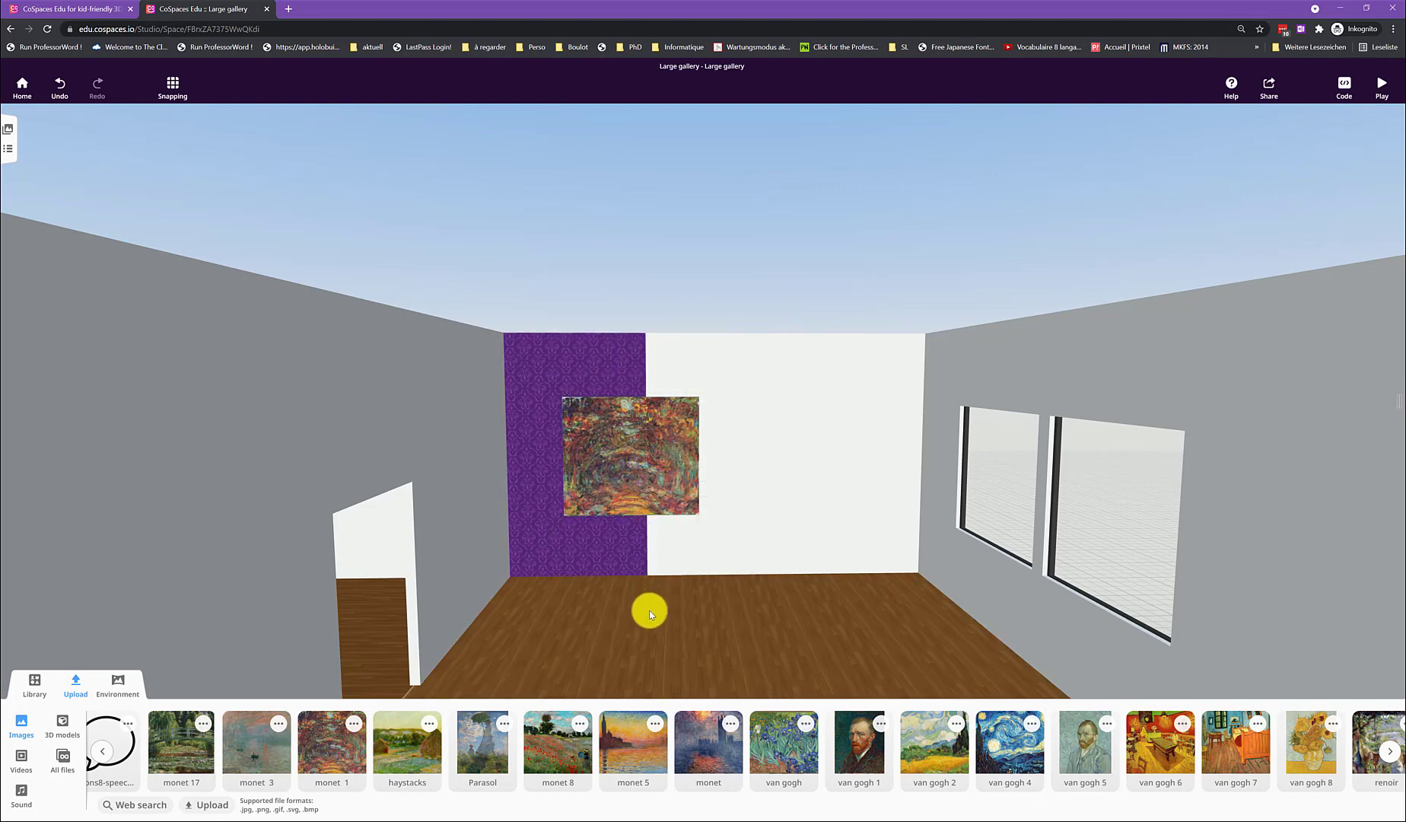
Step: Switch on Use in CoBlocks in the monet 1 painting's Code settings
click(658, 458)
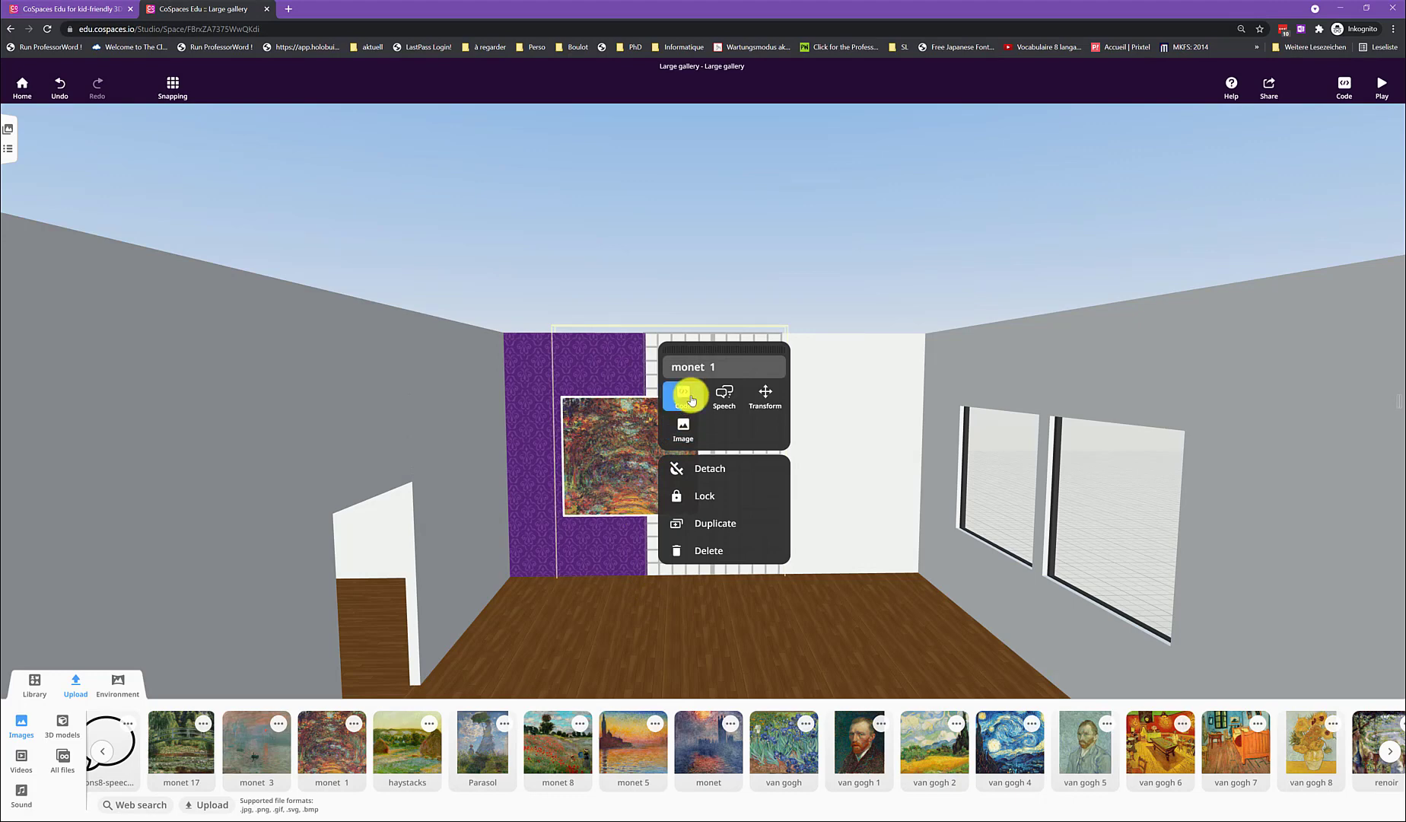
click(691, 399)
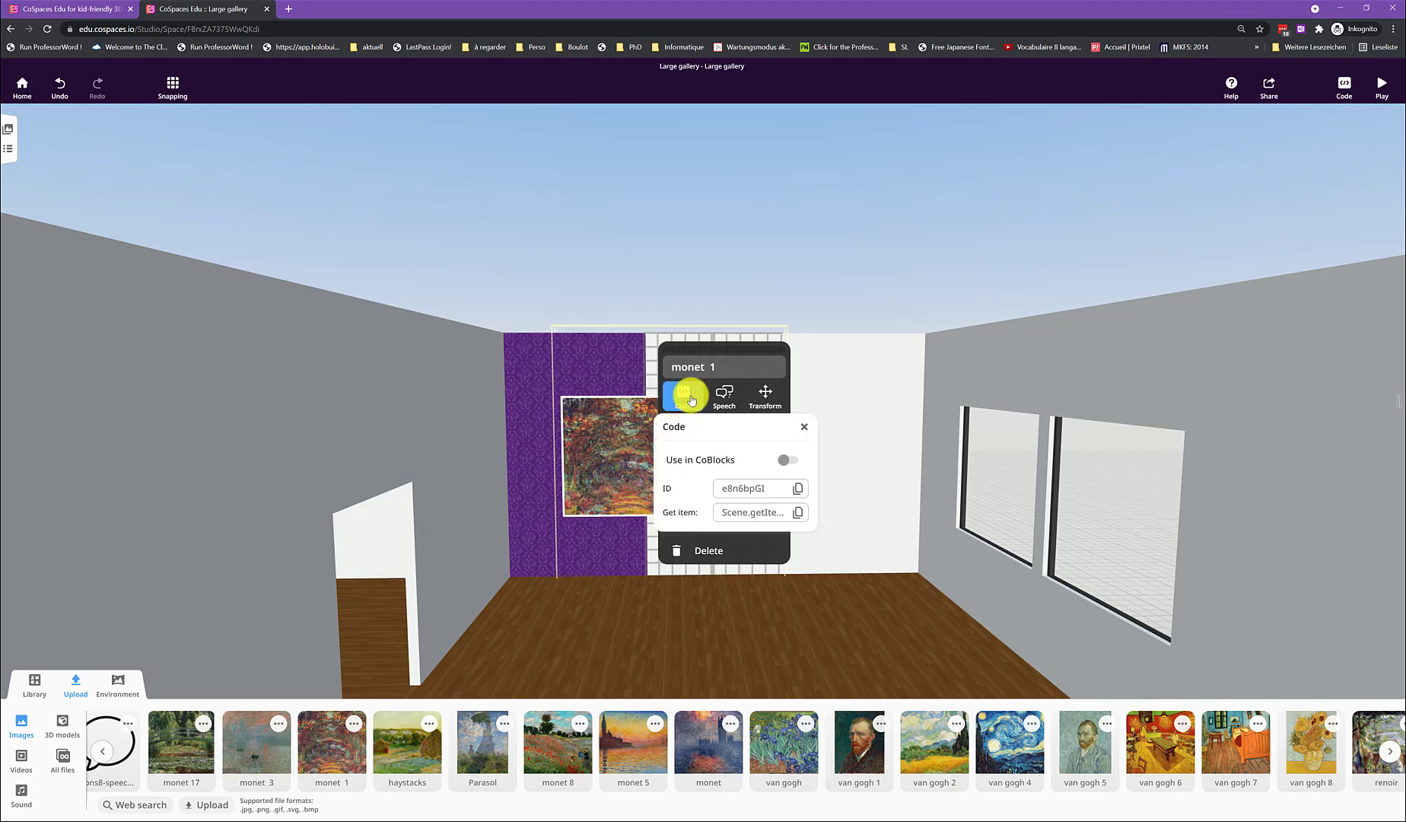
click(790, 459)
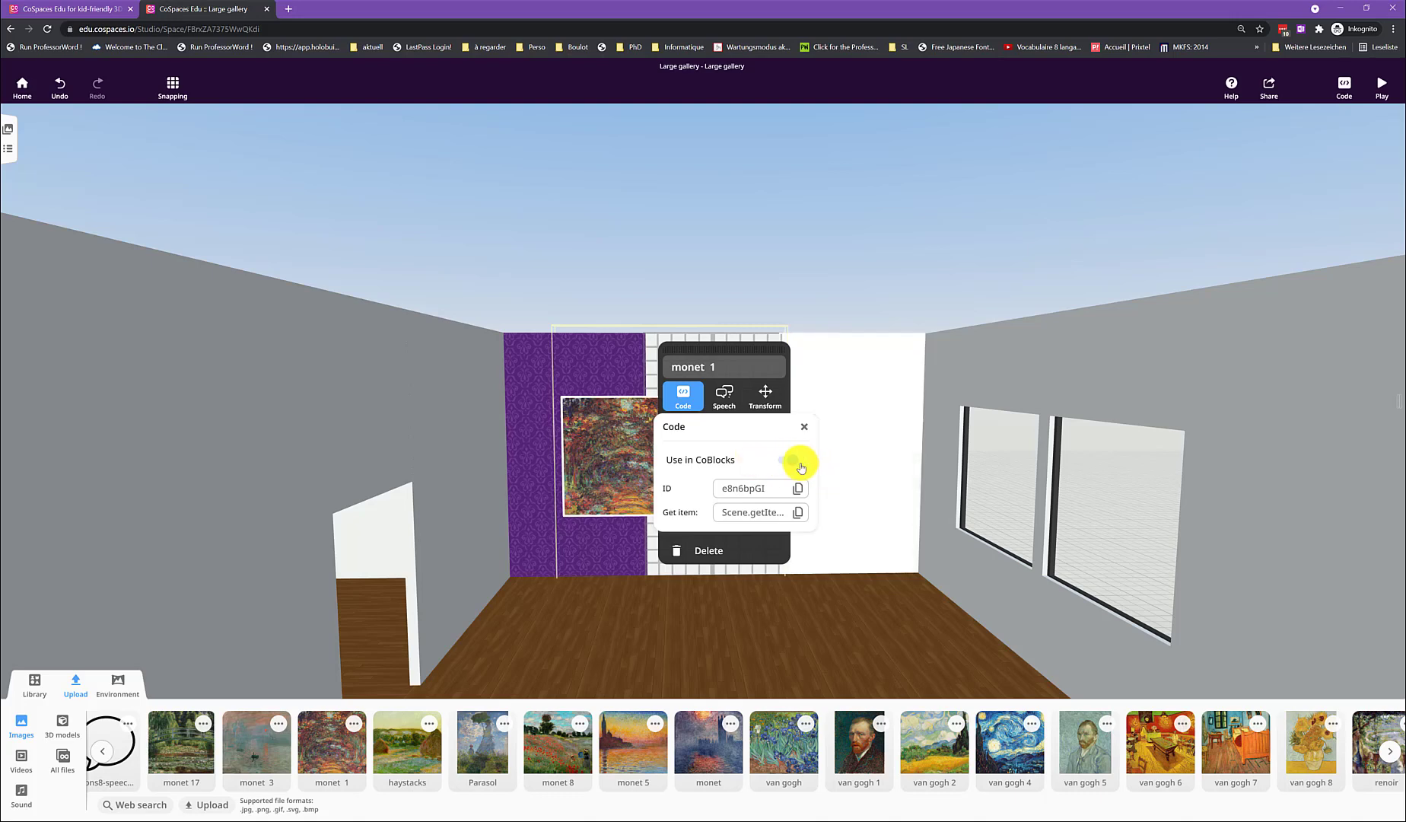
click(828, 650)
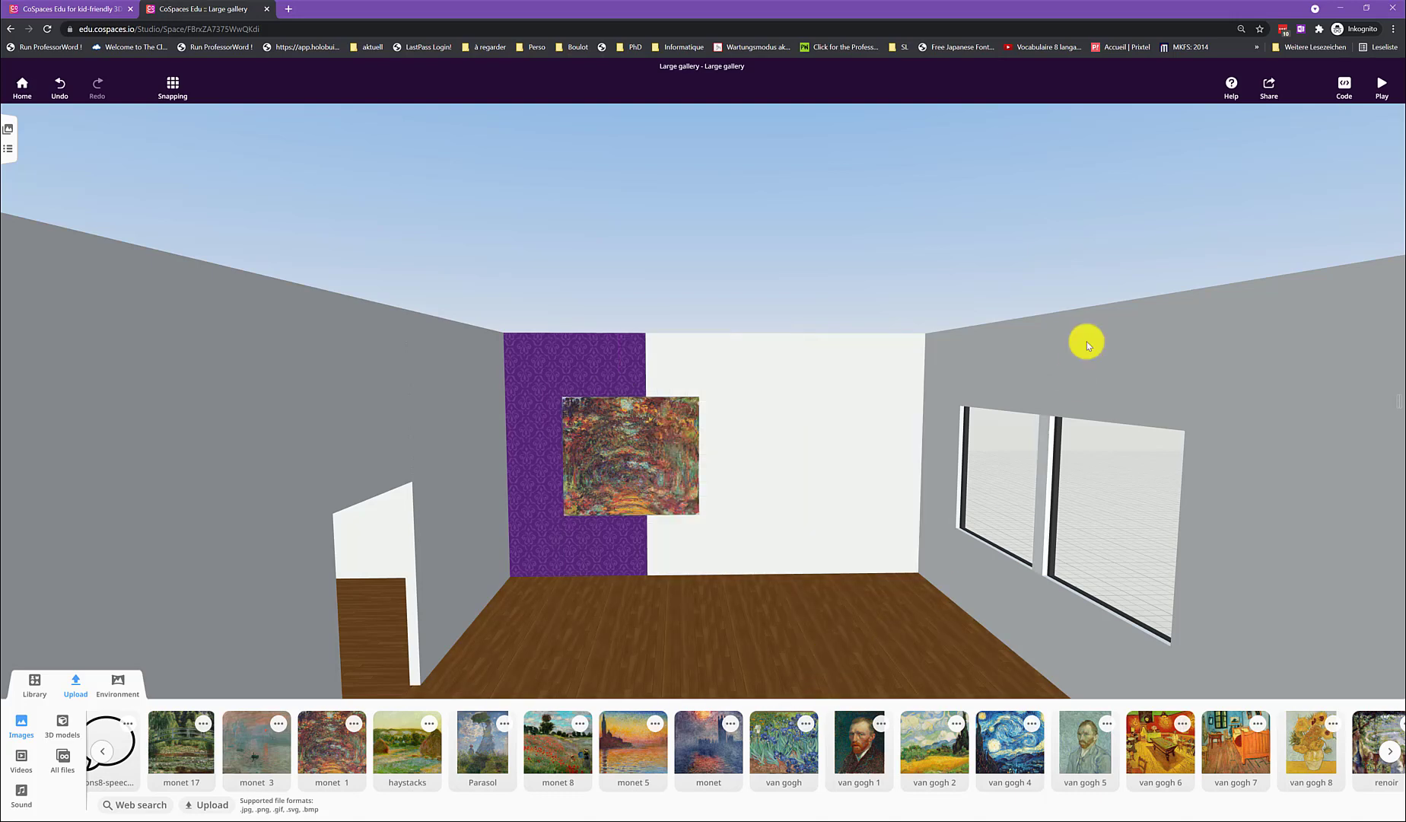
Step: Delete the existing script and start a new CoBlocks script
click(1342, 87)
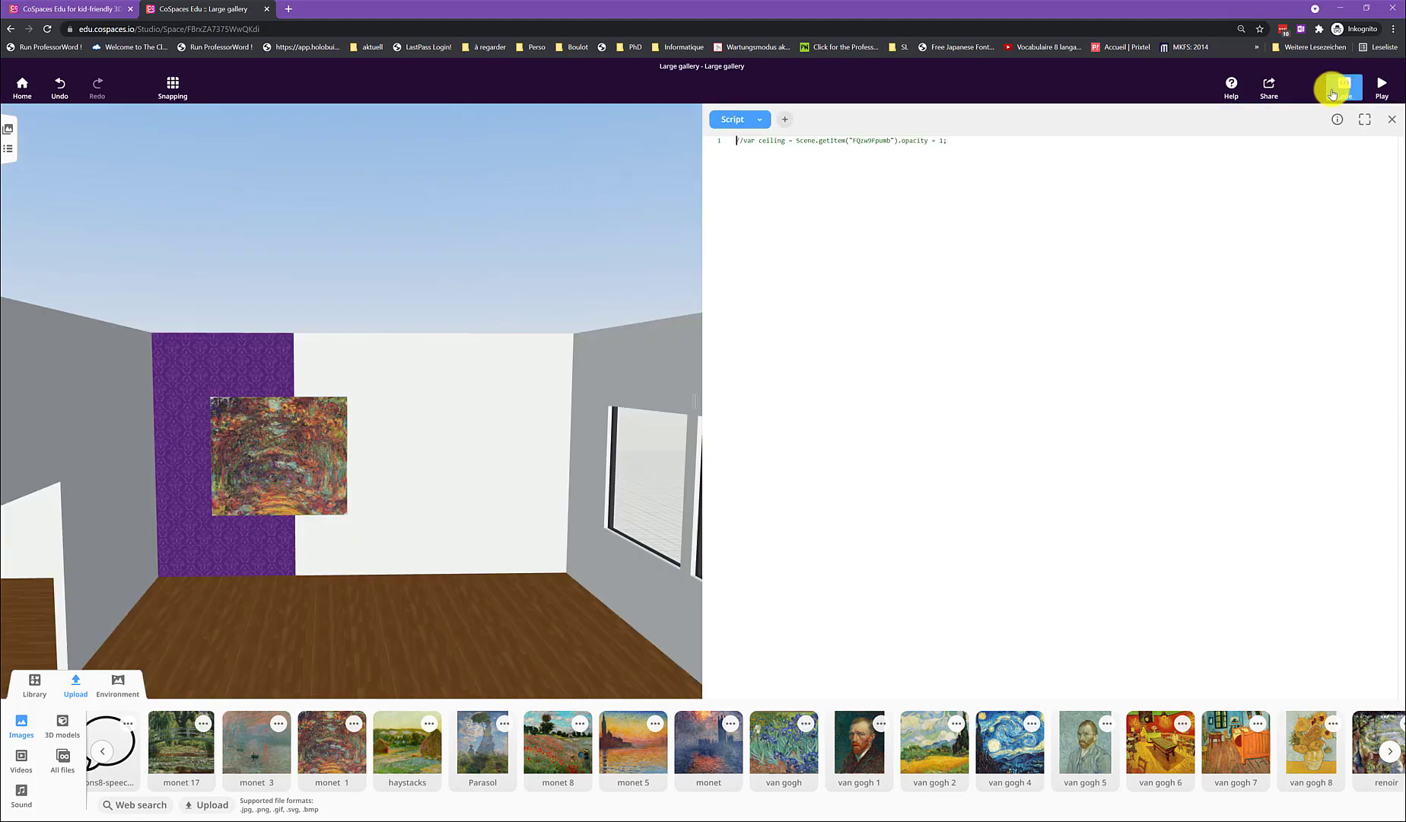
click(759, 120)
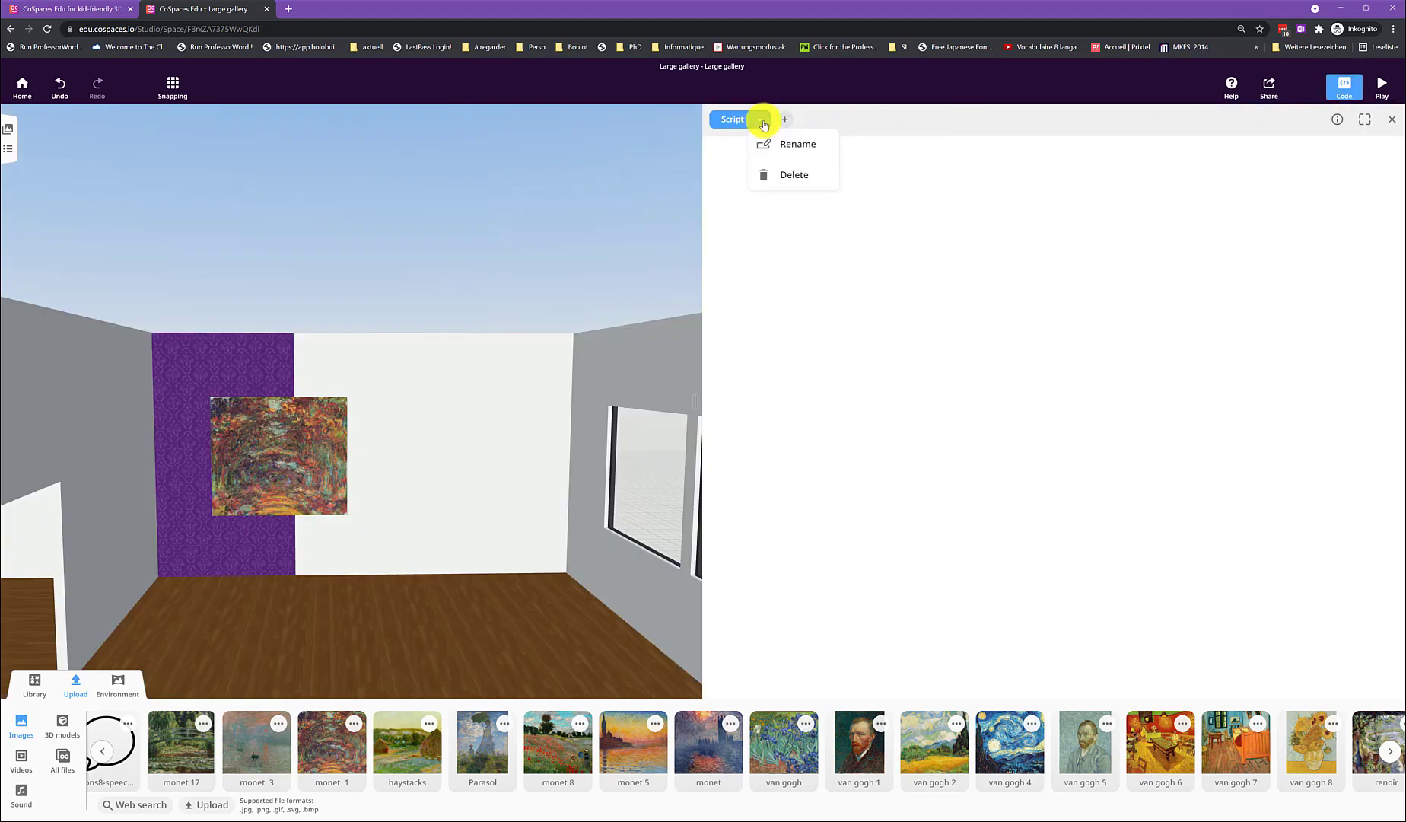
click(795, 173)
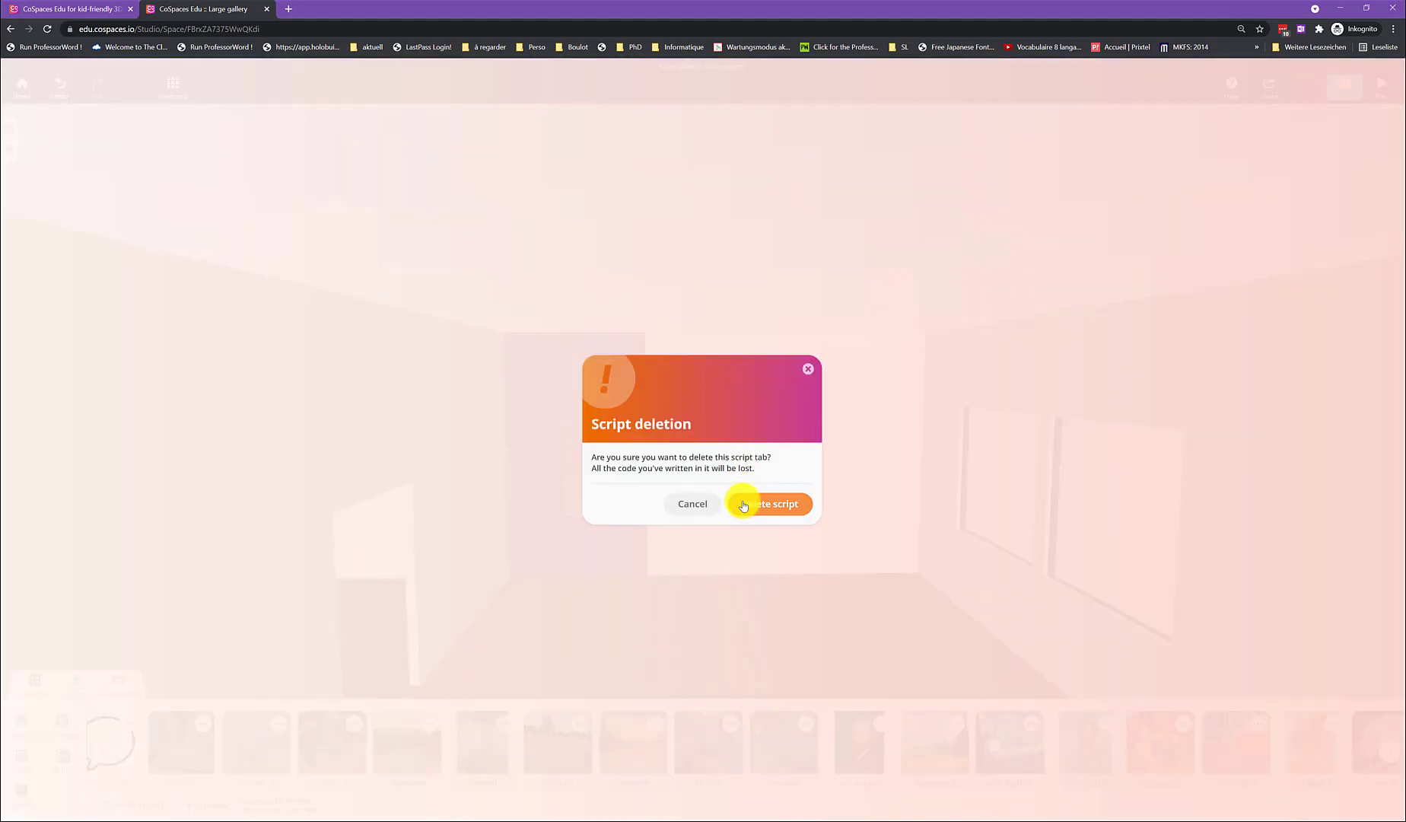
click(743, 503)
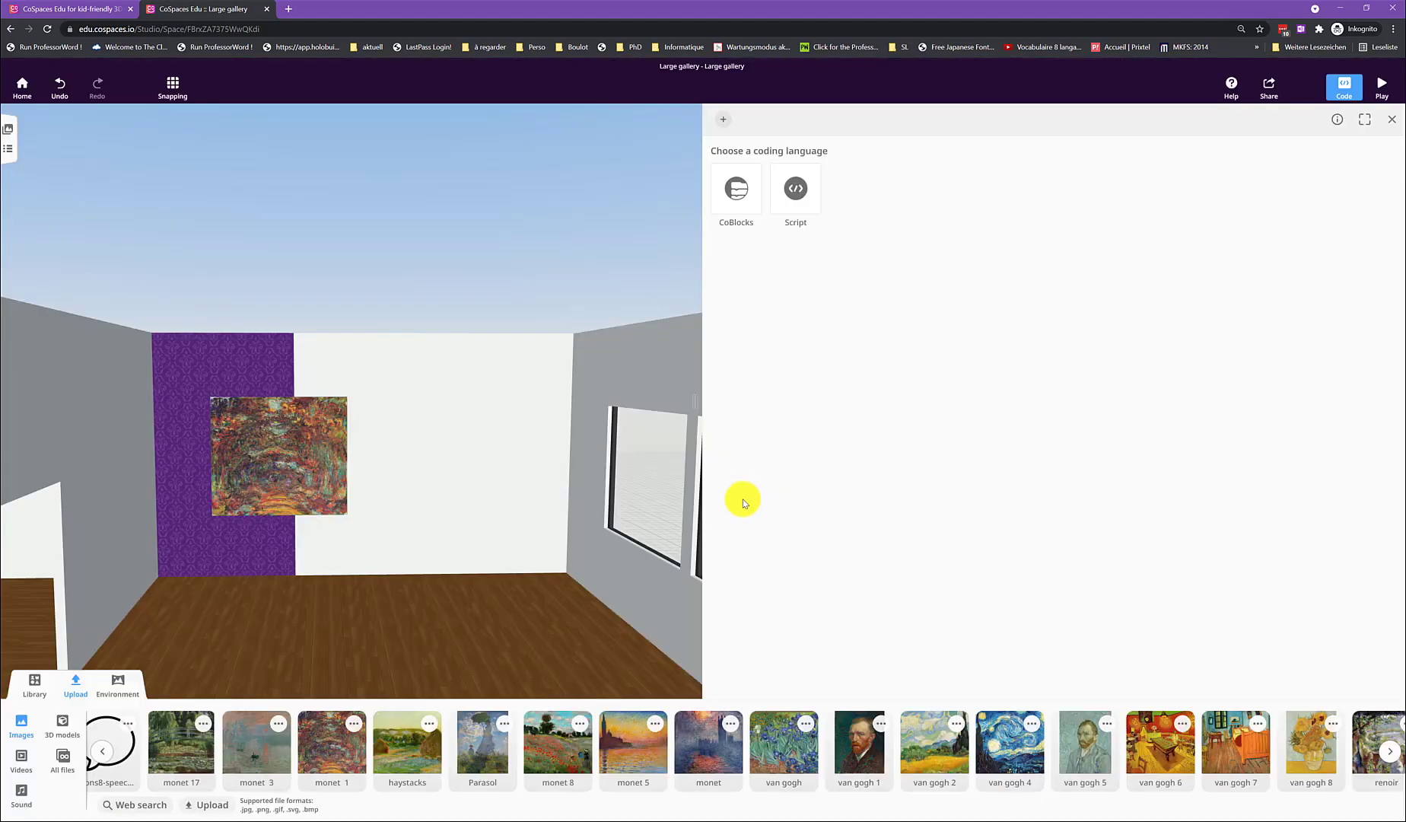
click(738, 190)
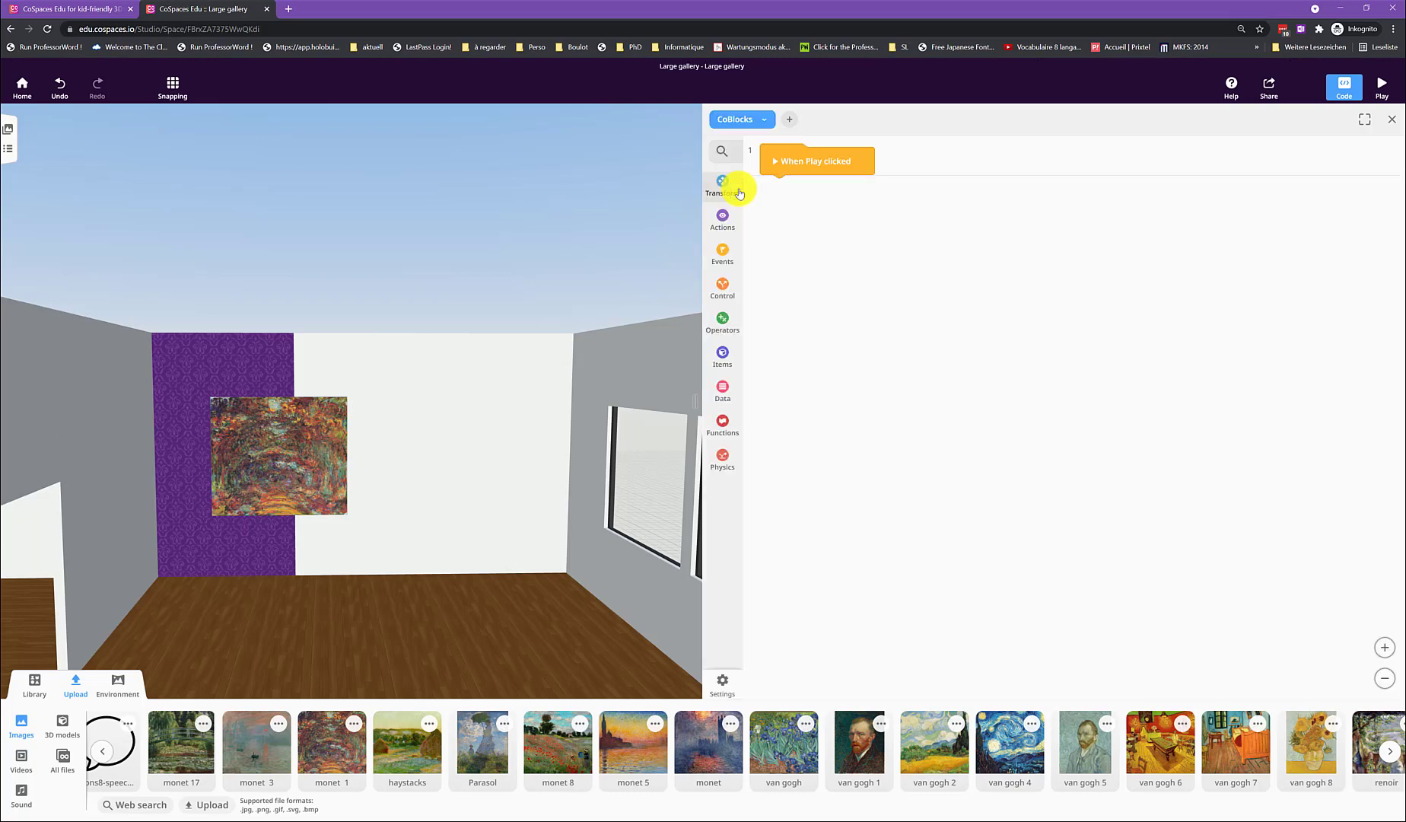
Step: Add a 'when monet 1 is clicked' event block, keeping monet 1 as the object
click(719, 262)
drag(767, 220, 902, 186)
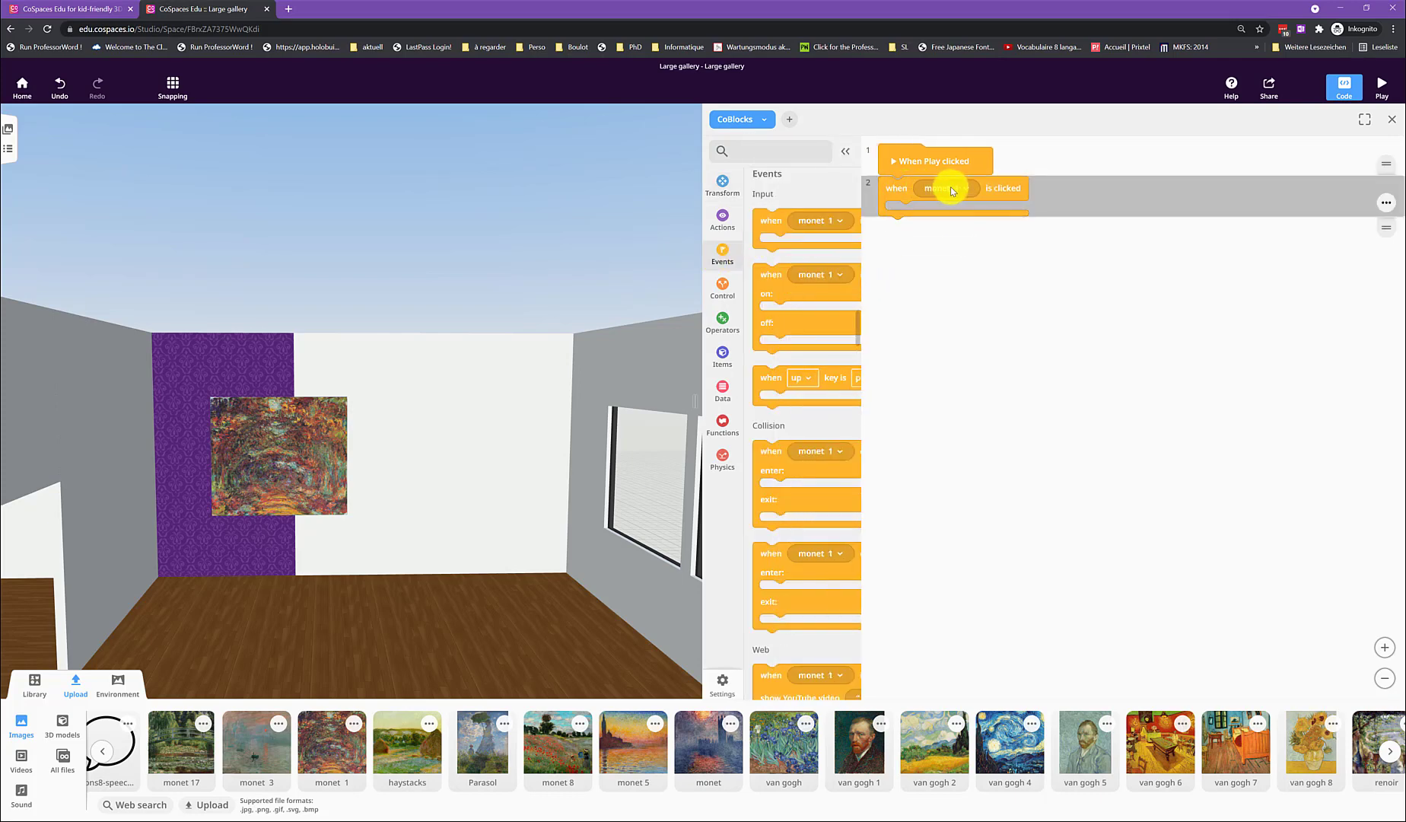
click(950, 190)
click(923, 192)
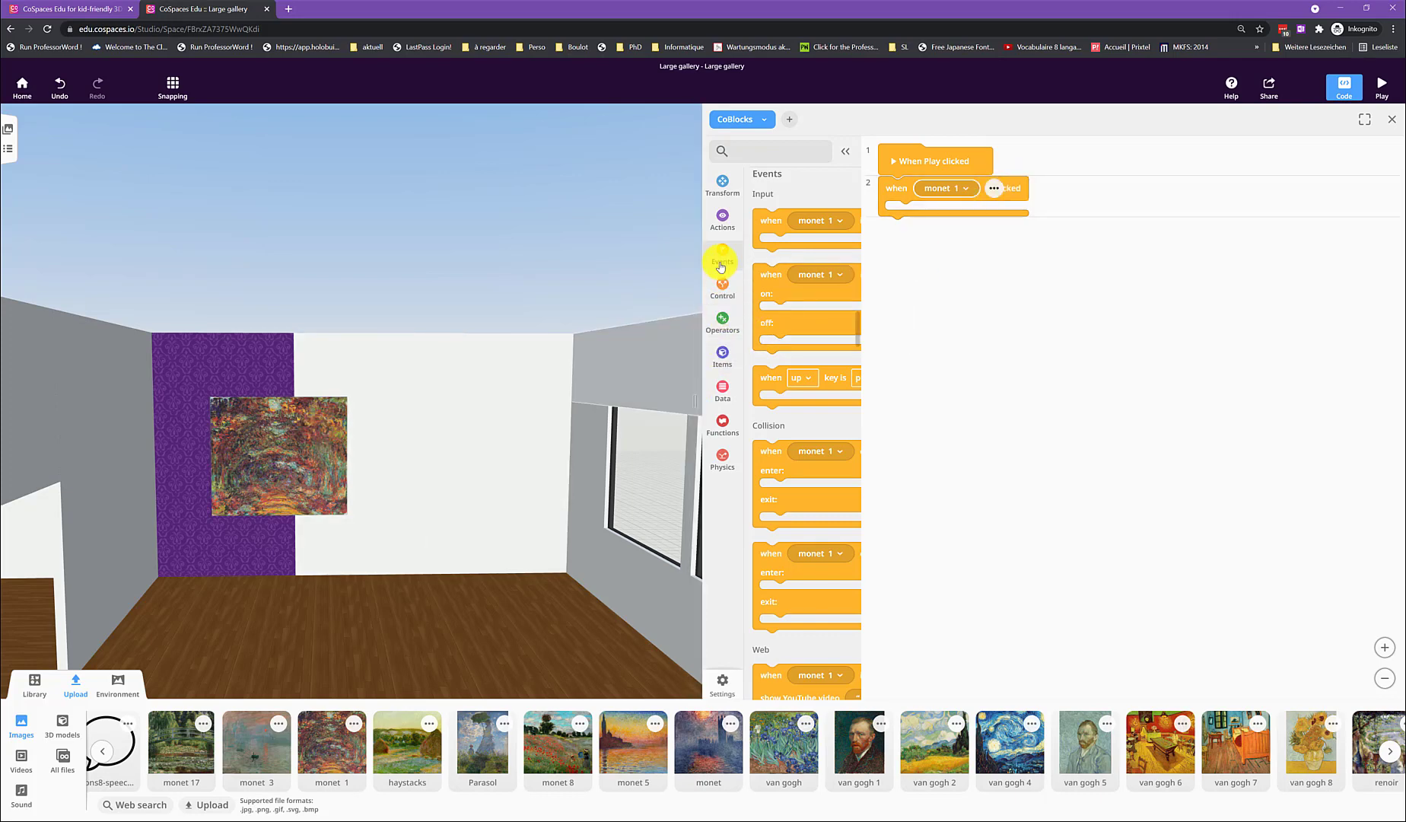
Step: Attach a play sound action beneath the event, leaving it set to no sounds
click(722, 220)
scroll(779, 495, down, 3)
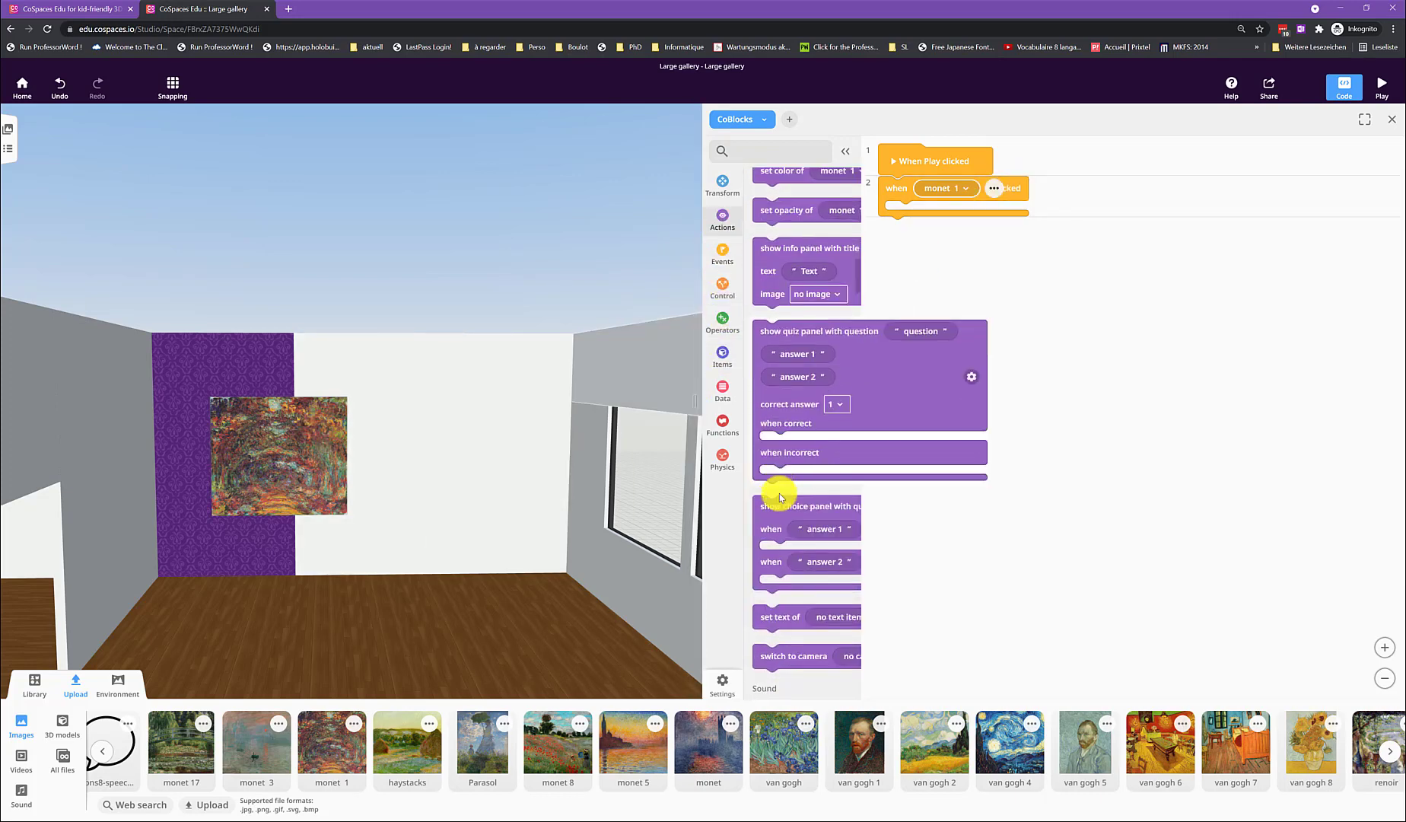
scroll(781, 491, down, 5)
drag(781, 486, 924, 223)
click(970, 213)
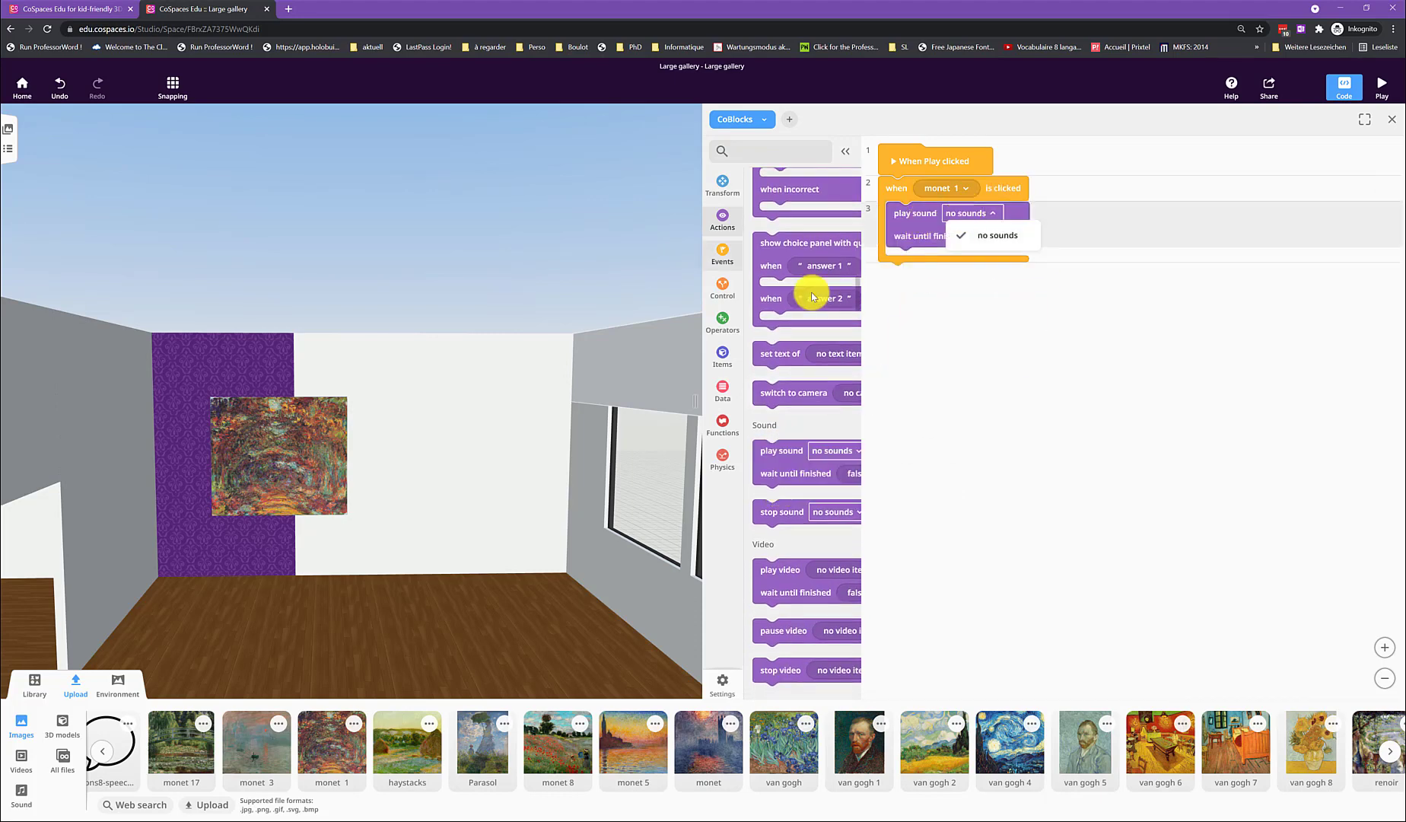
click(22, 794)
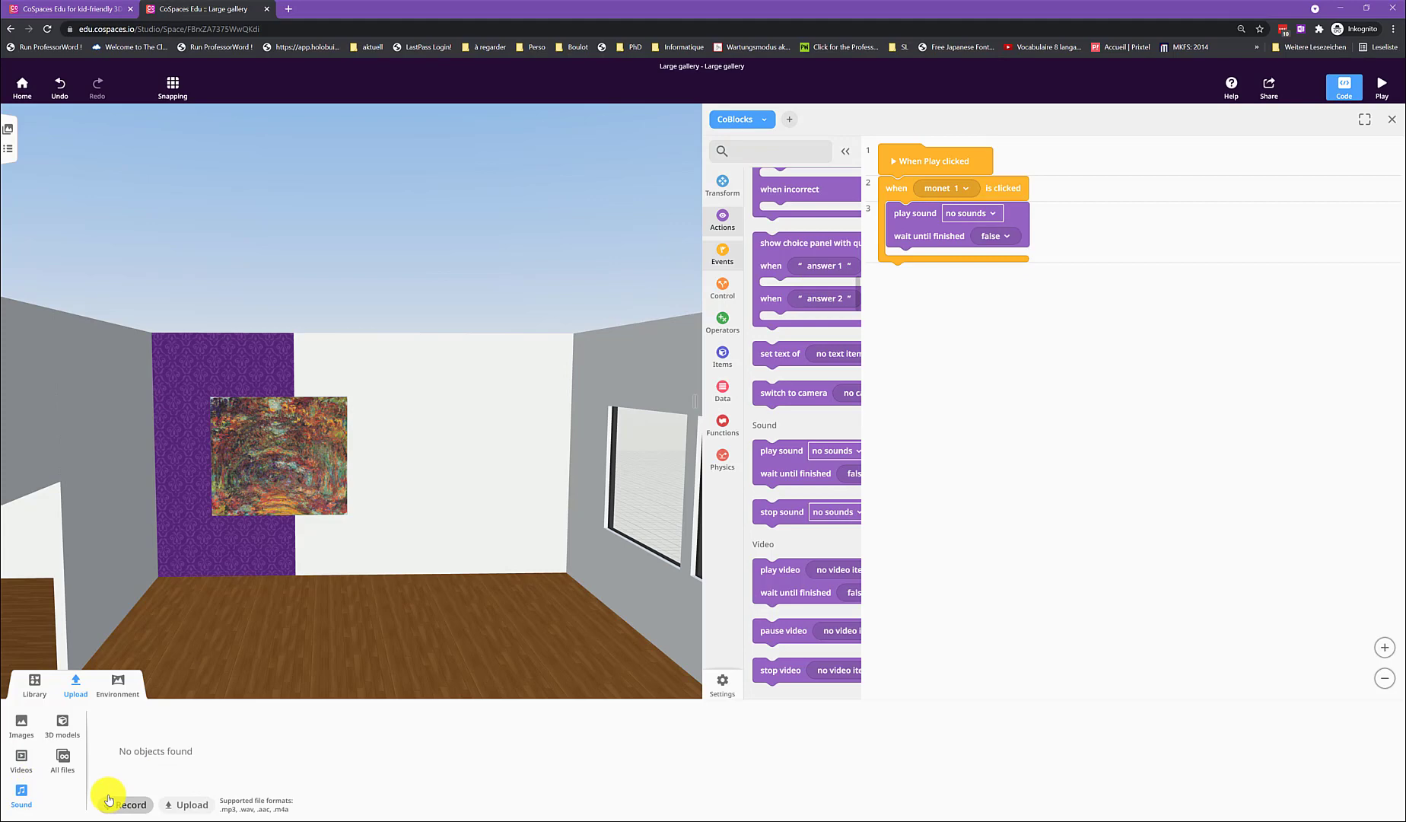
click(966, 217)
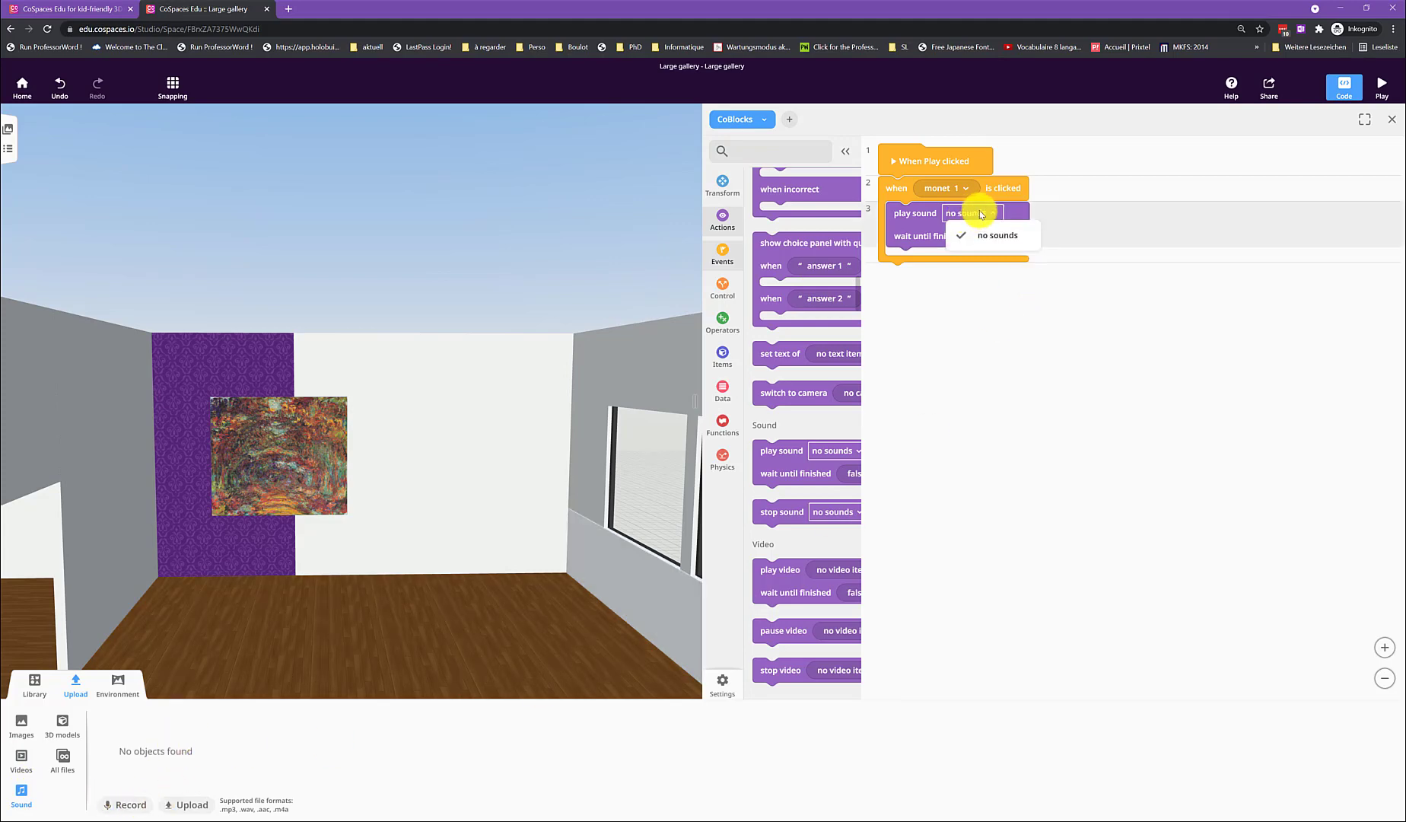
click(981, 215)
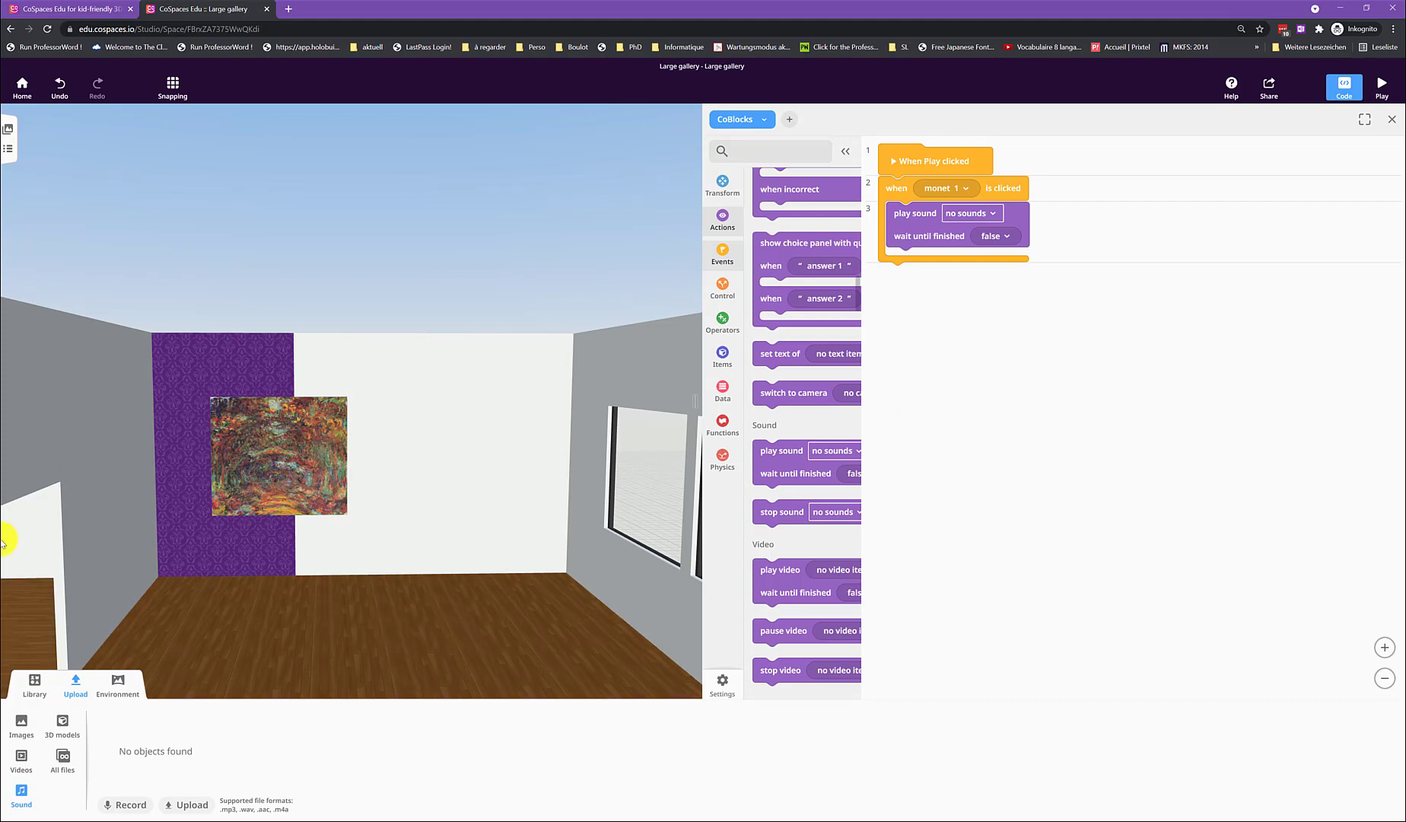
Step: Upload the Gamescon speech video file from the computer
click(23, 761)
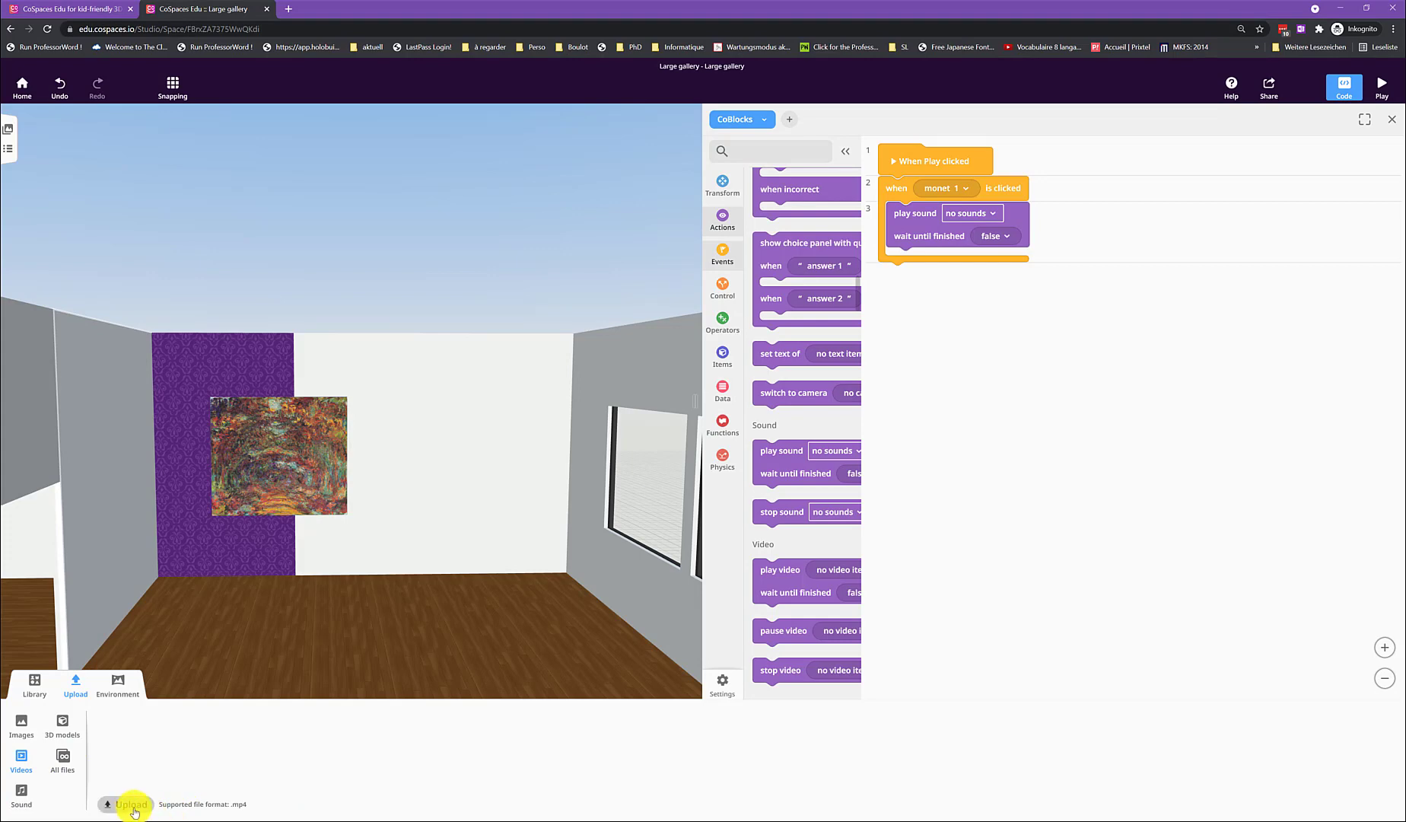
click(131, 805)
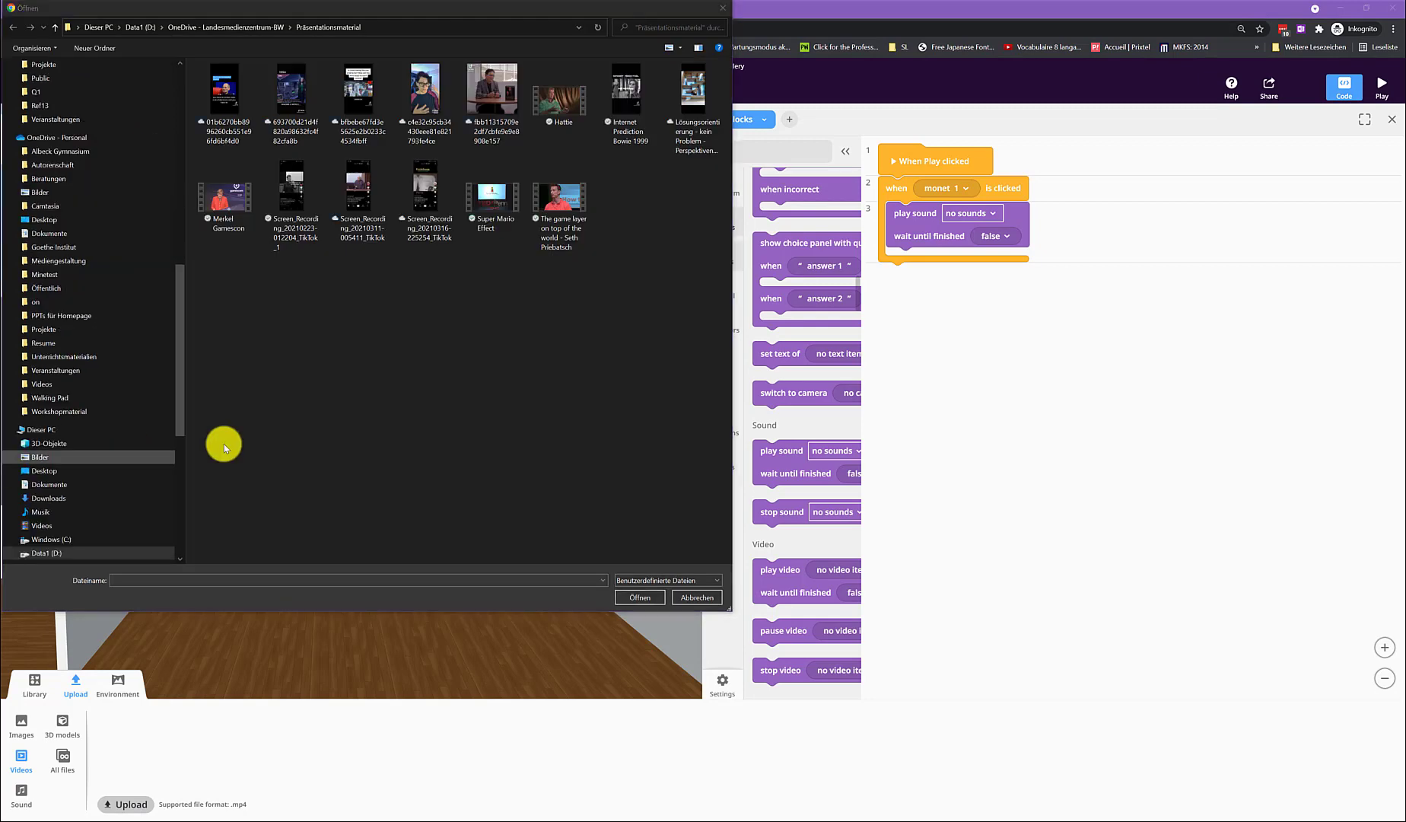
click(226, 204)
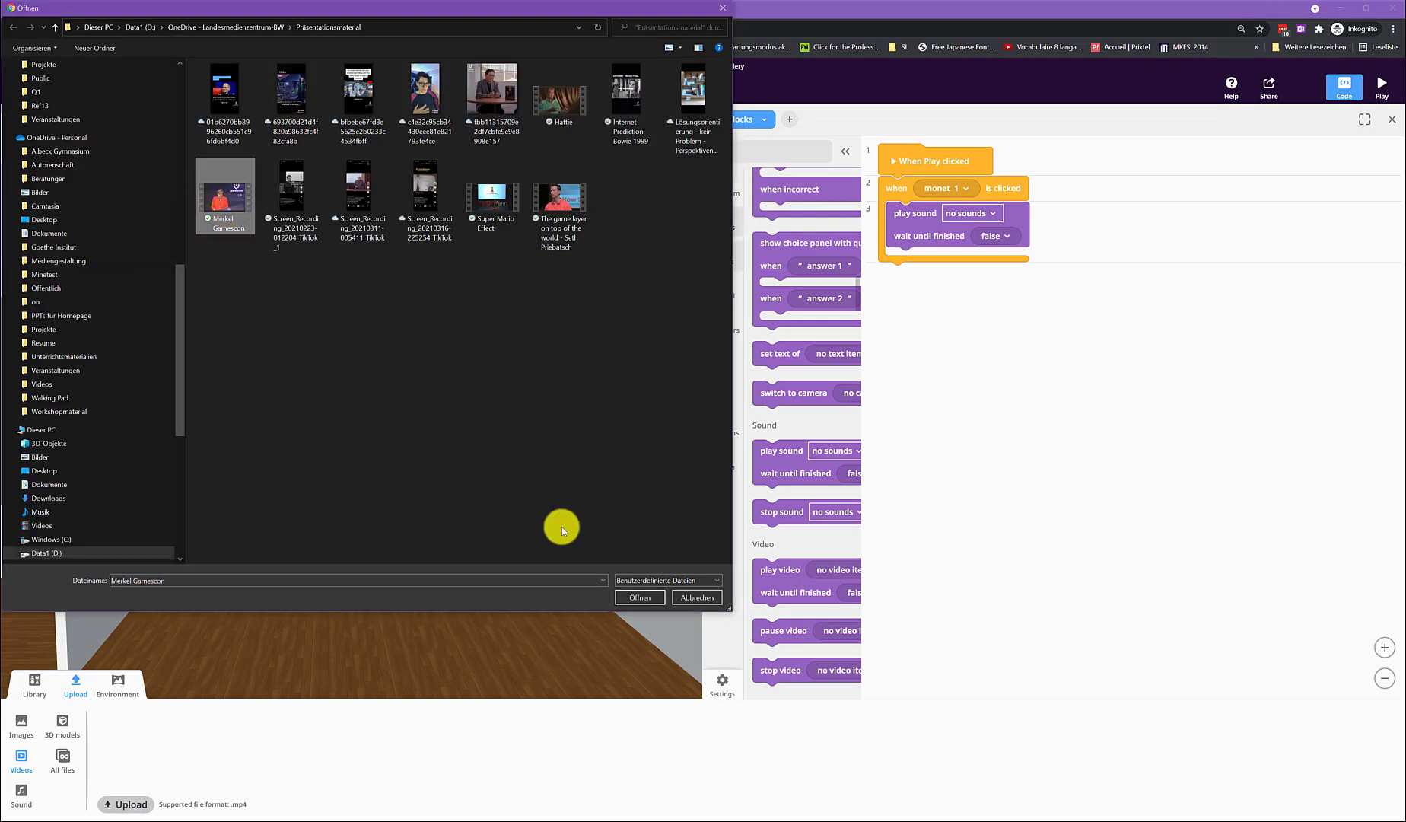
click(644, 600)
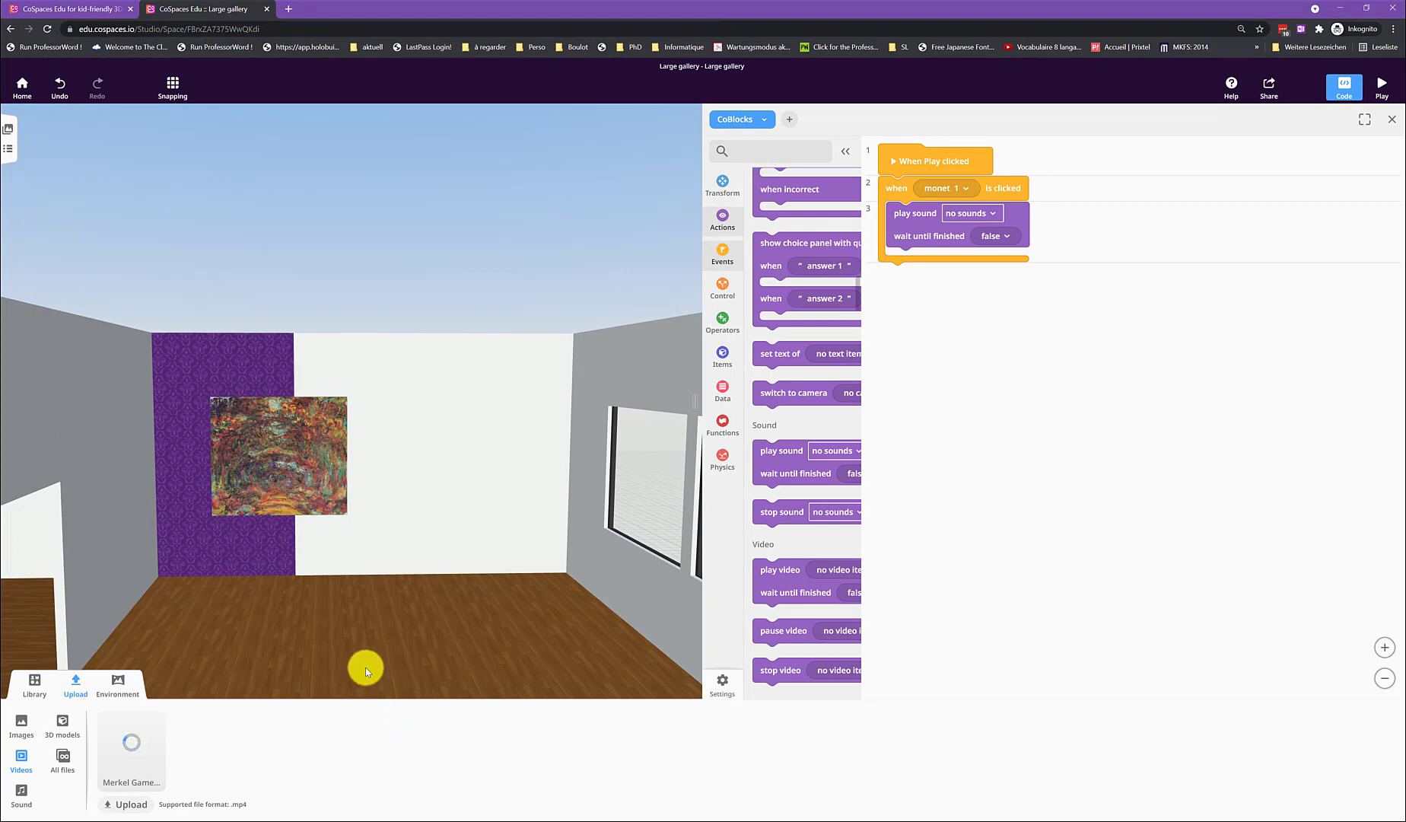
click(429, 526)
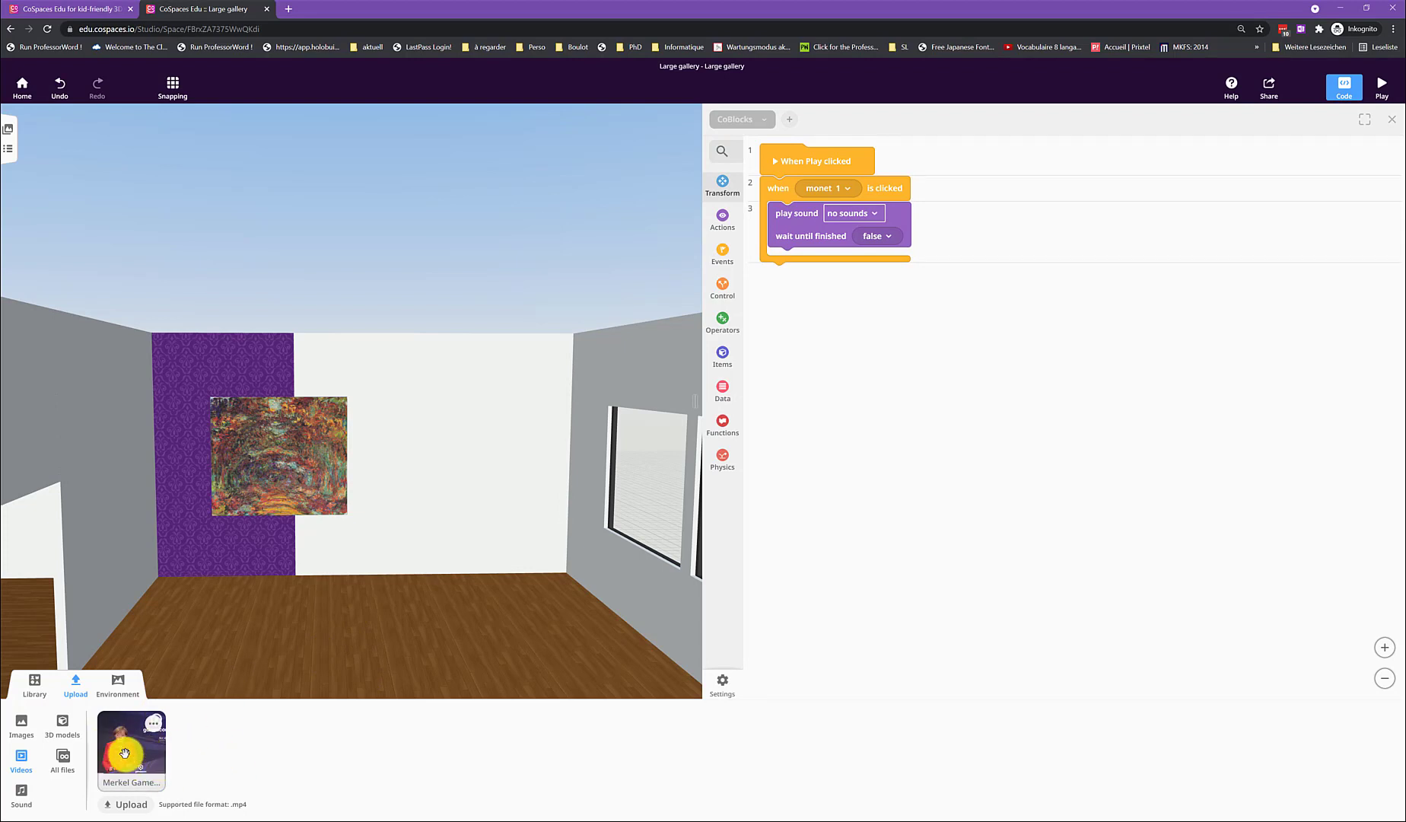
Step: Attach the video to the white wall beside the painting and enlarge it
drag(119, 752, 435, 607)
right_click(437, 609)
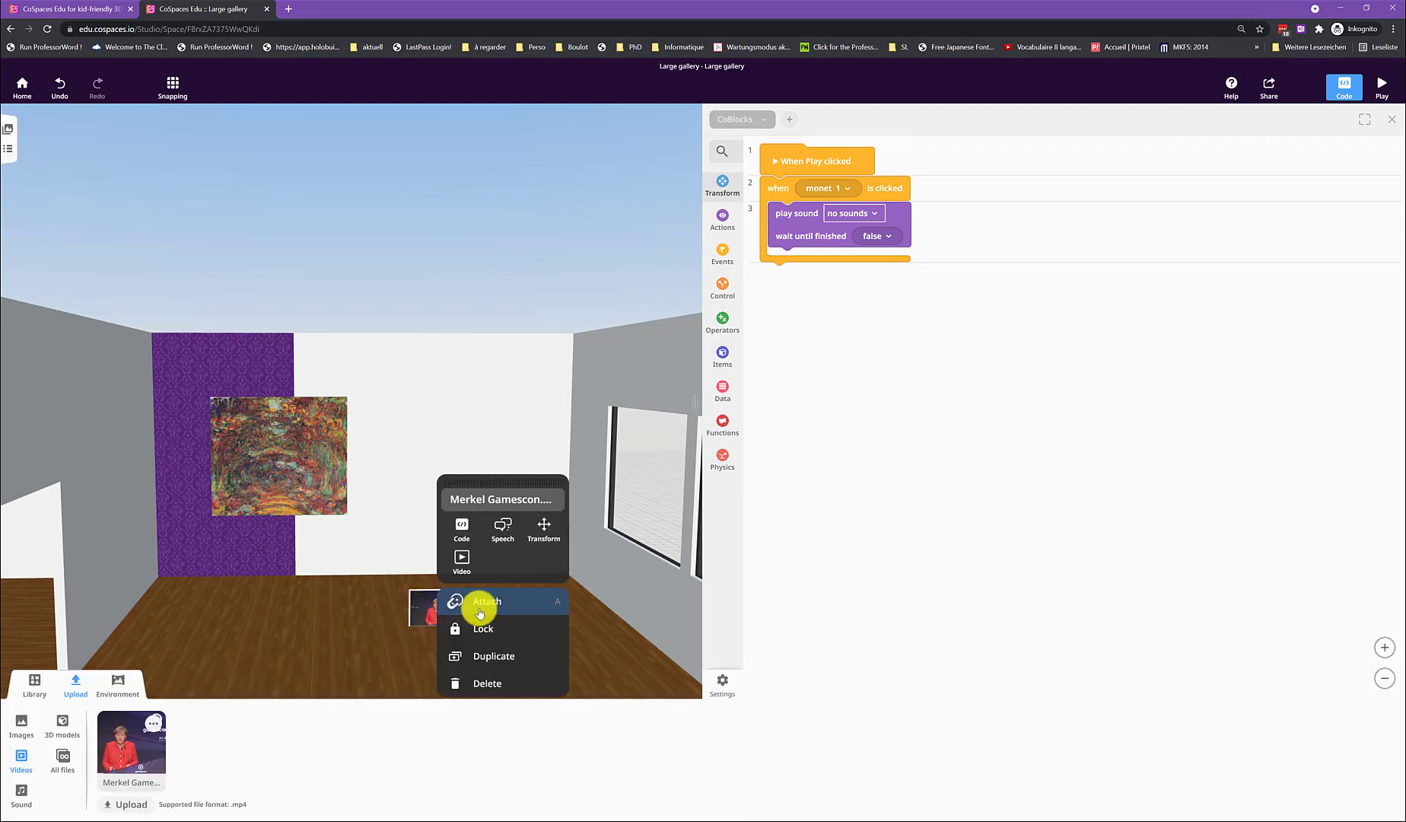
click(496, 607)
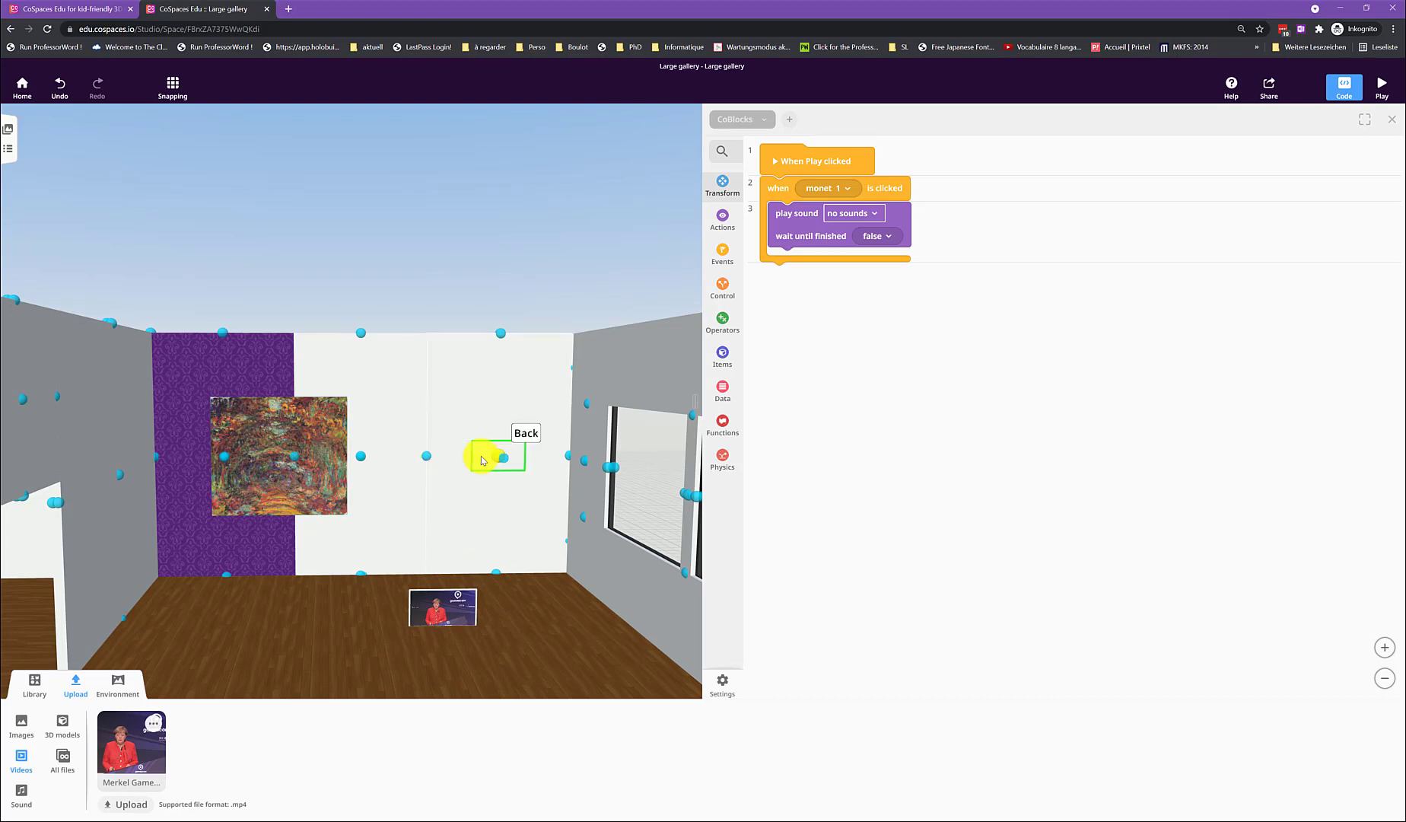
click(447, 460)
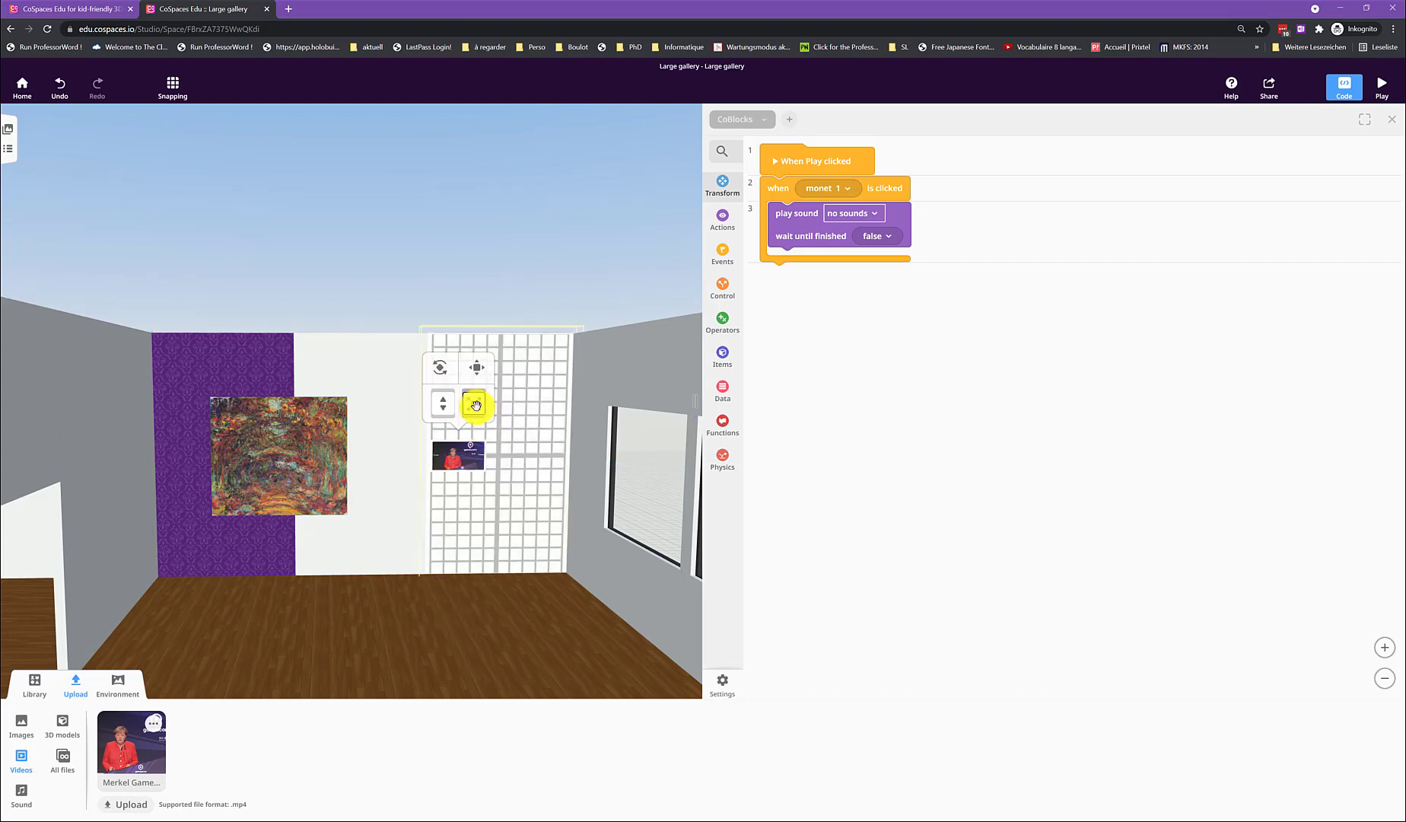
drag(472, 403, 531, 320)
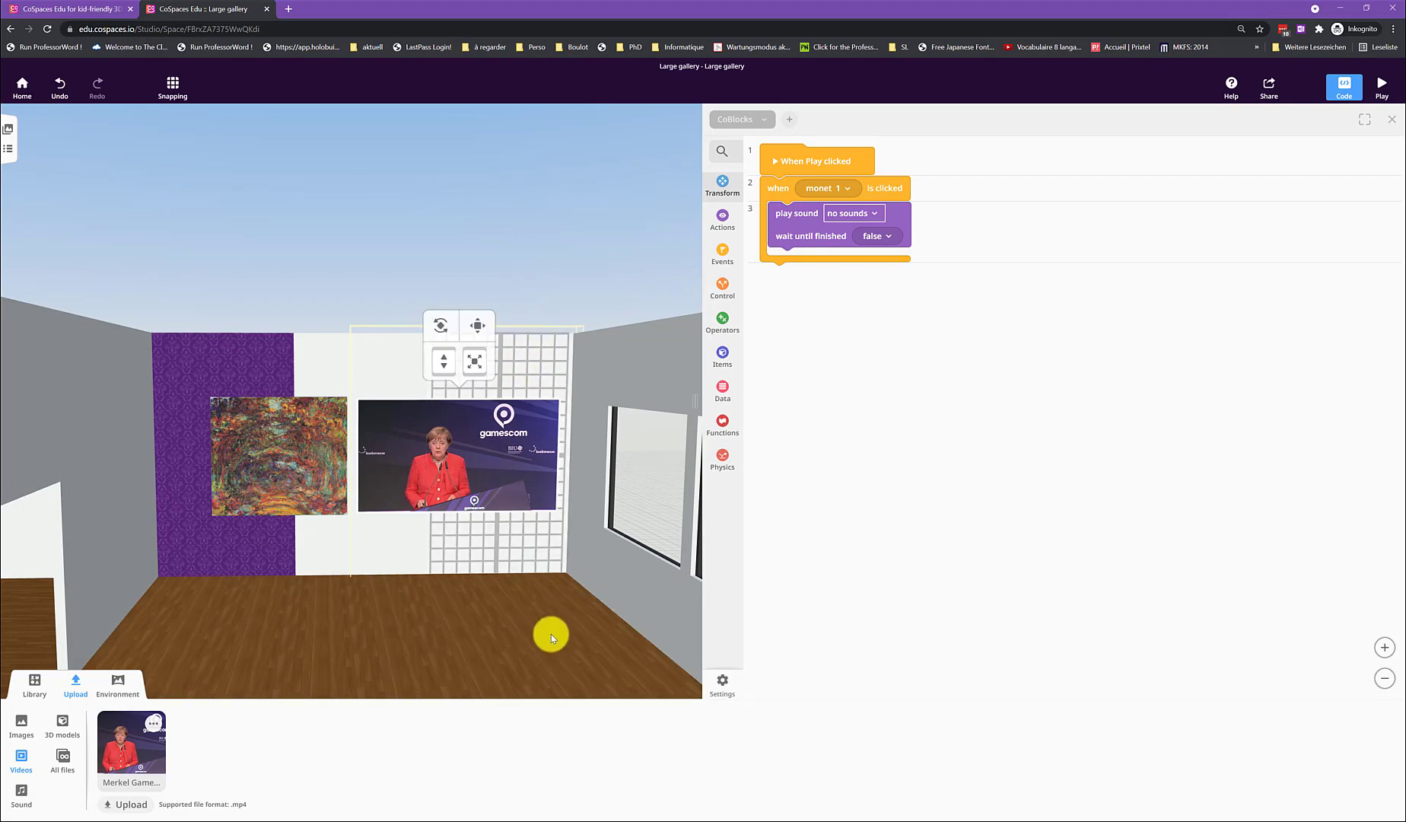
right_click(550, 637)
click(478, 485)
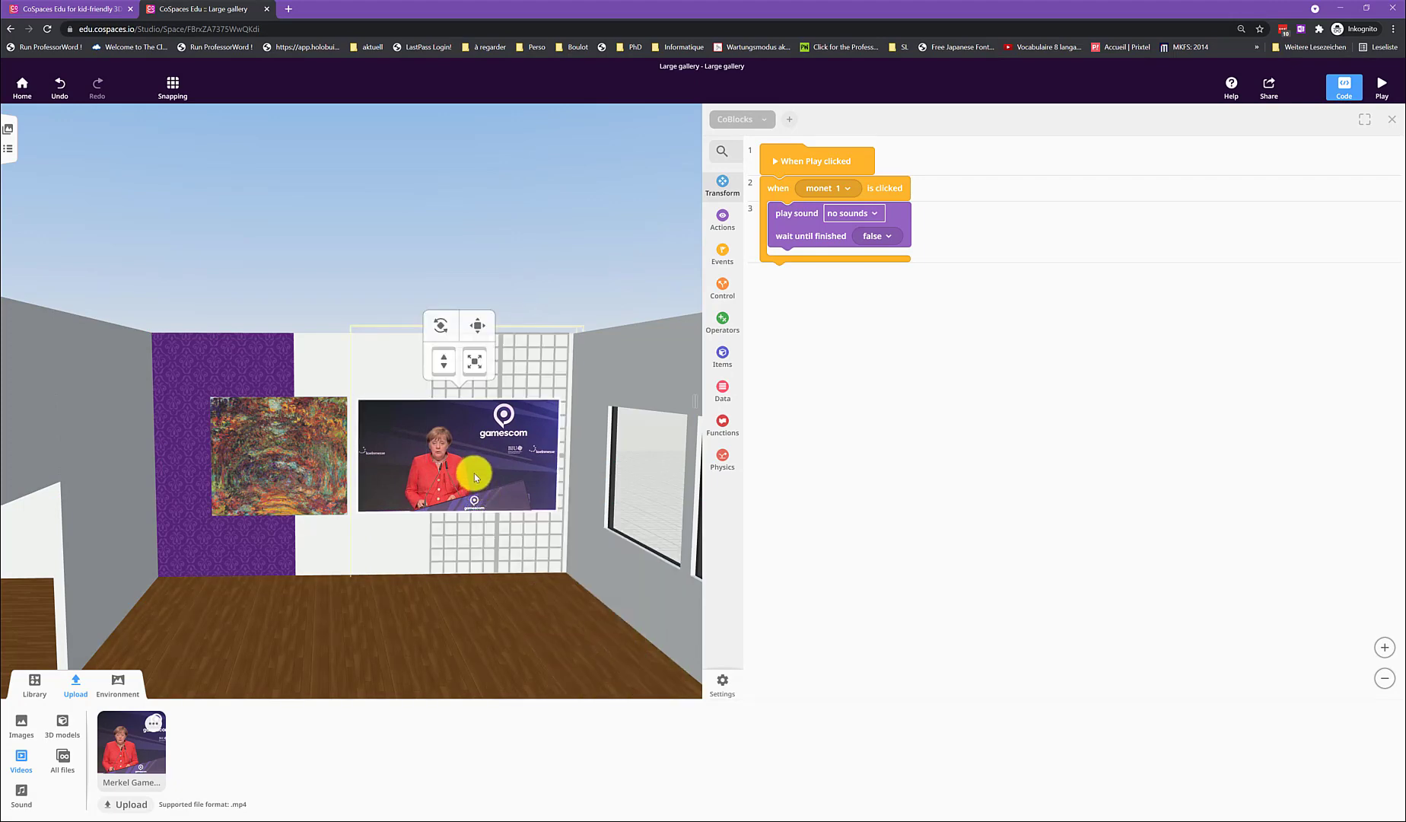
Step: Enable Use in CoBlocks for the video and check its settings: auto play, loop, mute off, volume 100%
right_click(475, 473)
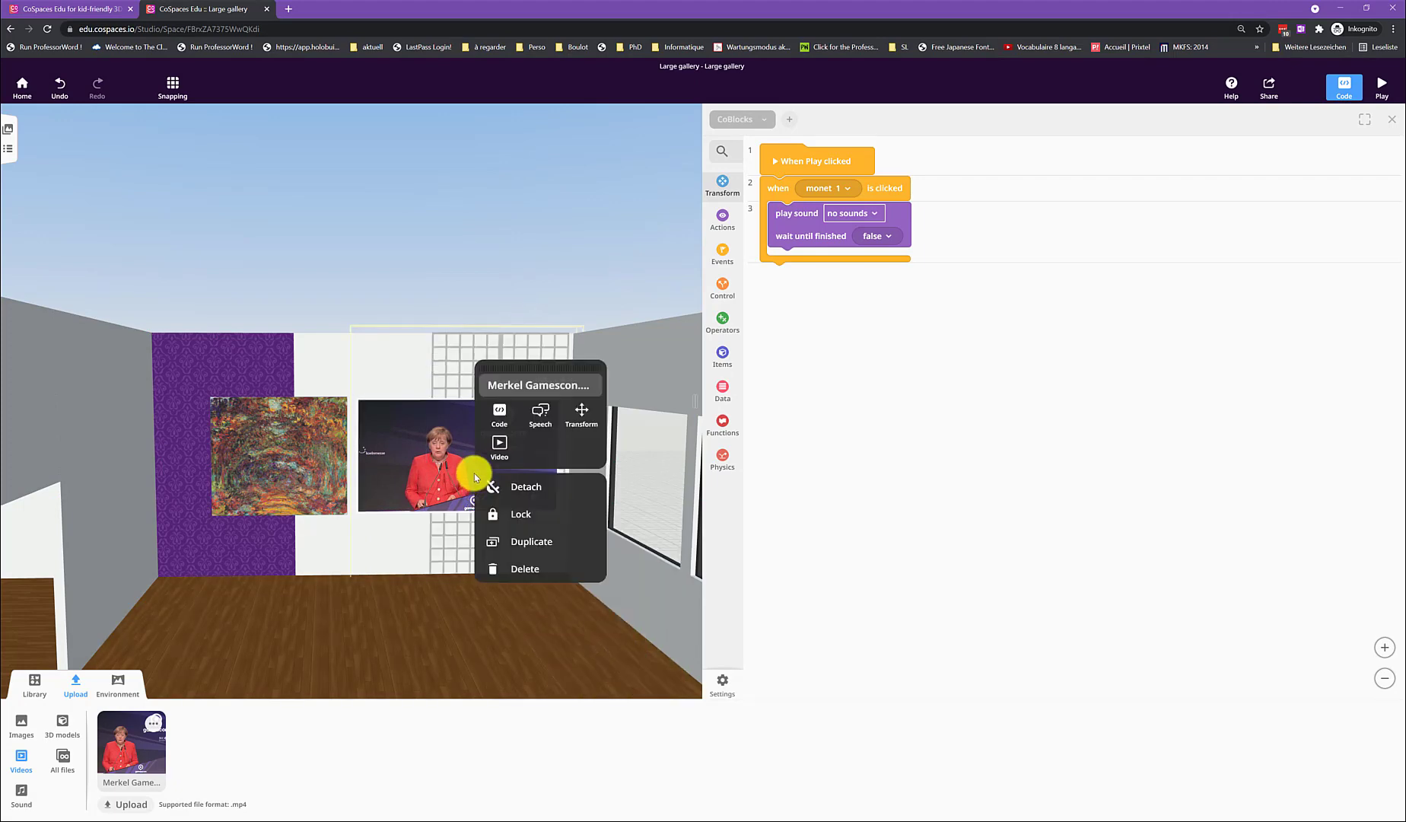
click(509, 430)
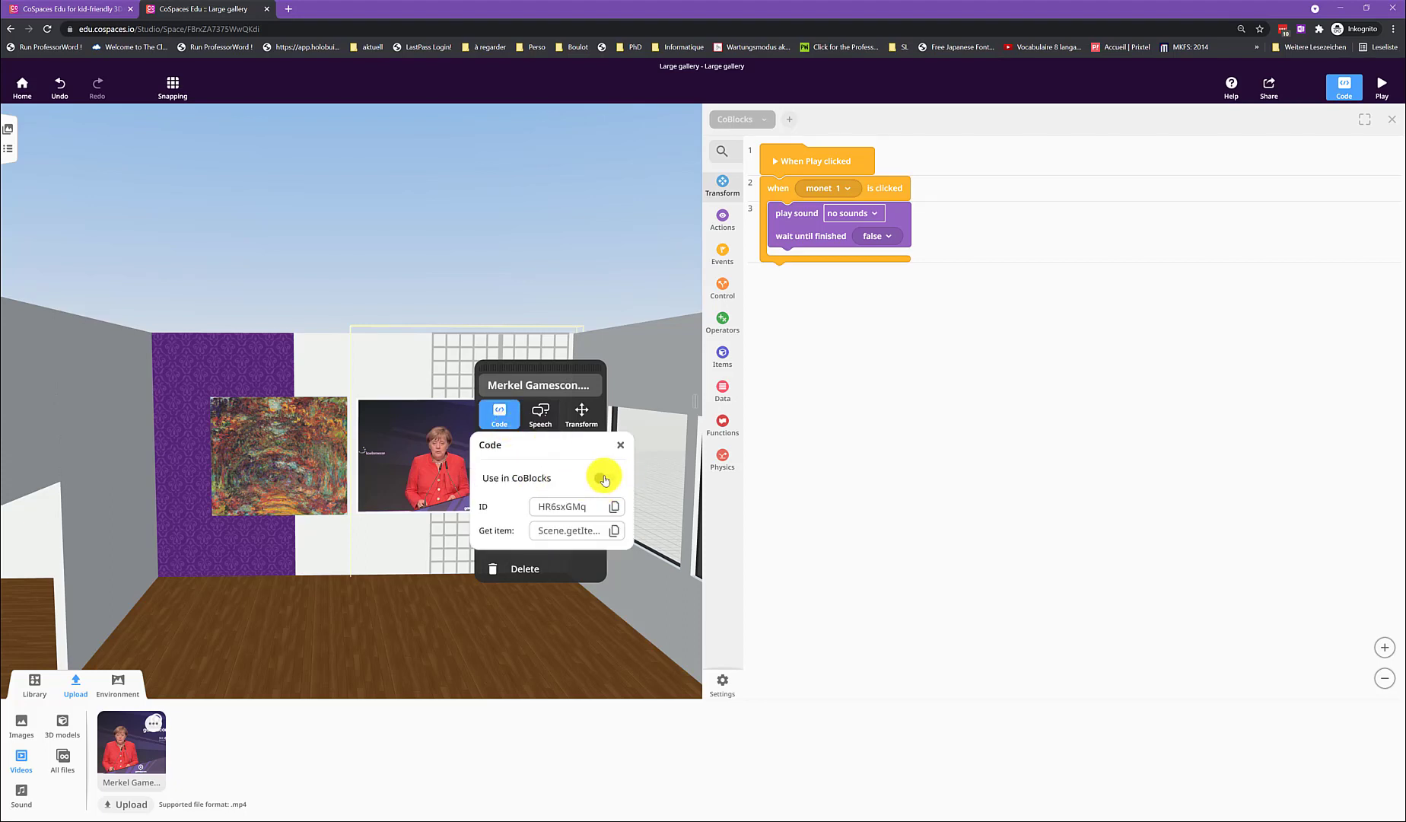
click(454, 424)
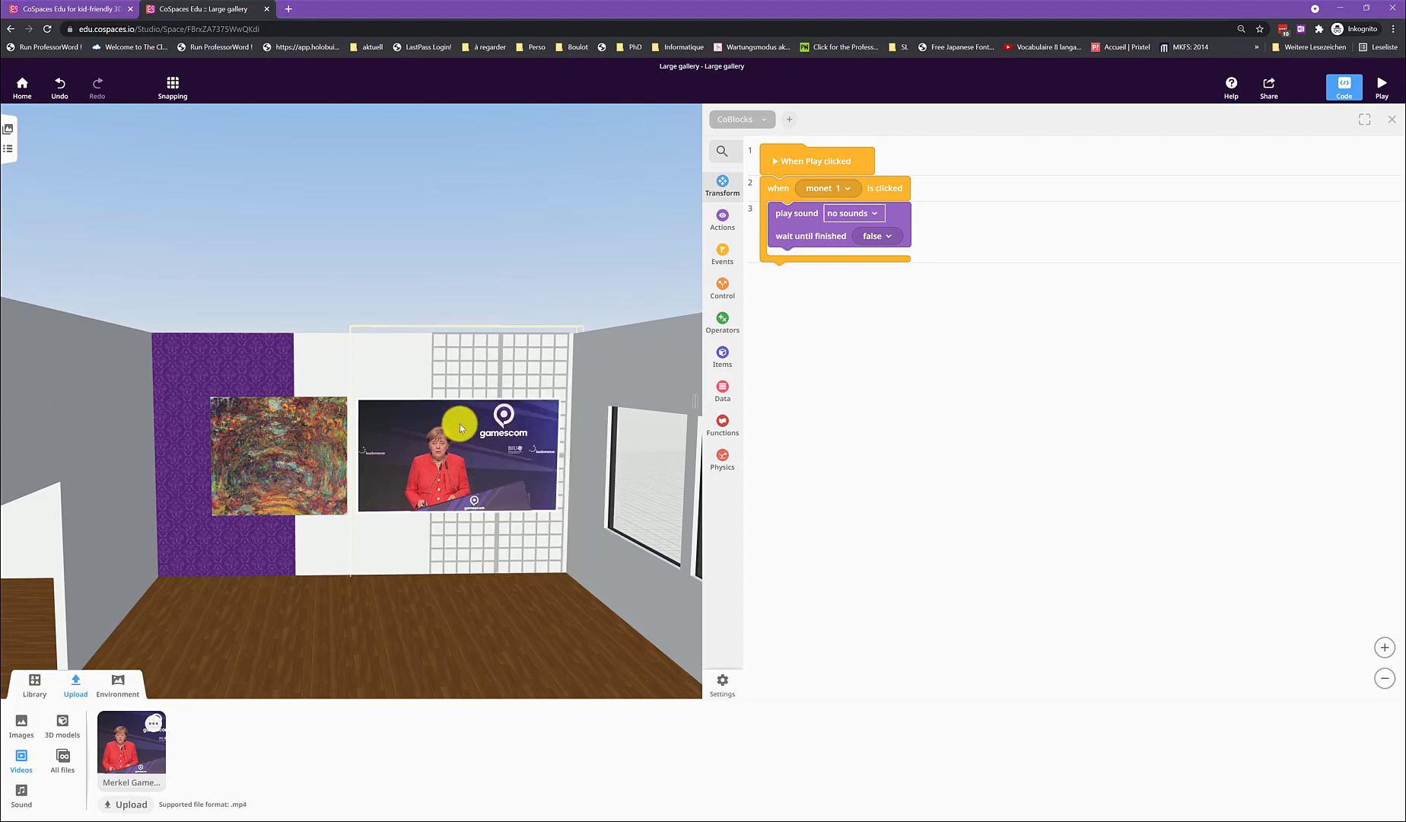
right_click(458, 424)
click(484, 394)
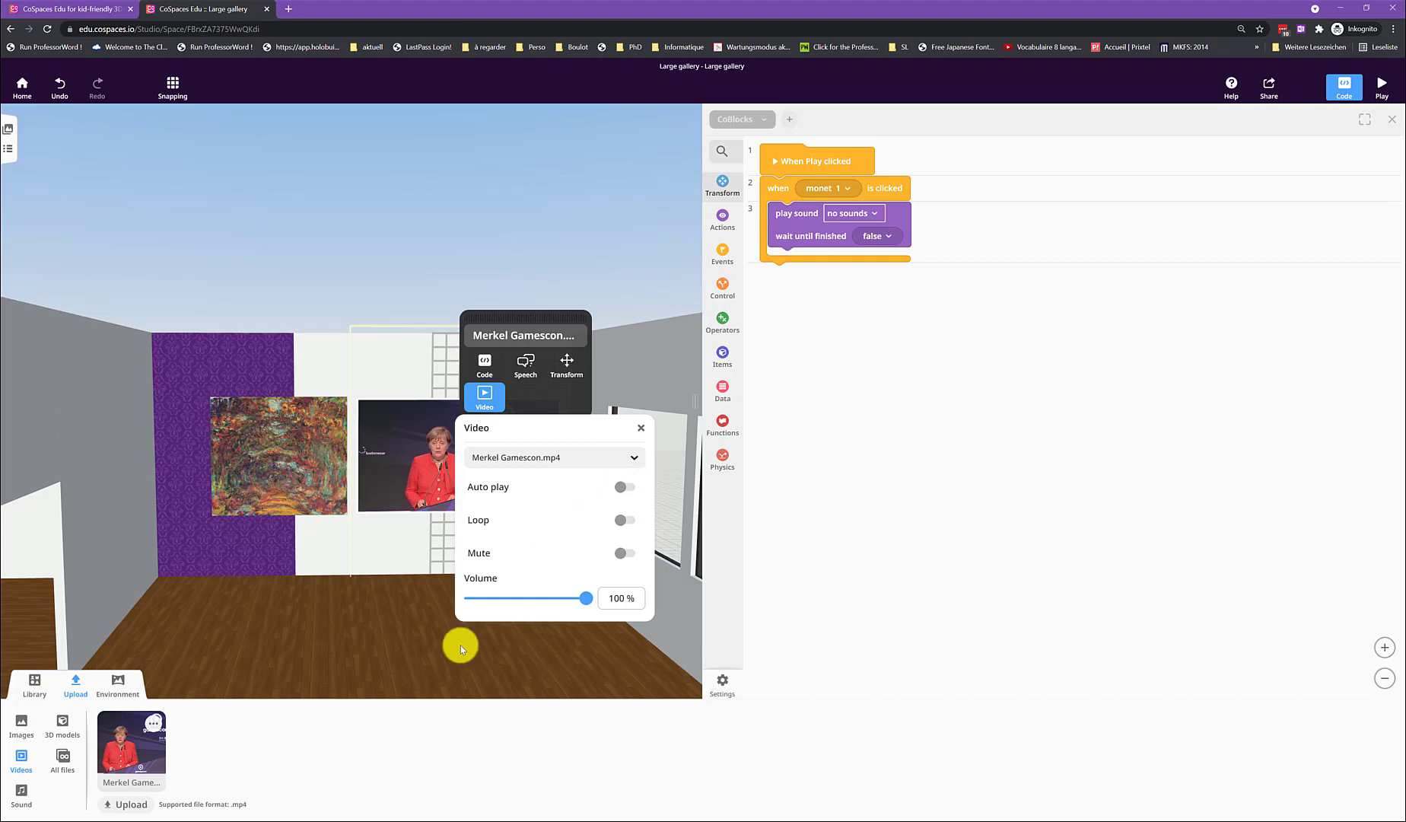
click(431, 633)
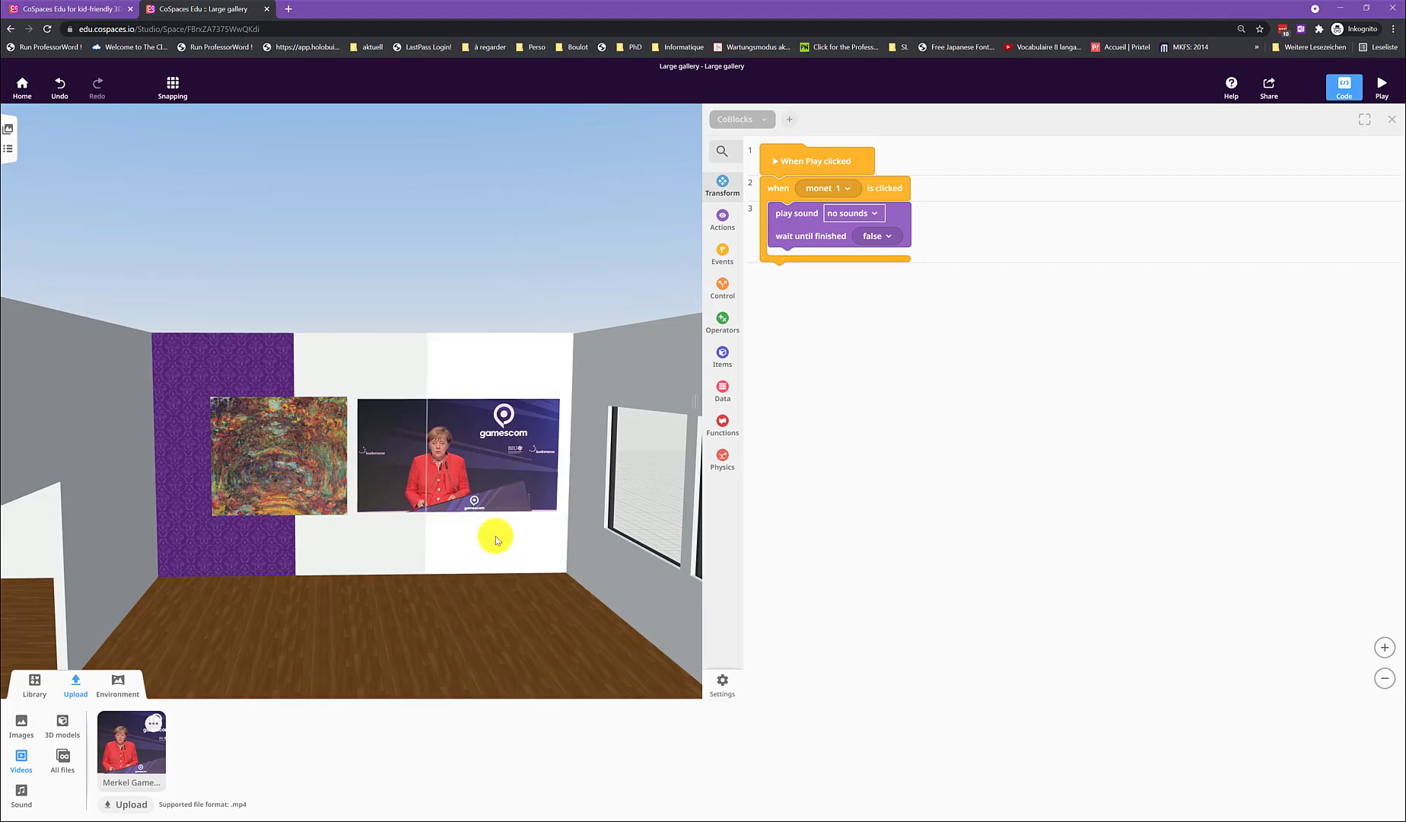
Step: Add a hover event block watching Merkel Gamescon.mp4
click(723, 222)
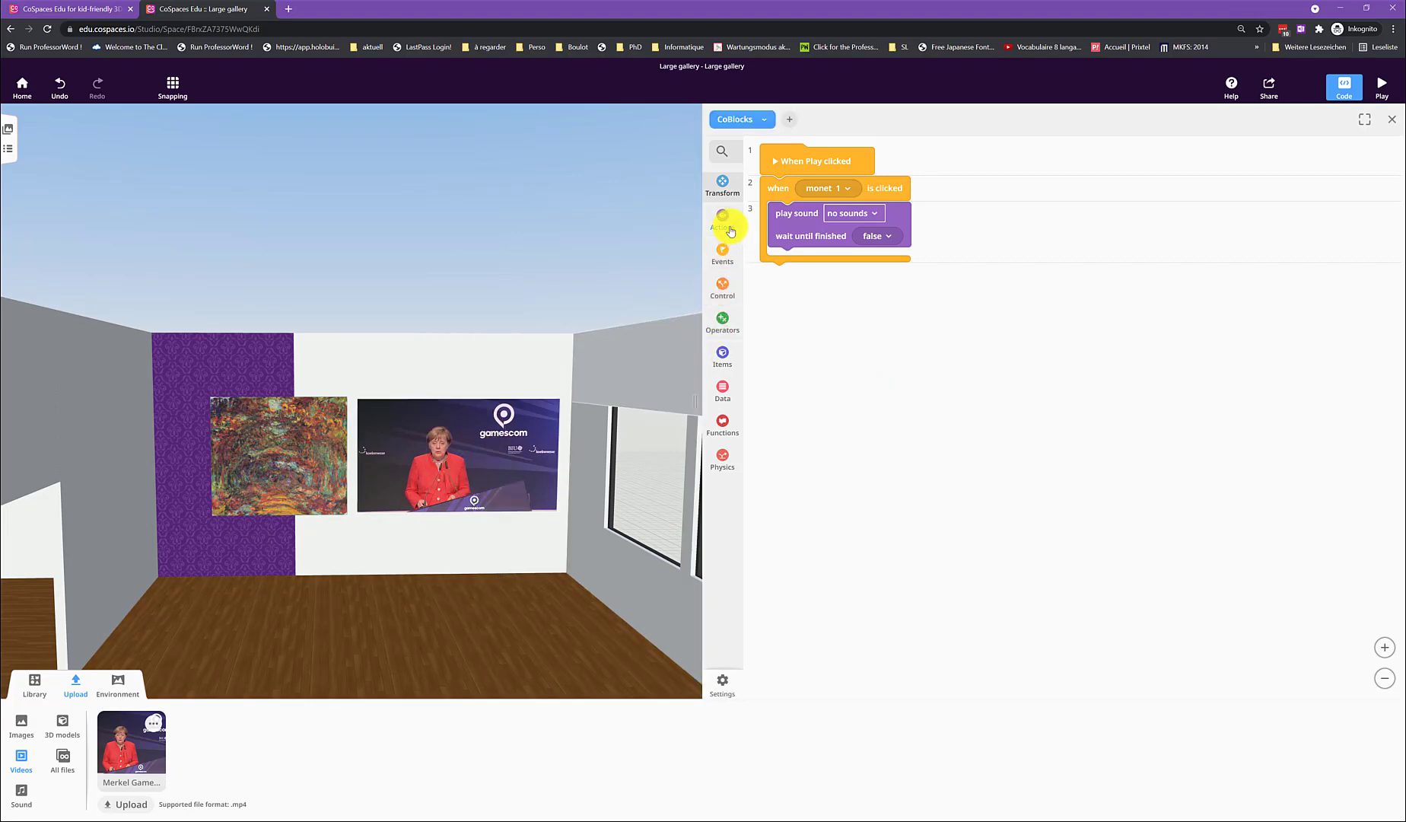
click(722, 255)
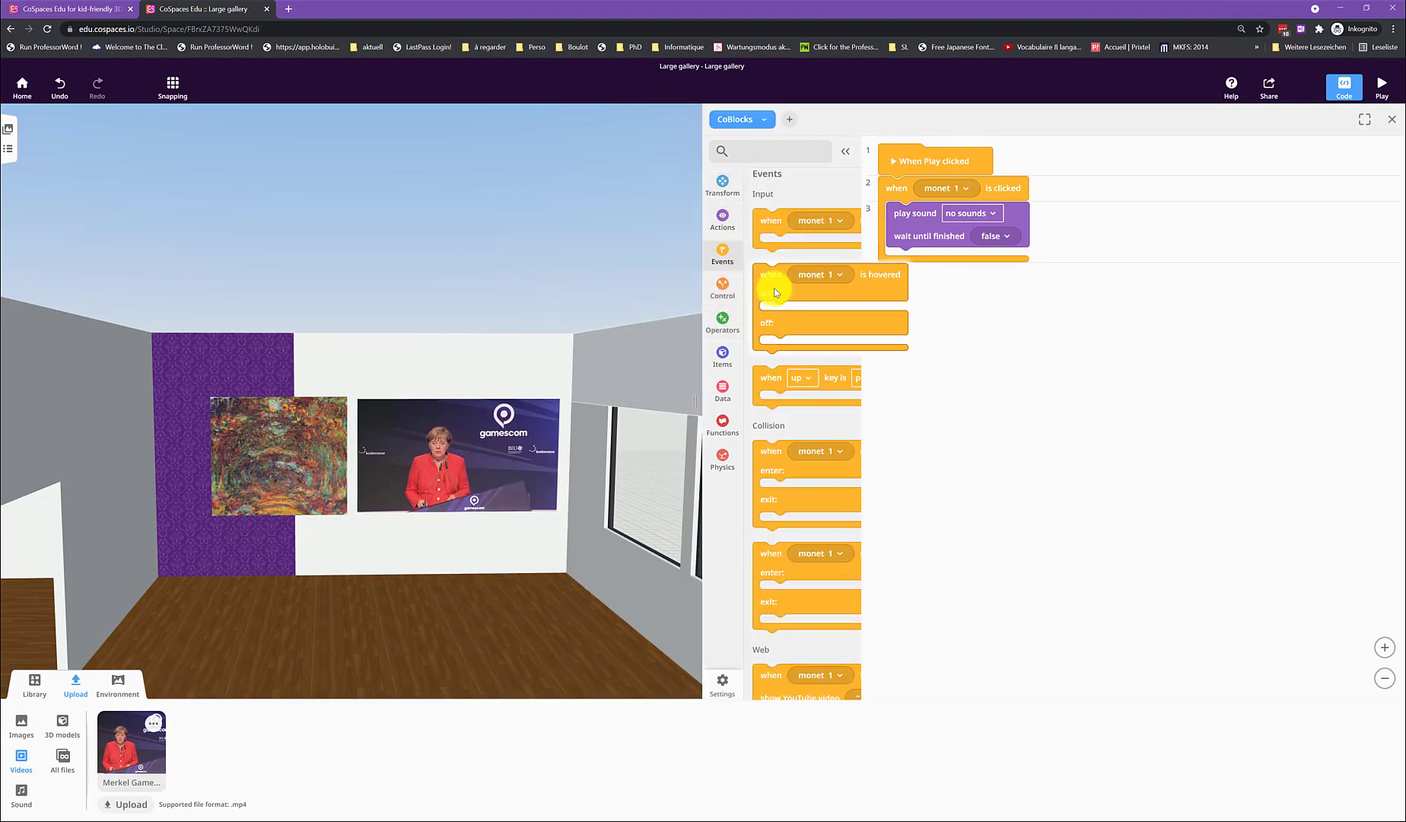
drag(773, 287, 909, 287)
click(946, 274)
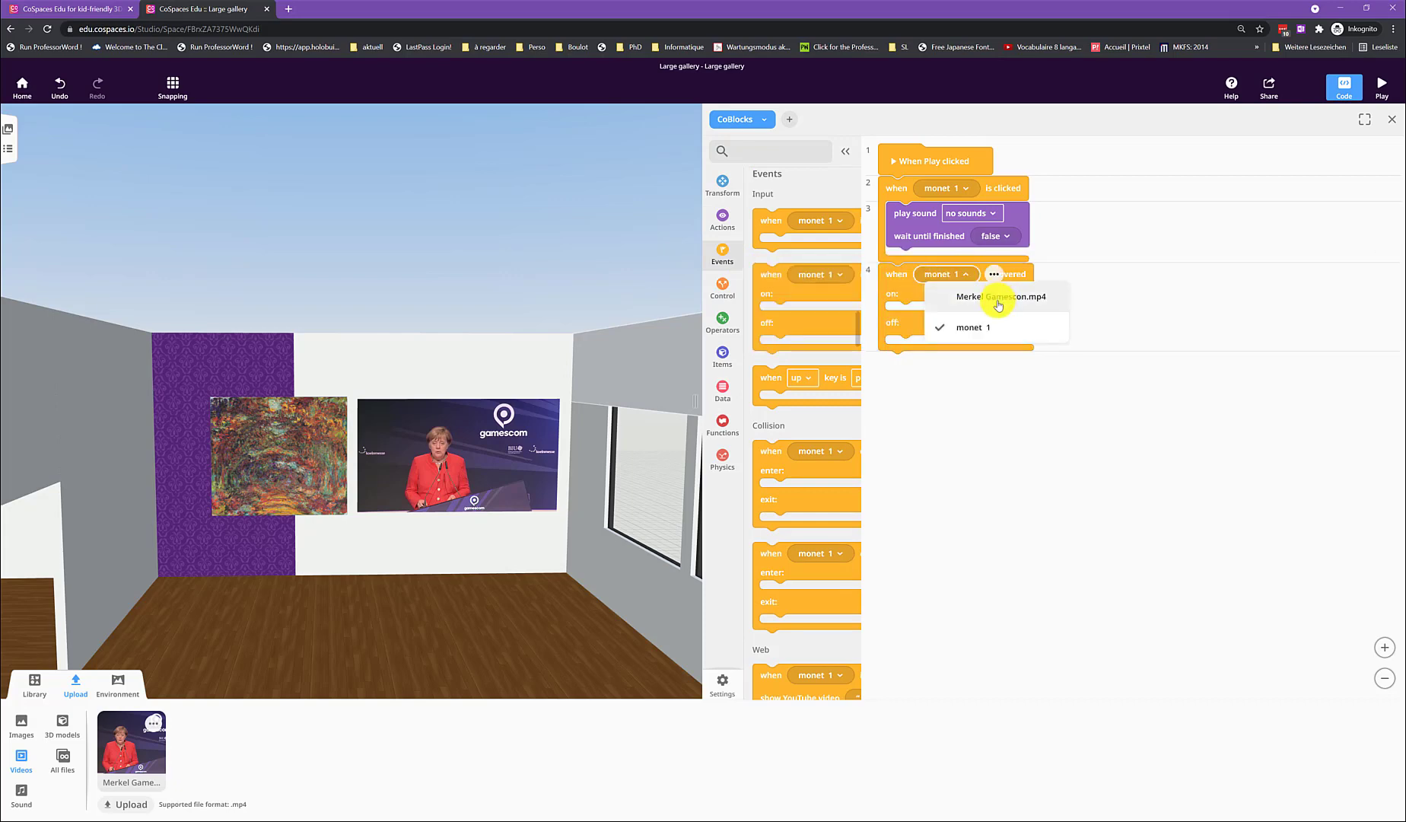
click(999, 298)
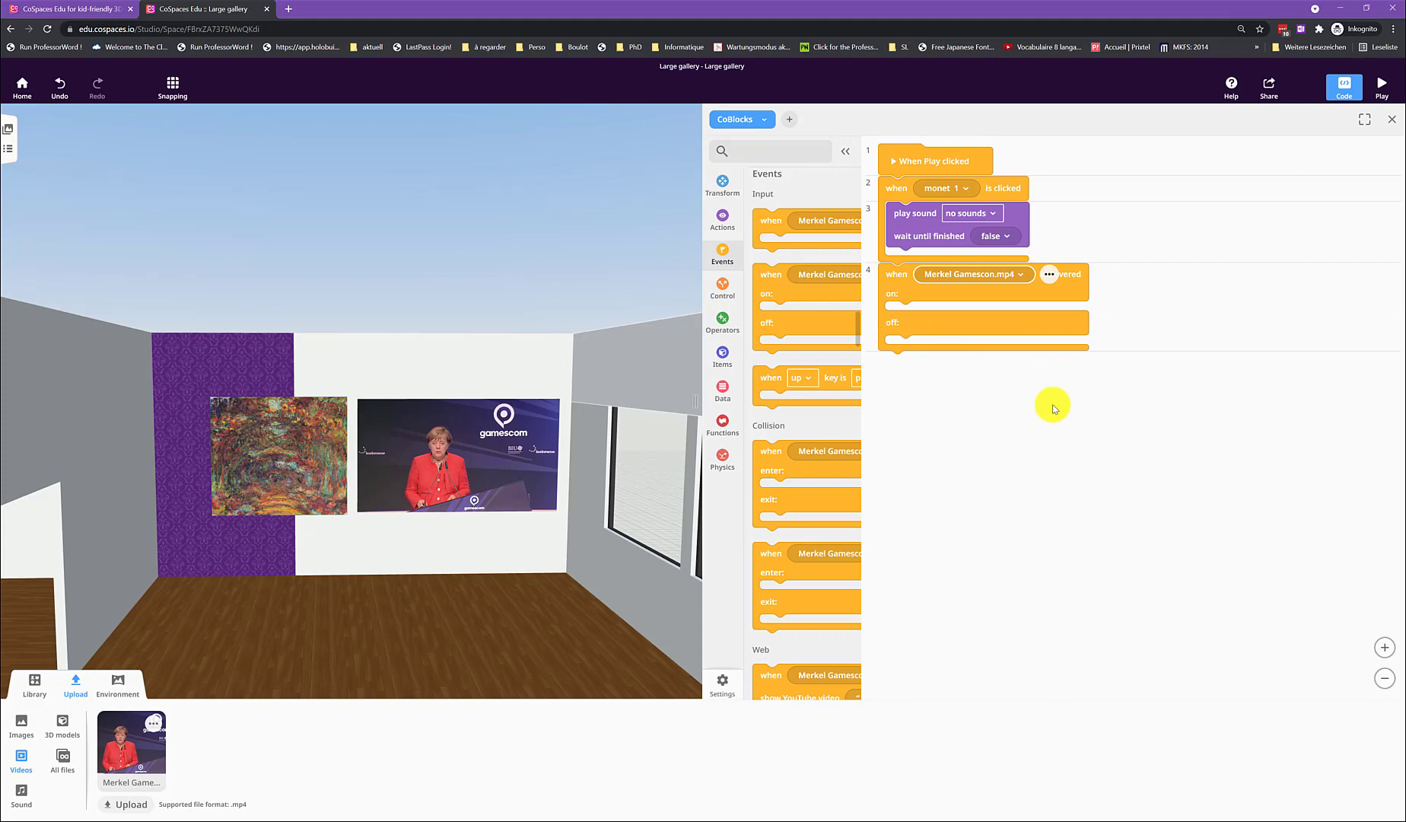
Step: Put play video in the hover's on slot and pause video in its off slot
click(738, 229)
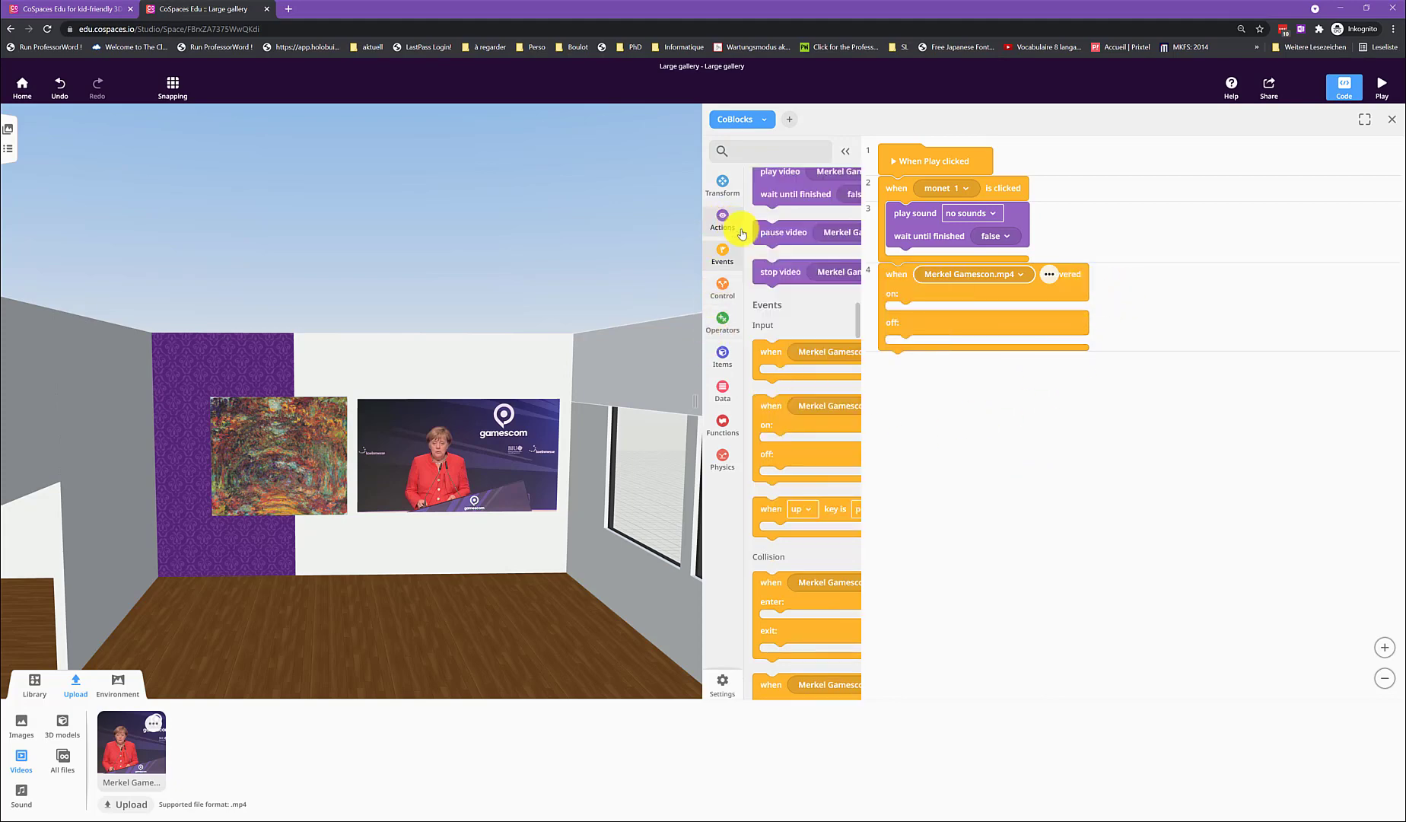
scroll(789, 447, up, 5)
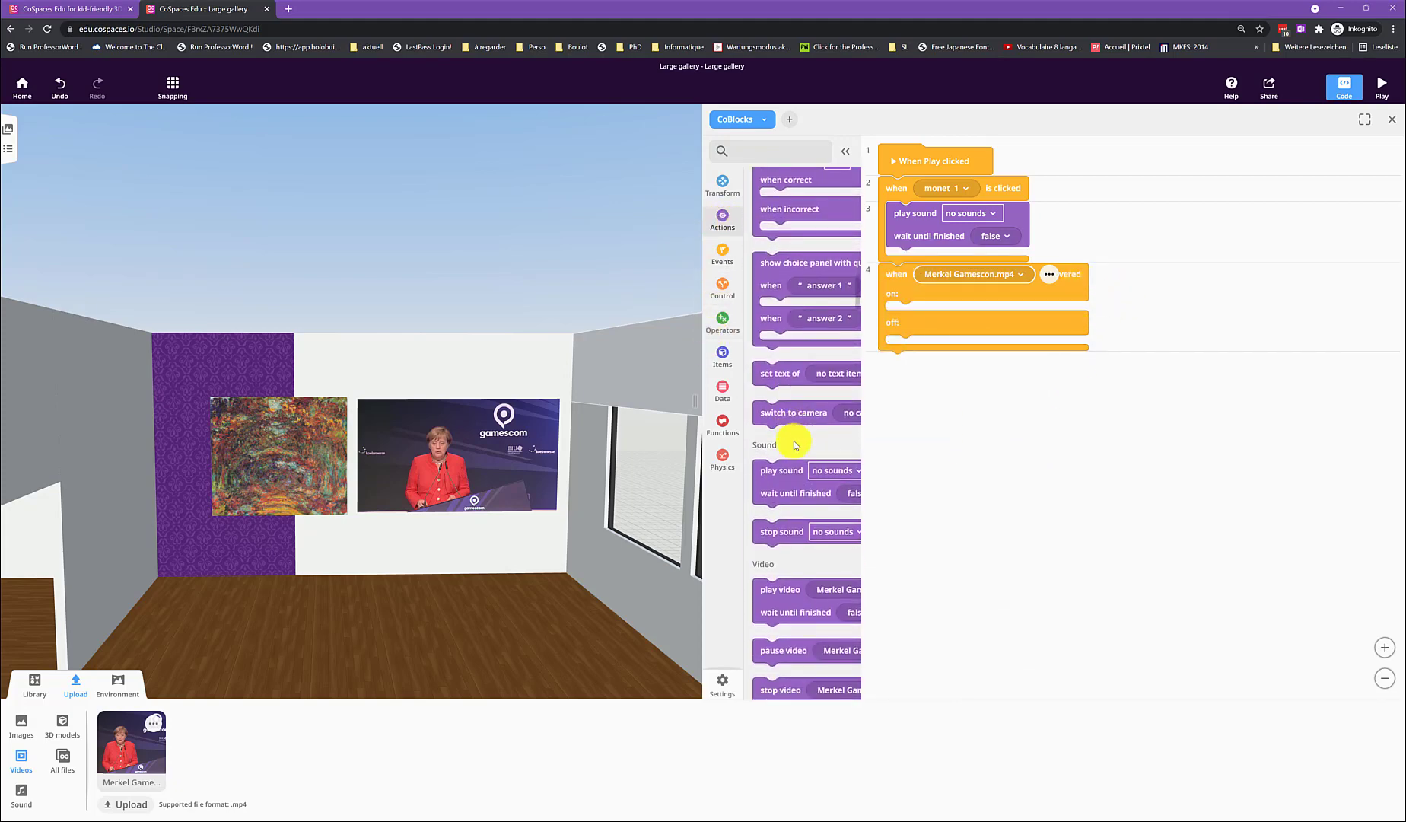
scroll(792, 441, down, 2)
scroll(792, 442, down, 2)
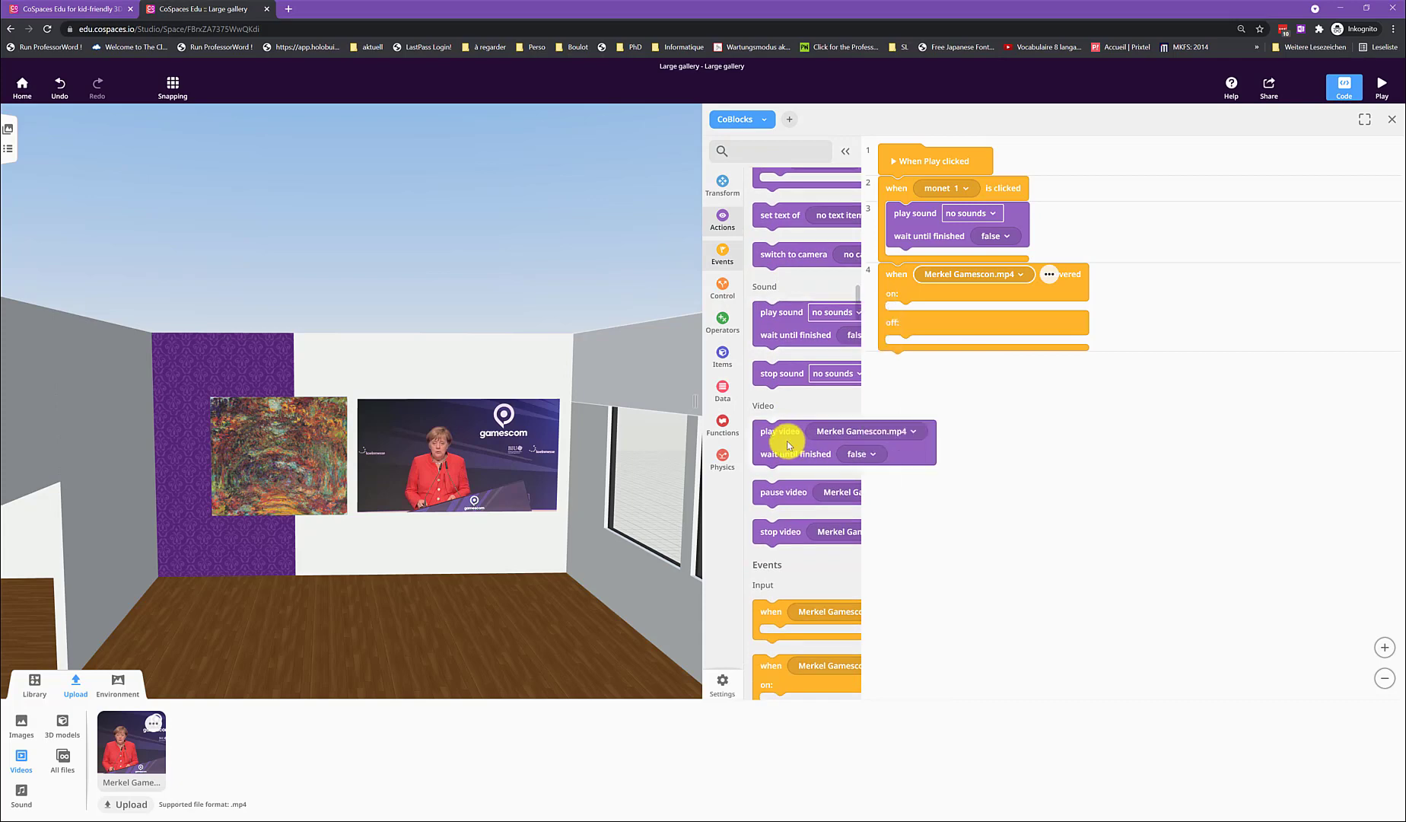
drag(787, 442, 927, 317)
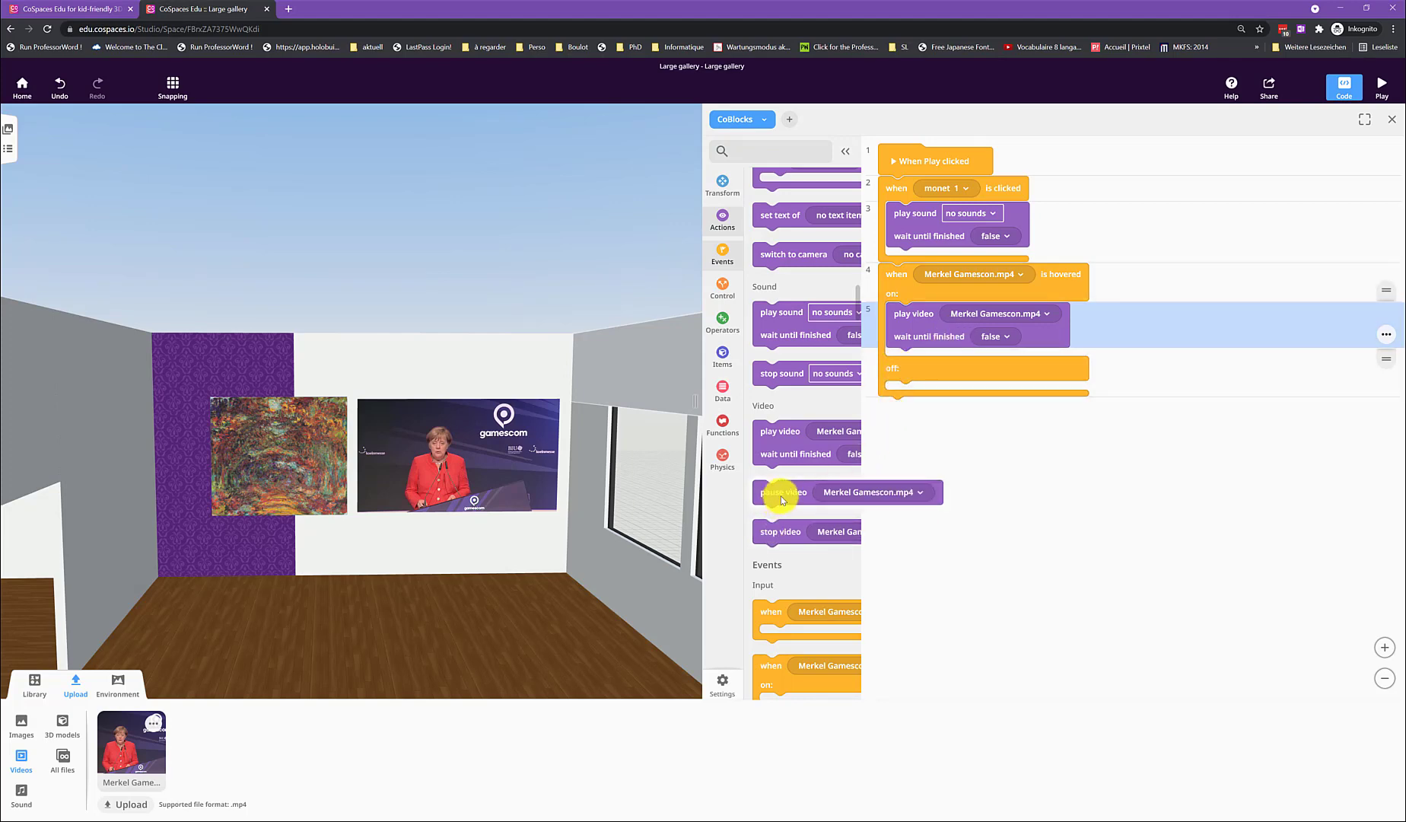
drag(782, 500, 915, 392)
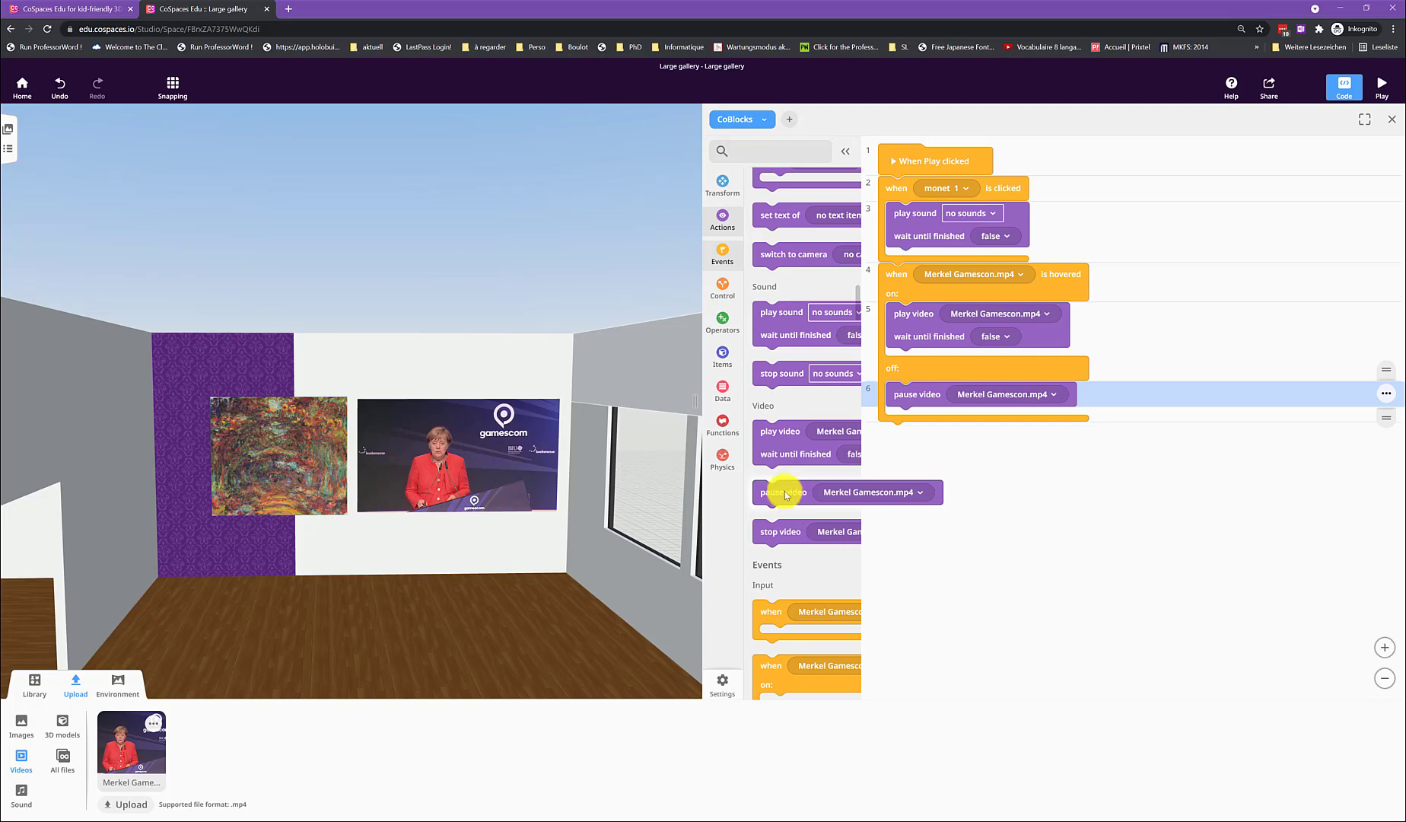
drag(779, 492, 875, 684)
click(537, 653)
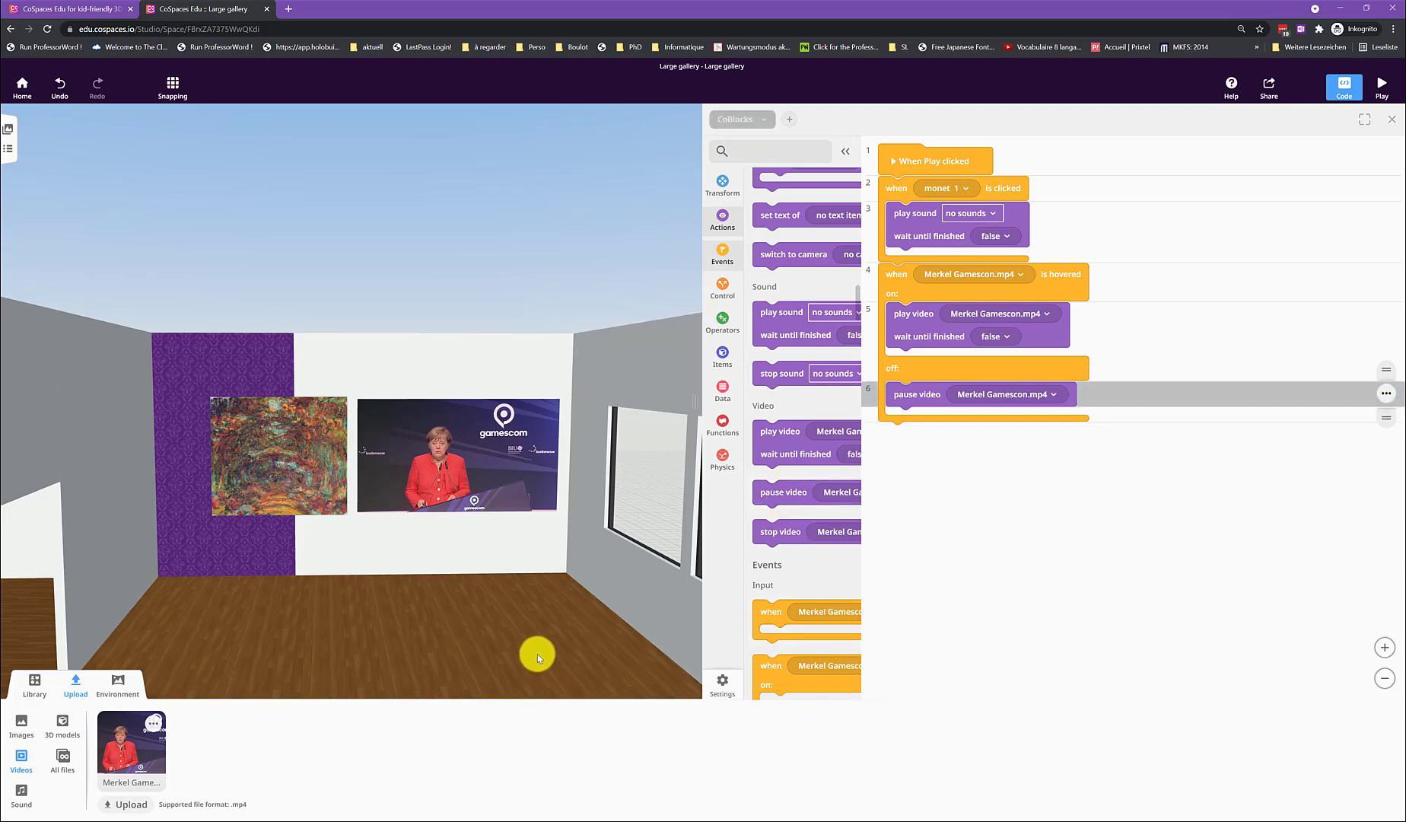
Step: Place the green-shirt boy character by the purple wall and enable Use in CoBlocks
click(1344, 85)
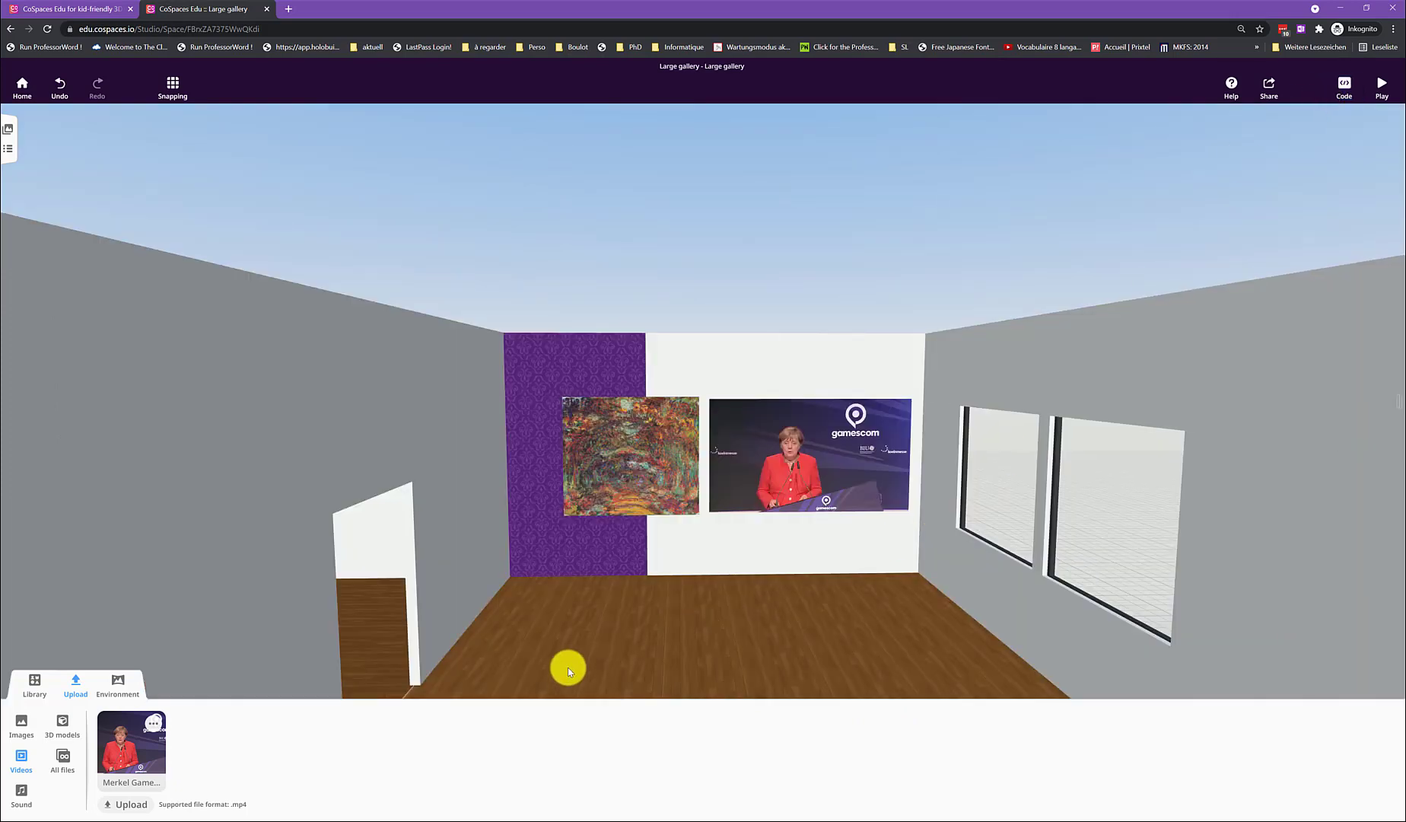
click(30, 685)
click(21, 725)
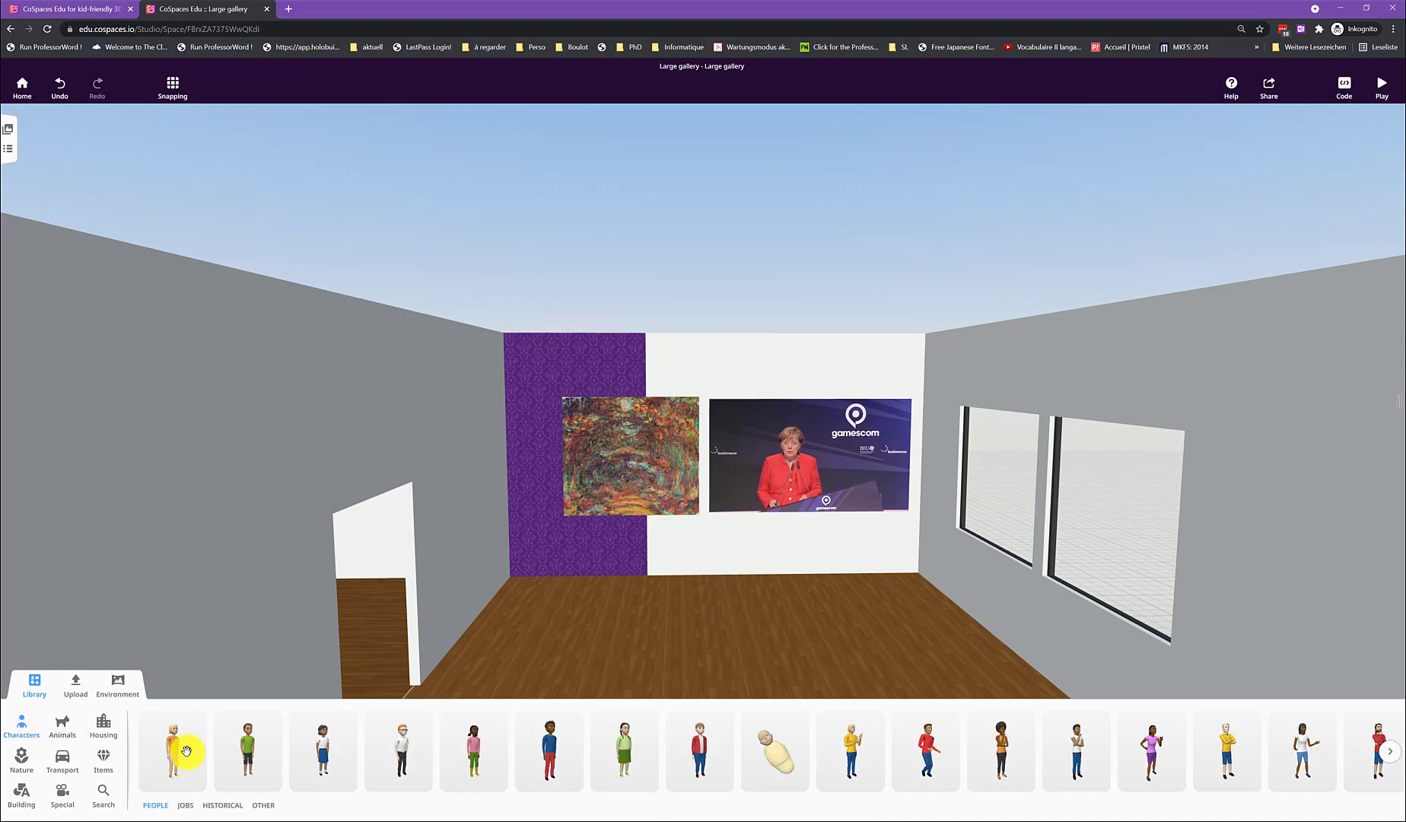
drag(247, 765, 571, 586)
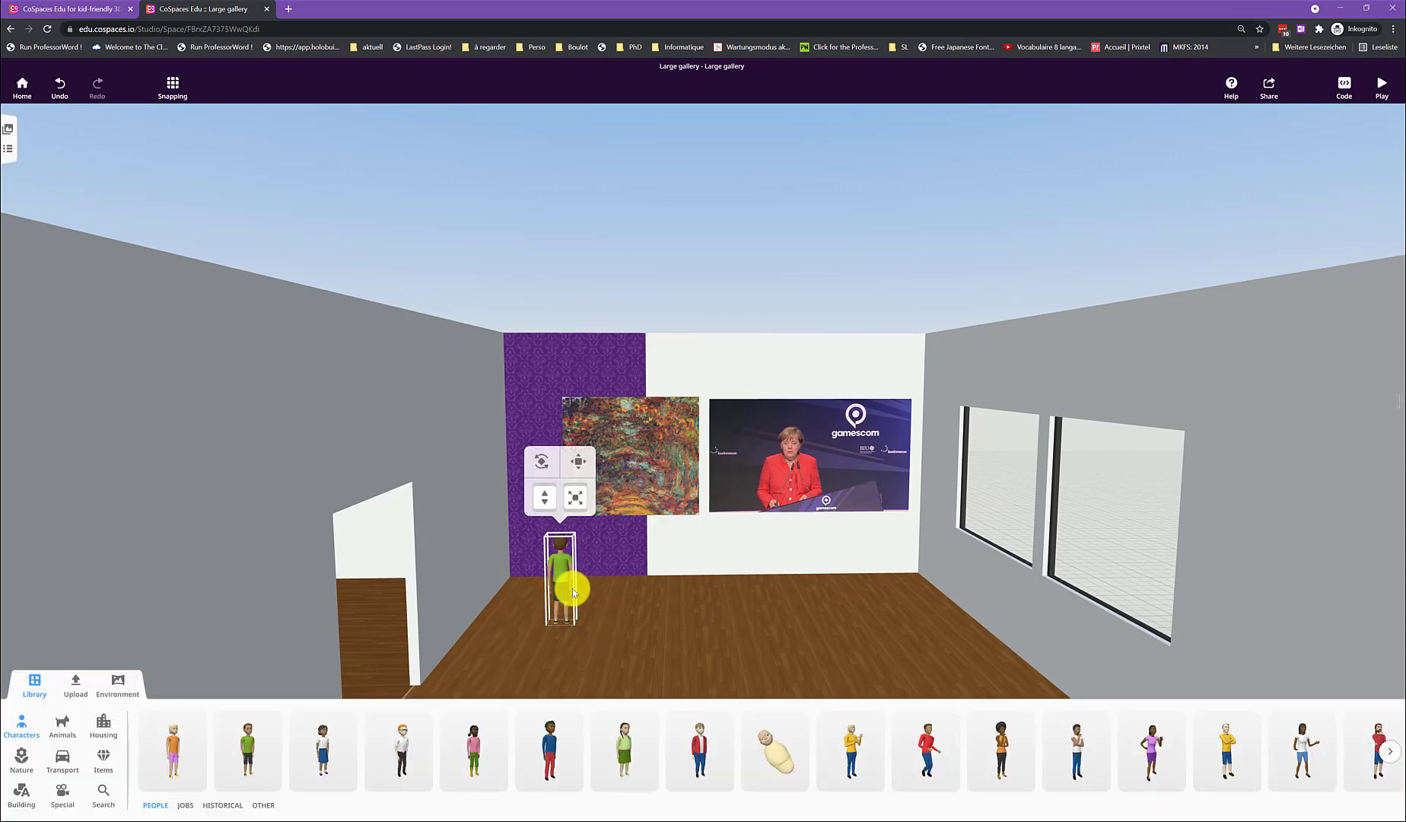
click(561, 579)
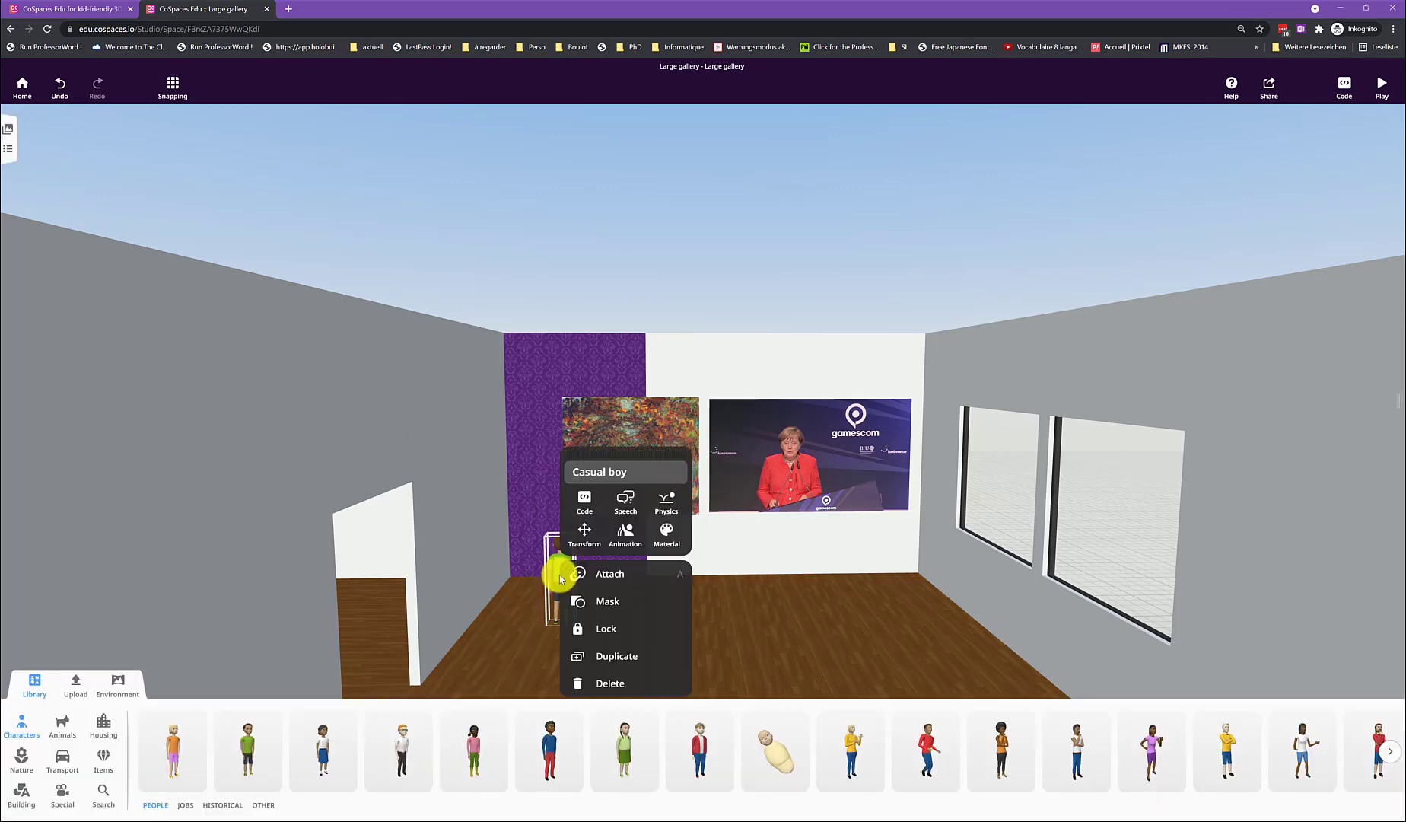
click(580, 503)
click(687, 563)
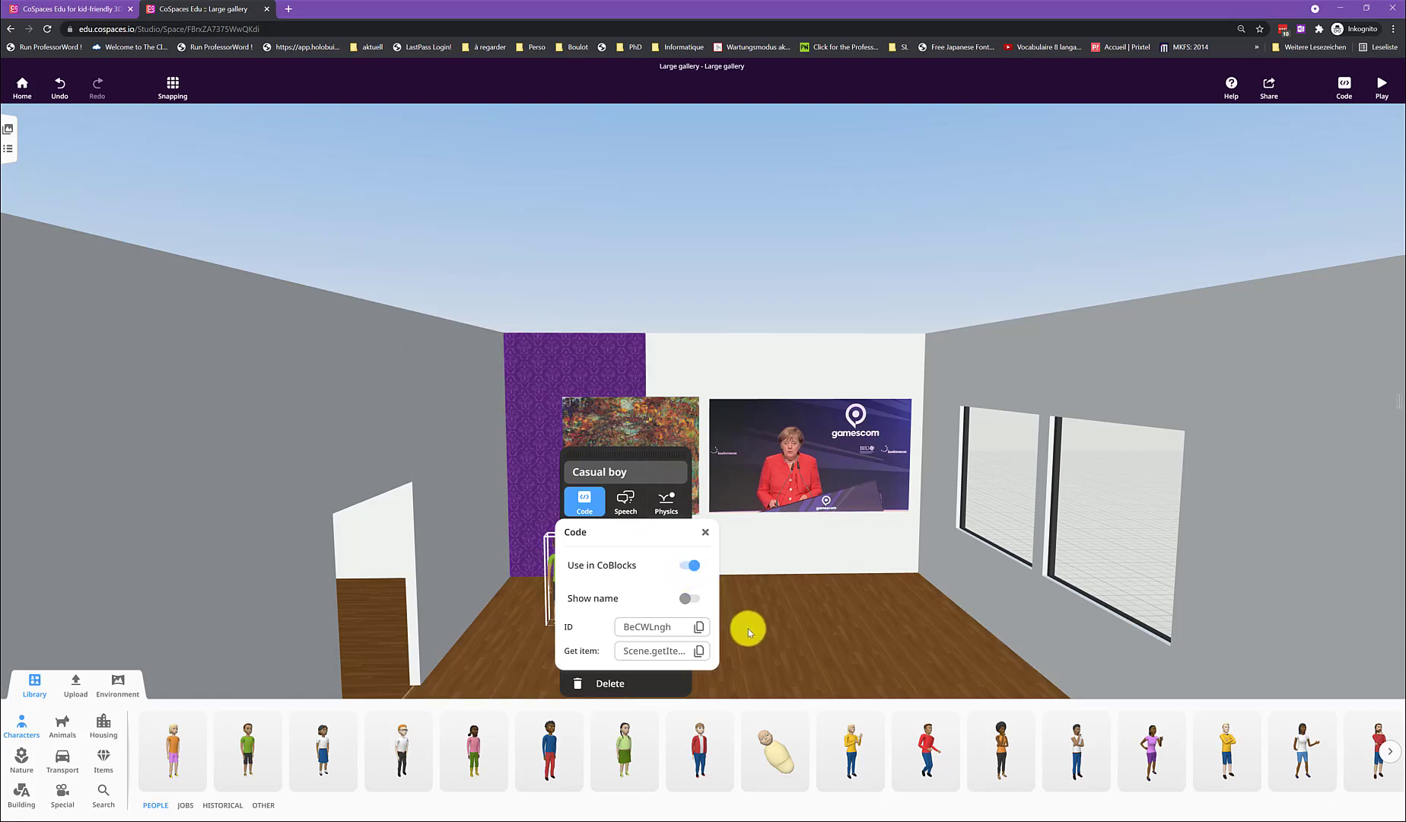
click(757, 642)
Step: Move the boy back toward the purple wall and rotate him to face the front
click(566, 596)
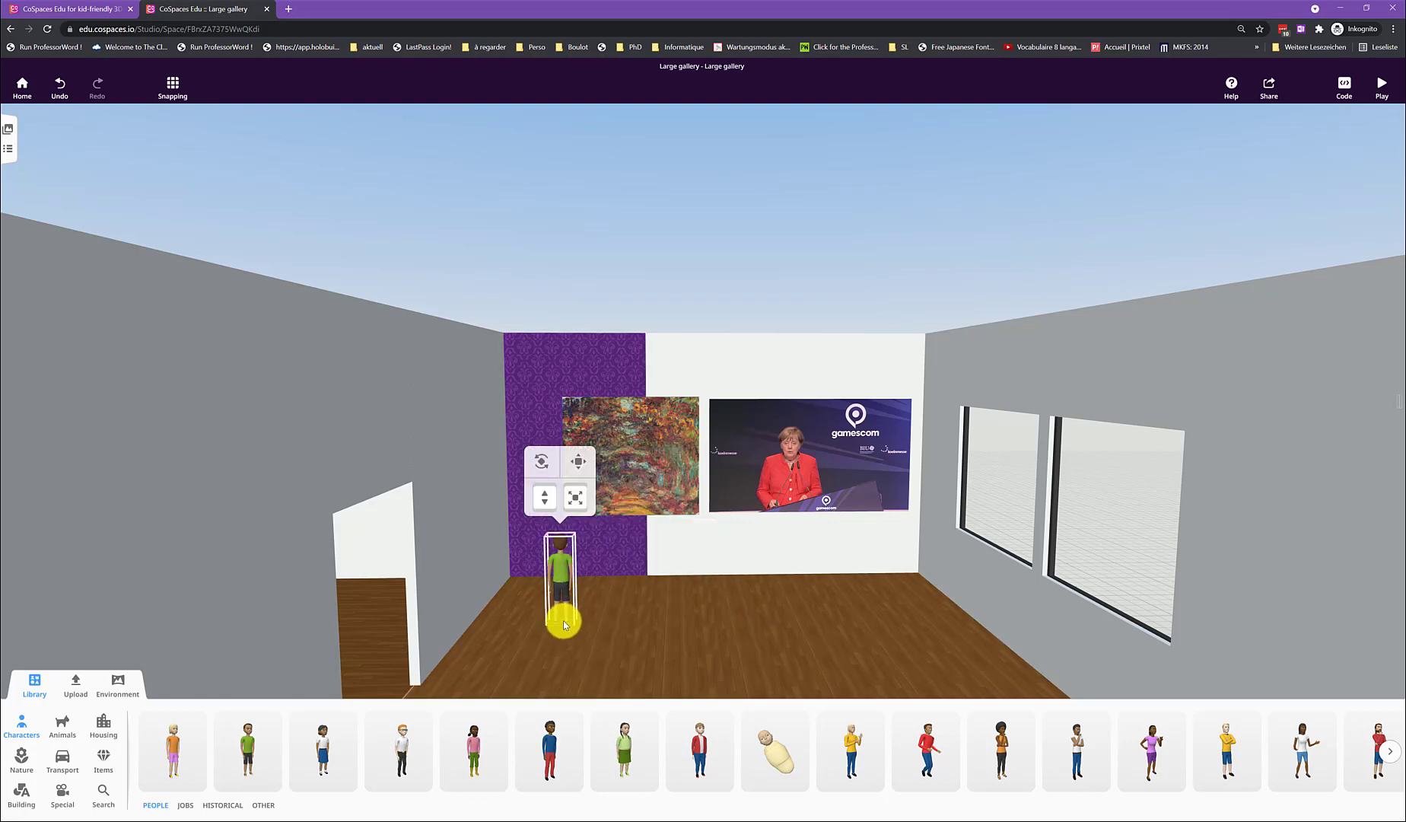
drag(564, 620, 549, 568)
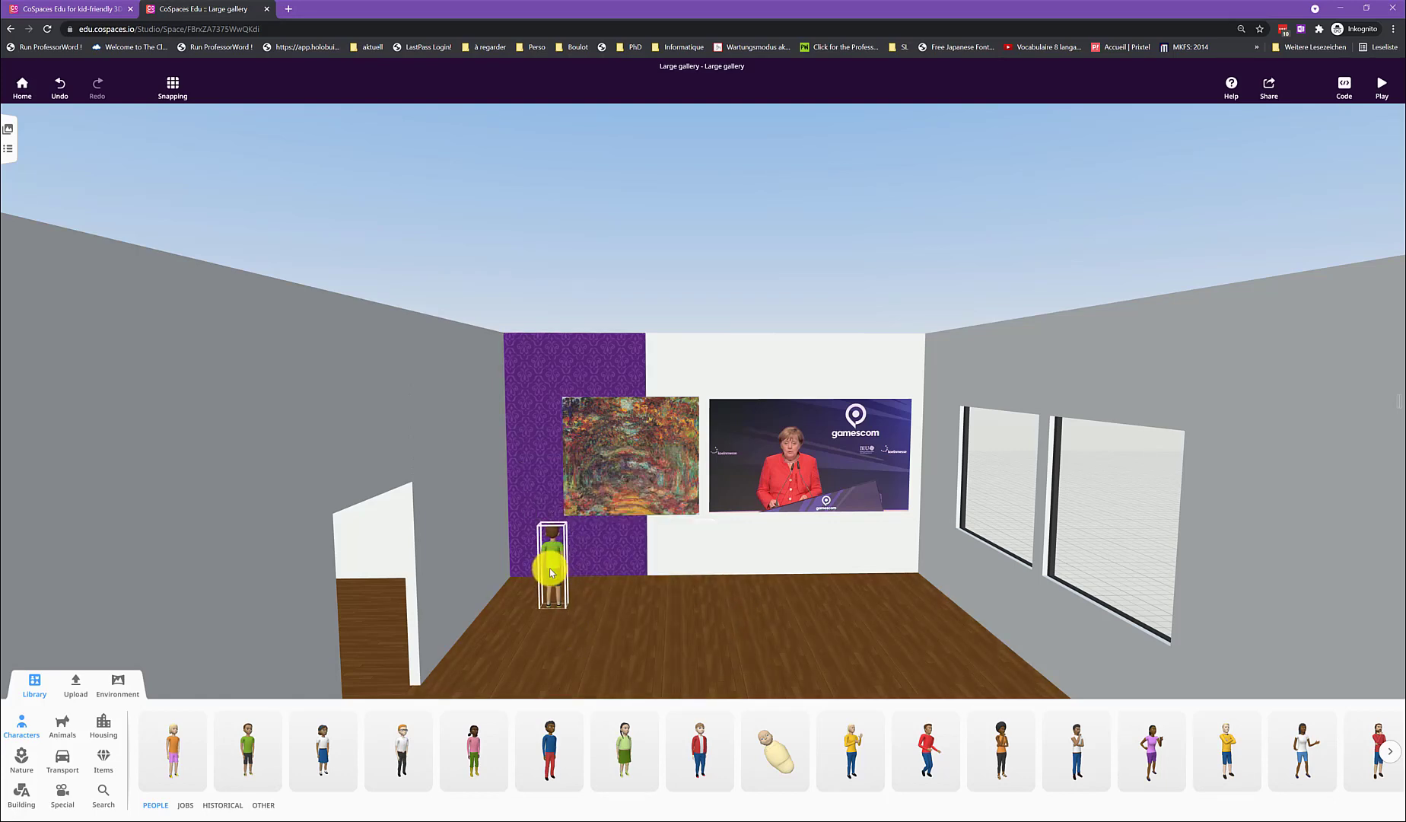
click(547, 546)
click(542, 544)
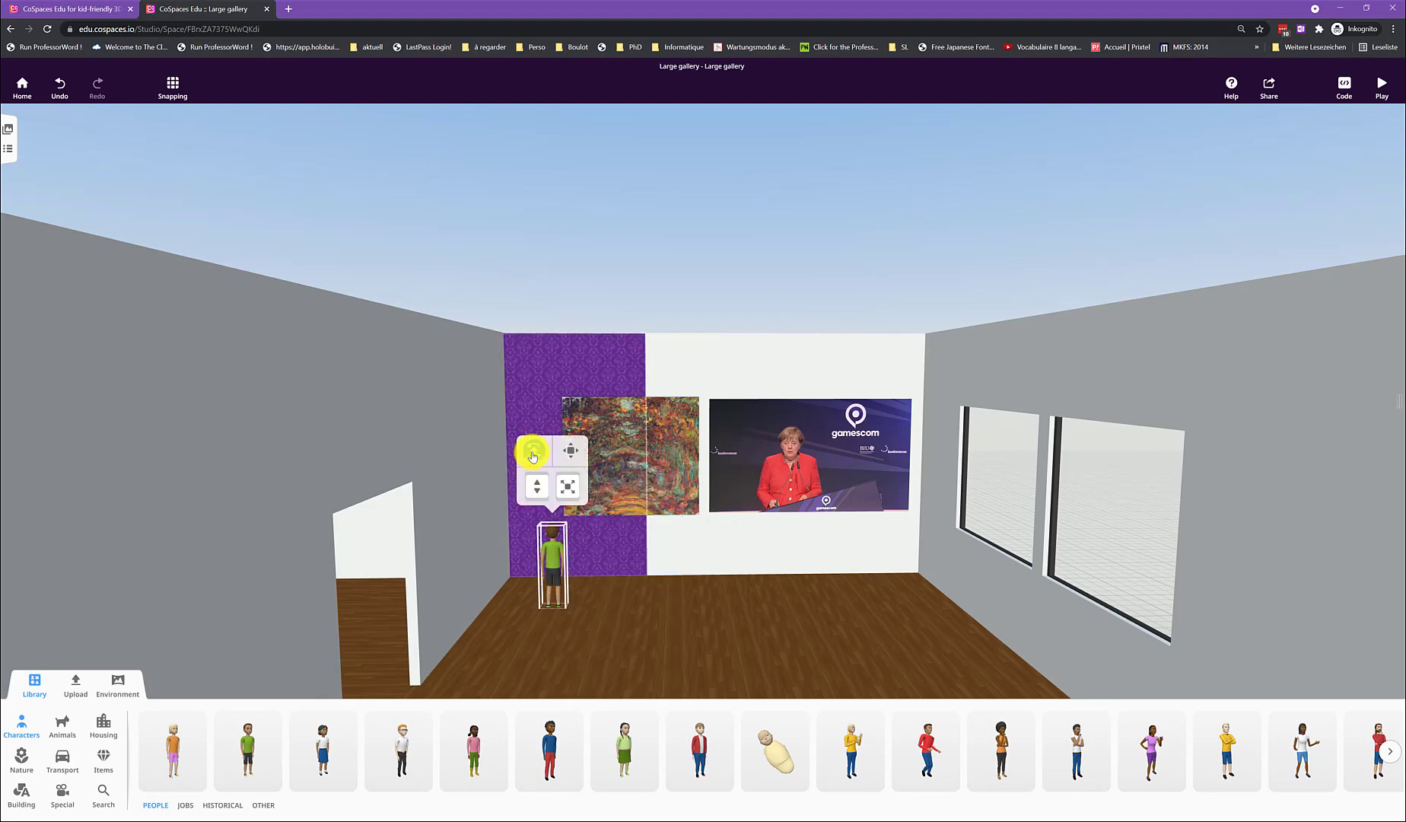
click(533, 450)
drag(579, 595, 475, 529)
click(691, 620)
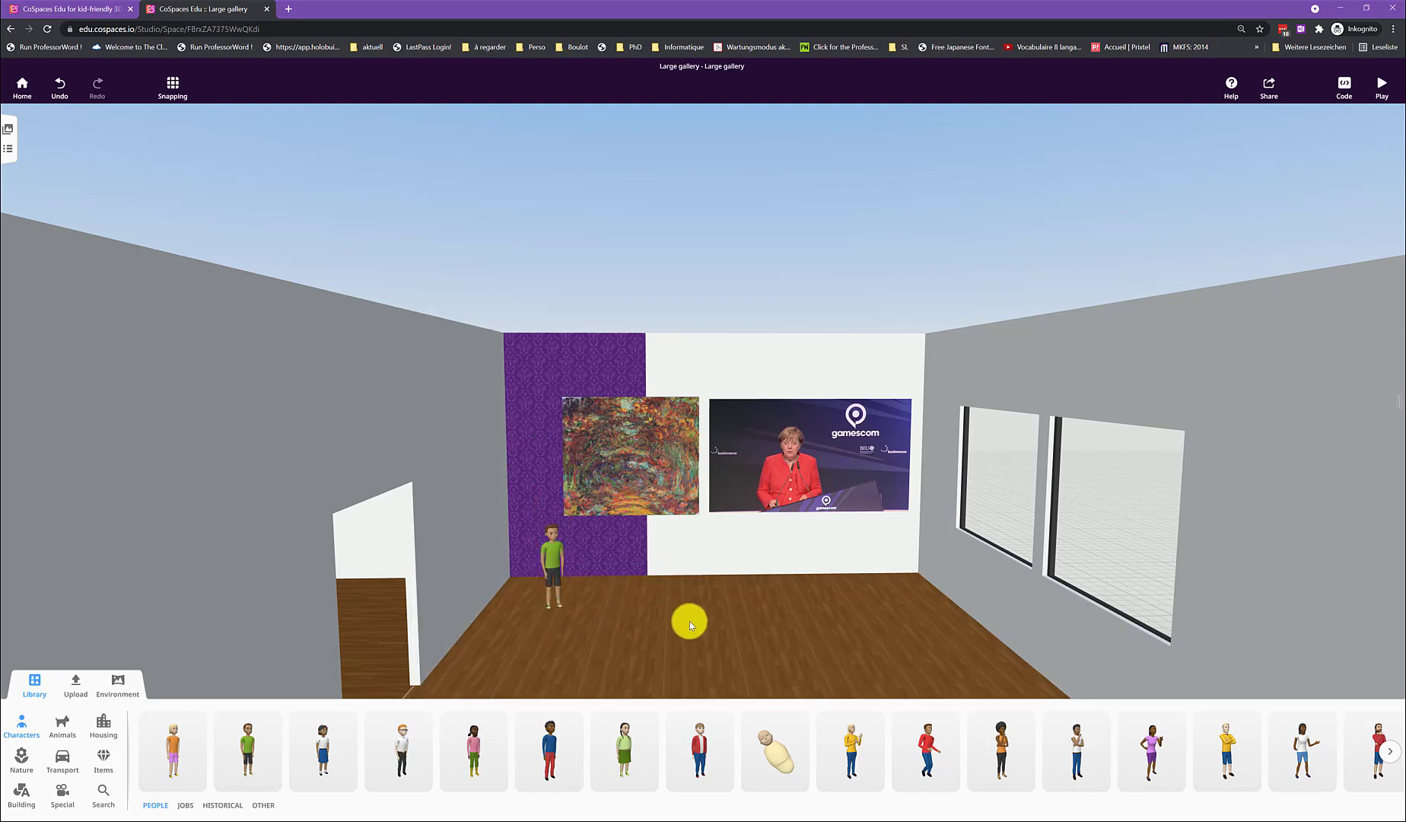
click(1344, 86)
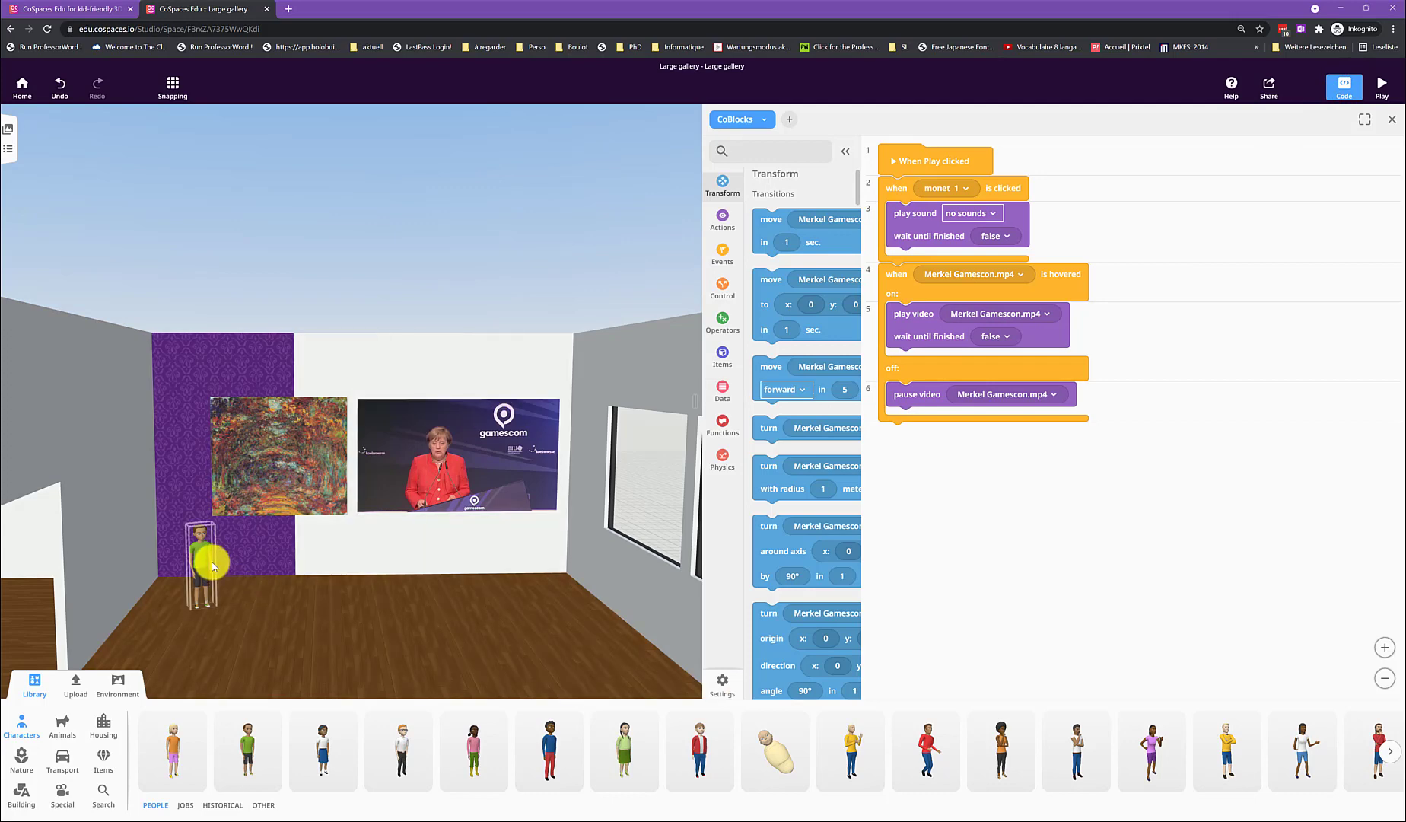
Step: Duplicate the 'when monet 1 is clicked' script in CoBlocks
drag(220, 554, 902, 226)
click(899, 193)
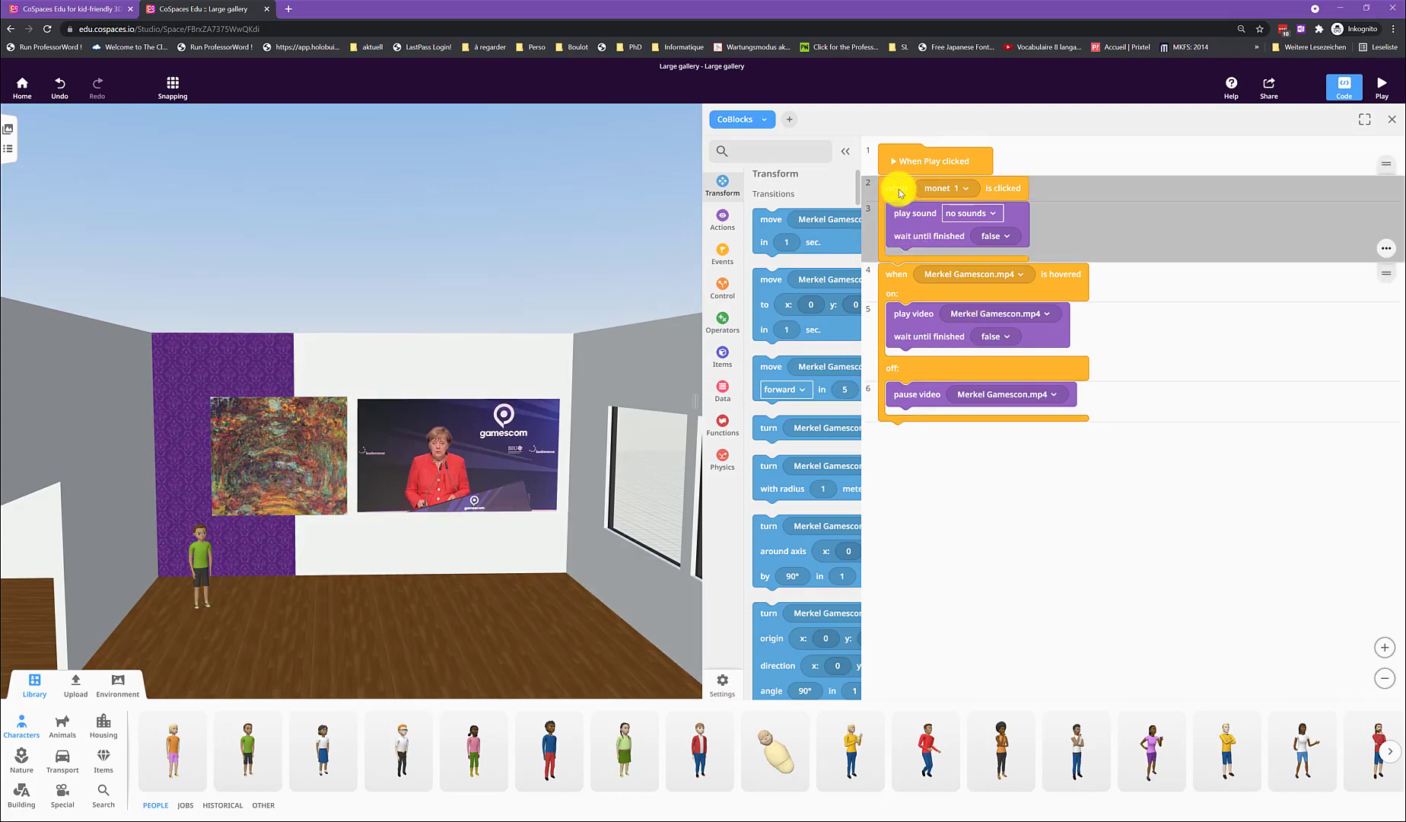
click(722, 253)
drag(788, 217, 904, 195)
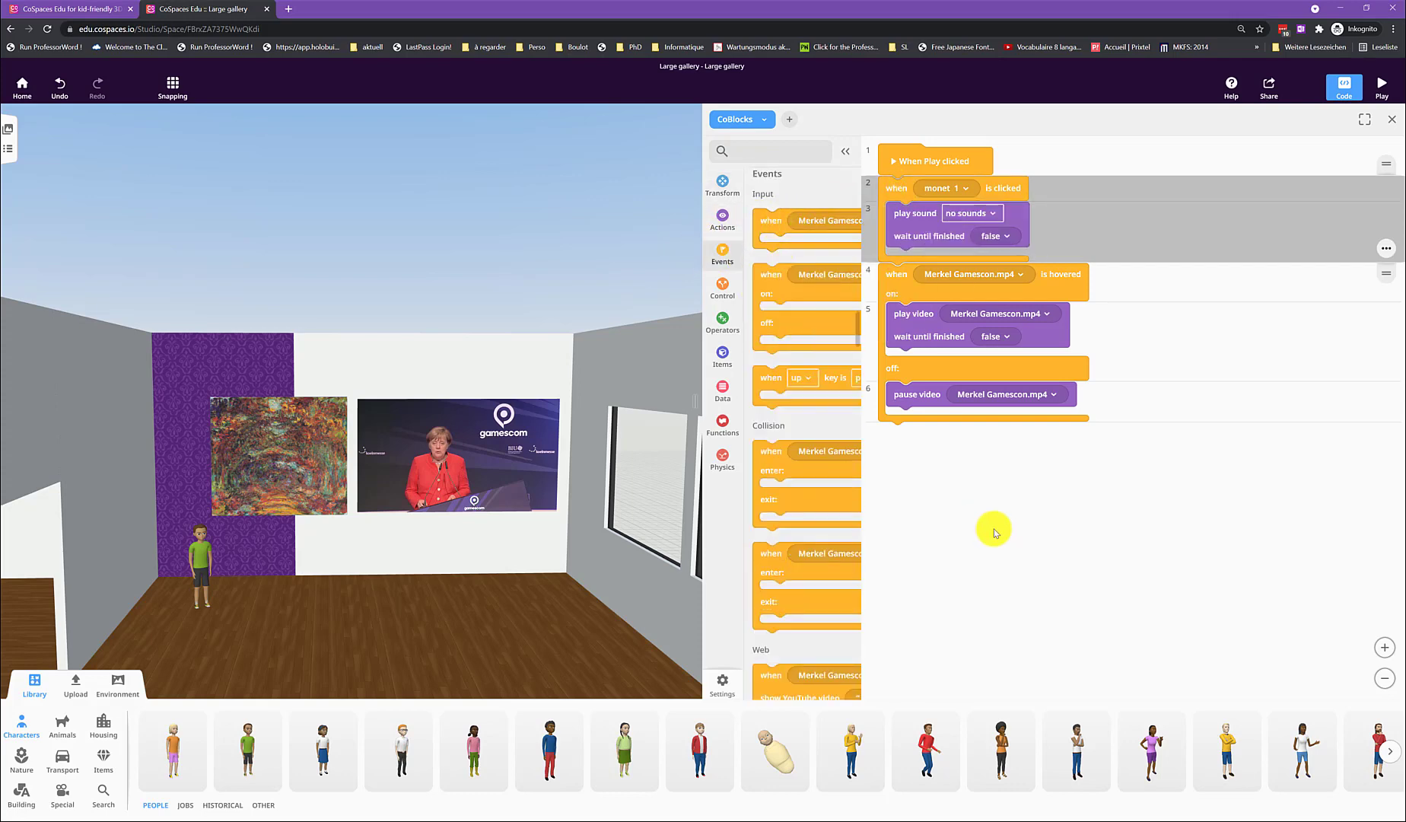
right_click(904, 196)
click(932, 201)
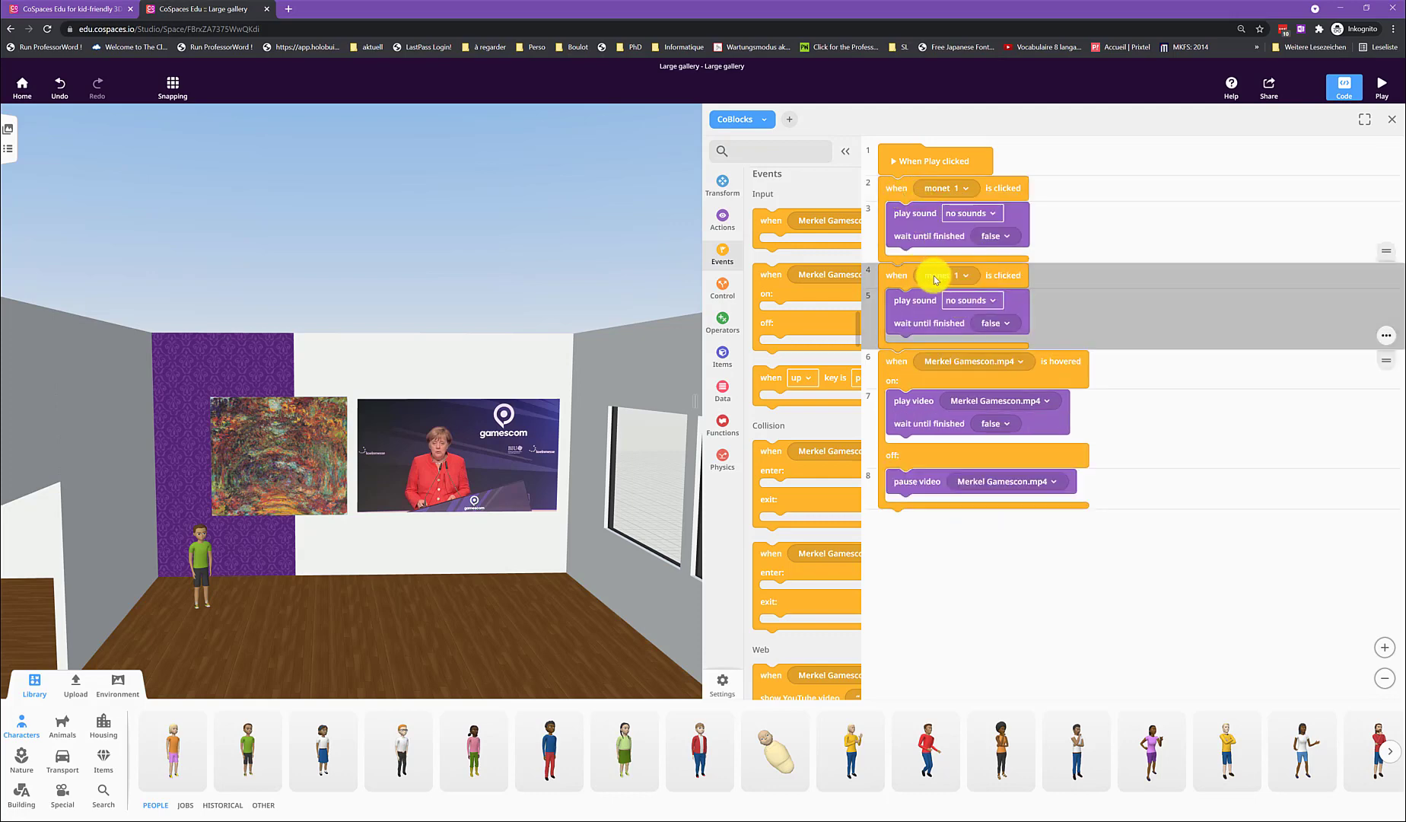
Step: Make the copied click event respond to the Casual boy character
click(197, 565)
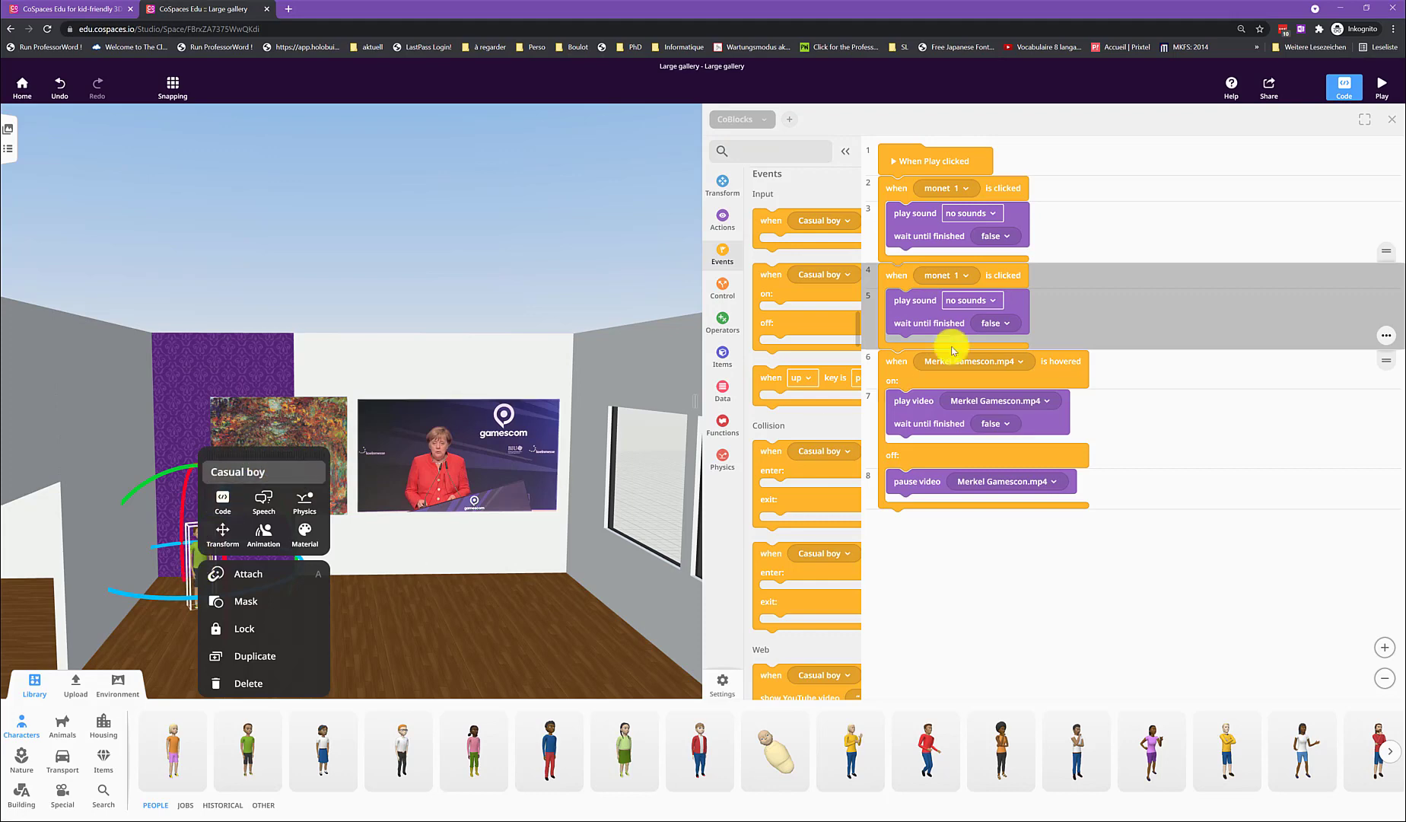
click(934, 275)
click(976, 298)
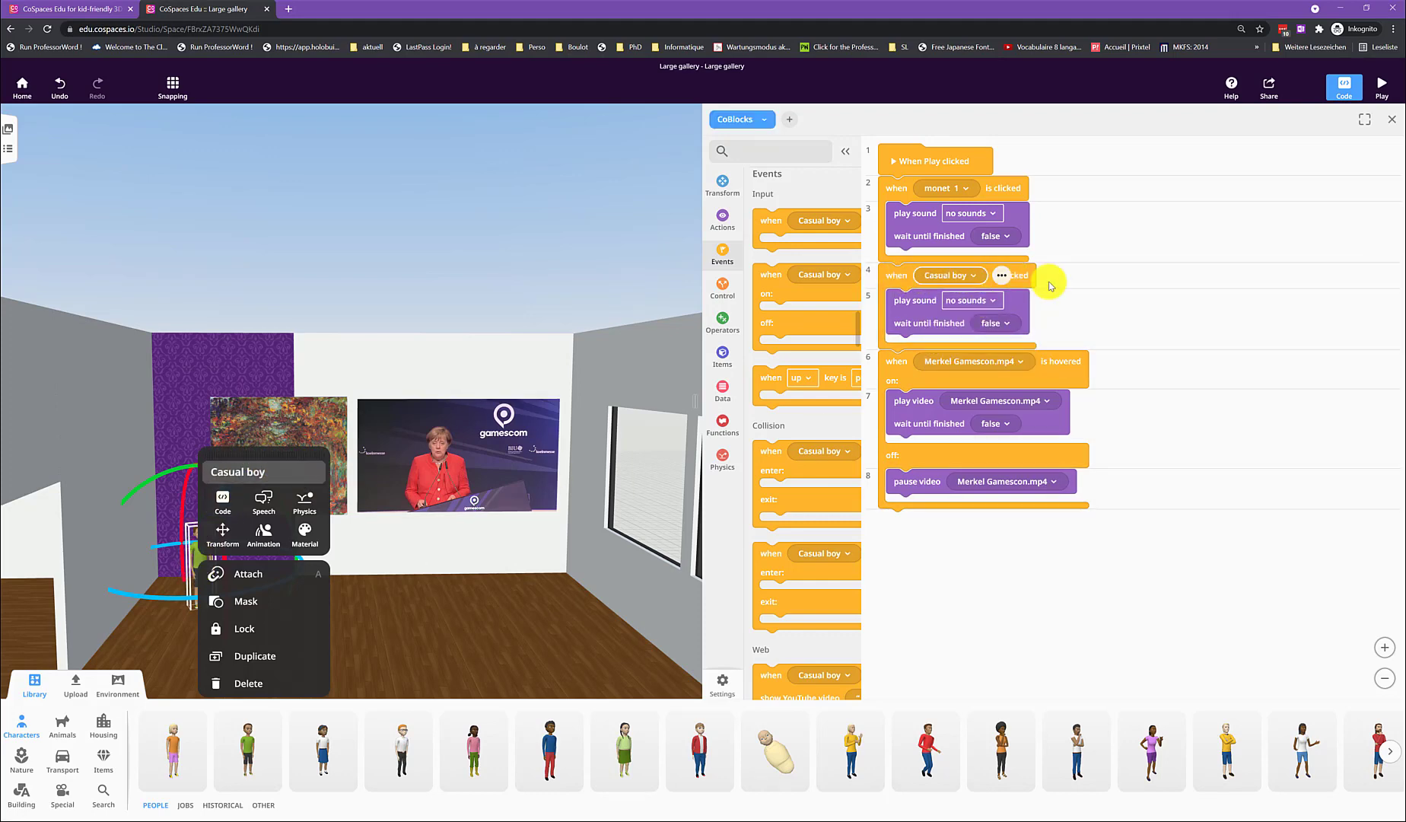
Step: Check the play sound list and uploaded sounds, leaving the sound set to no sounds
click(964, 302)
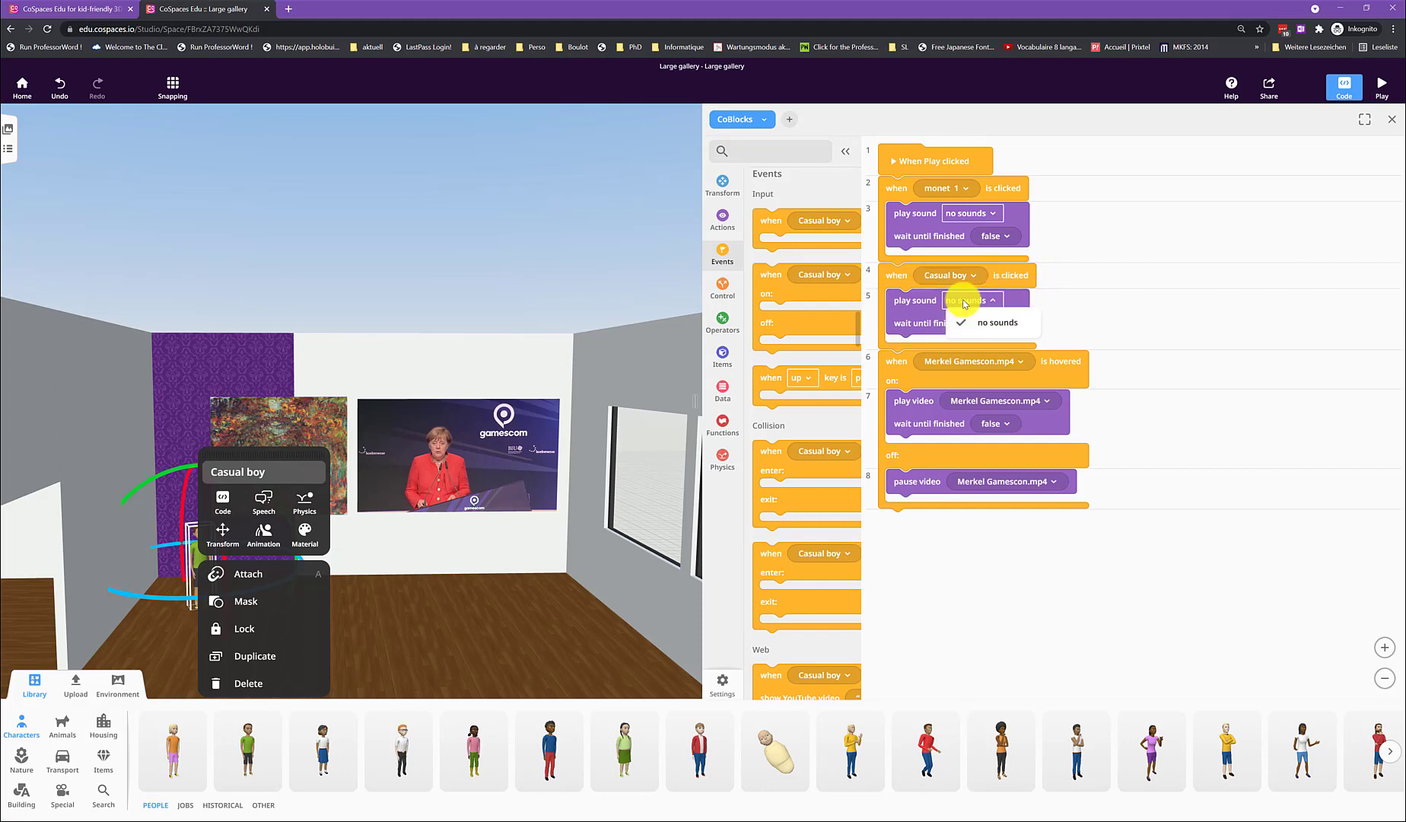
click(74, 685)
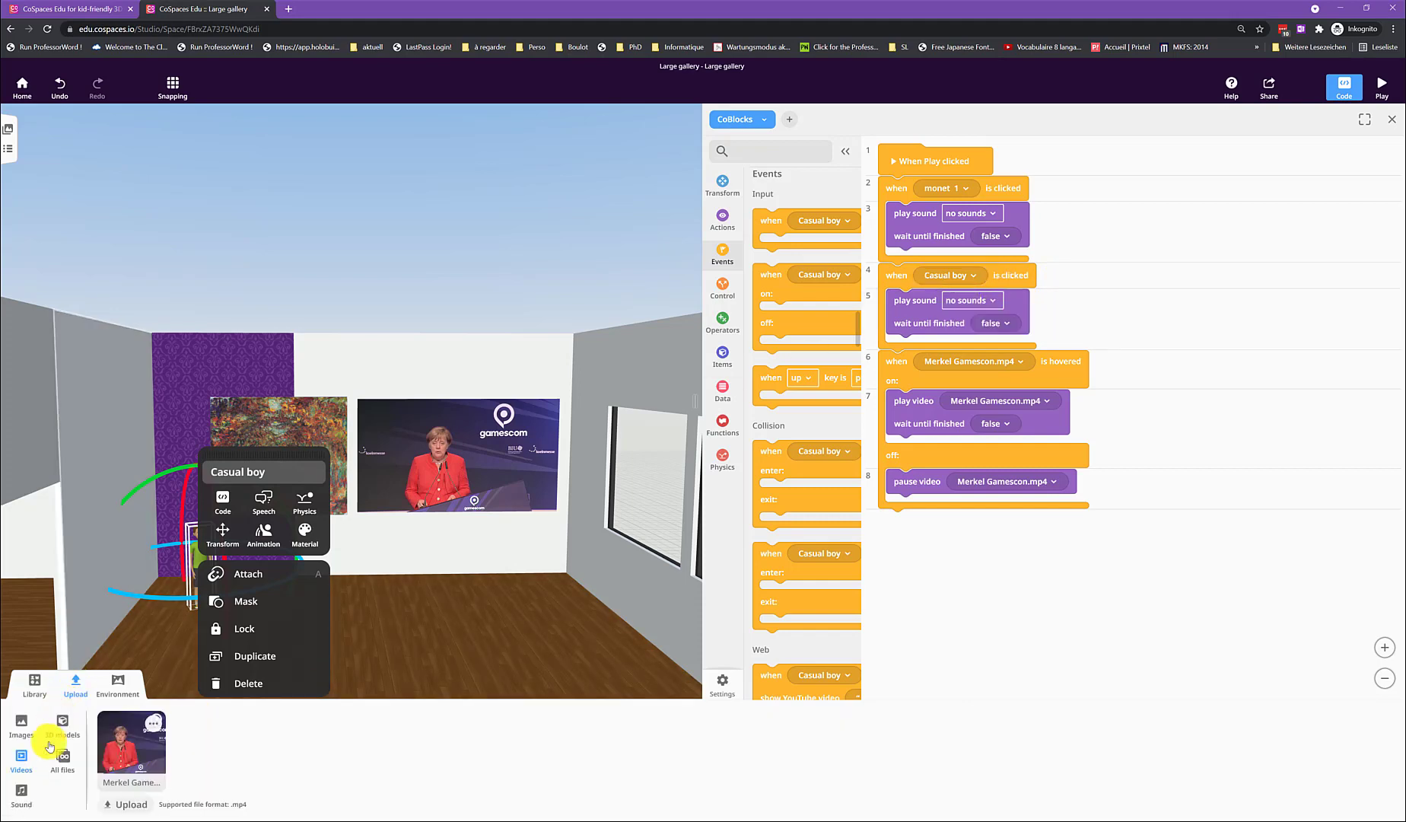
click(21, 795)
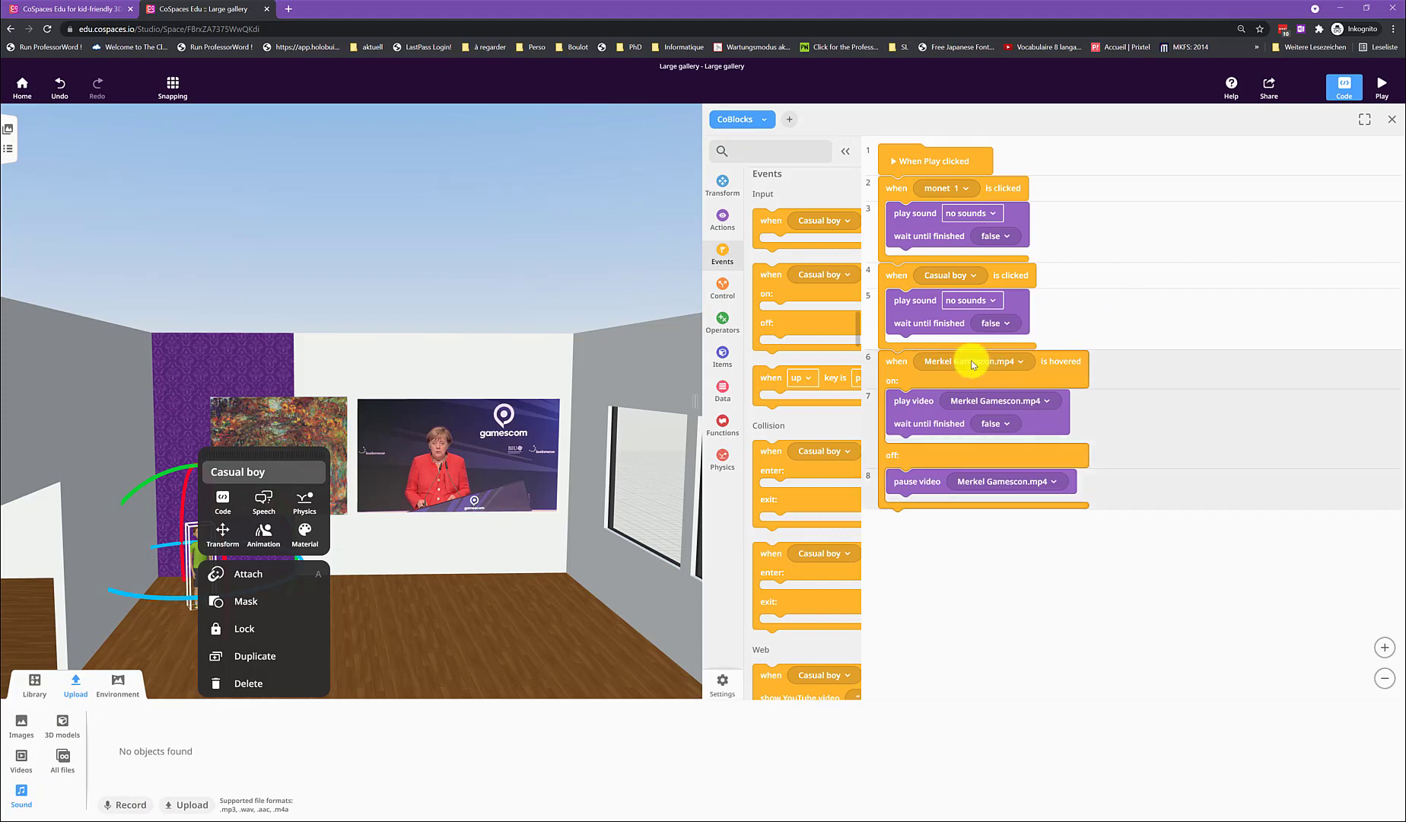
click(960, 301)
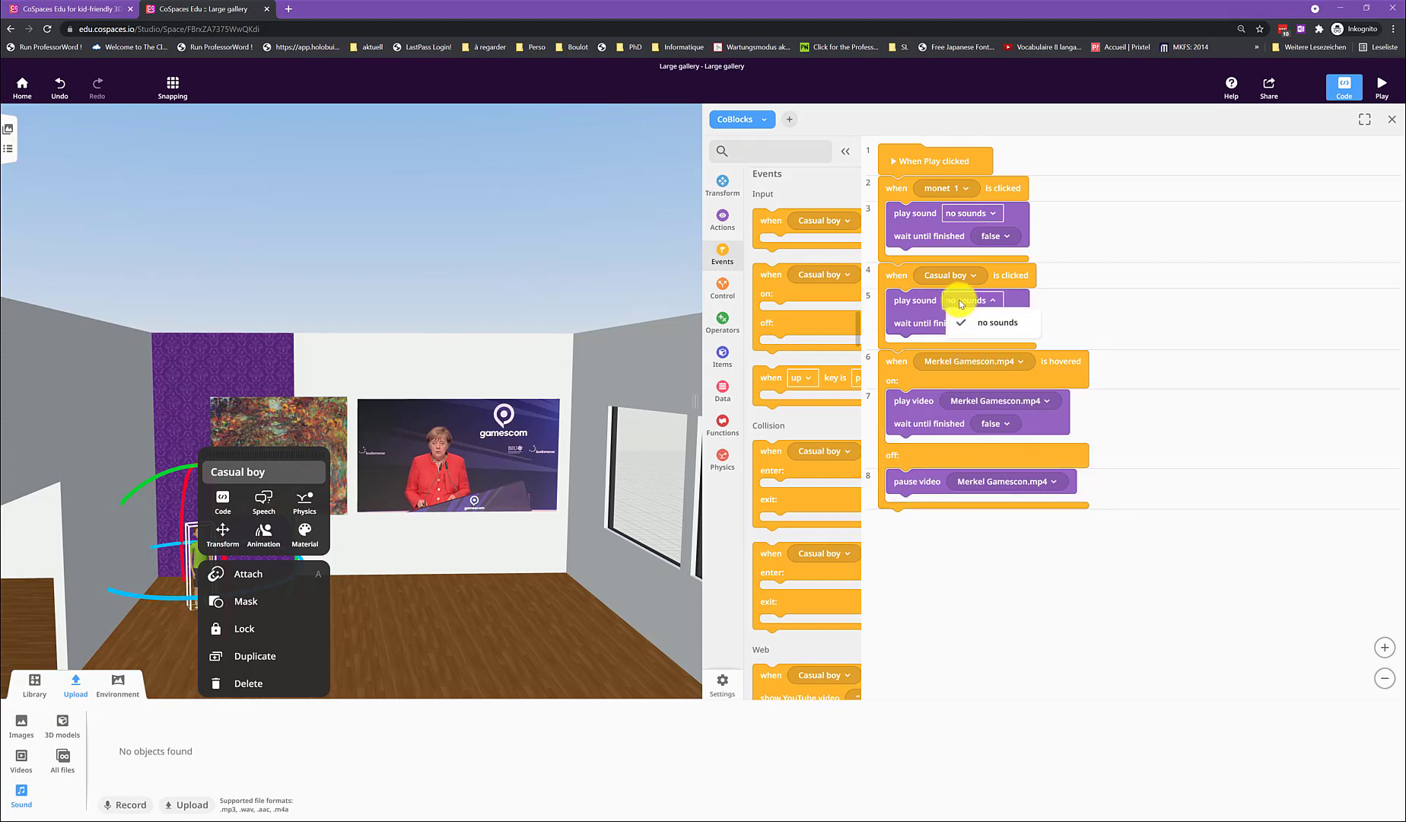
click(960, 302)
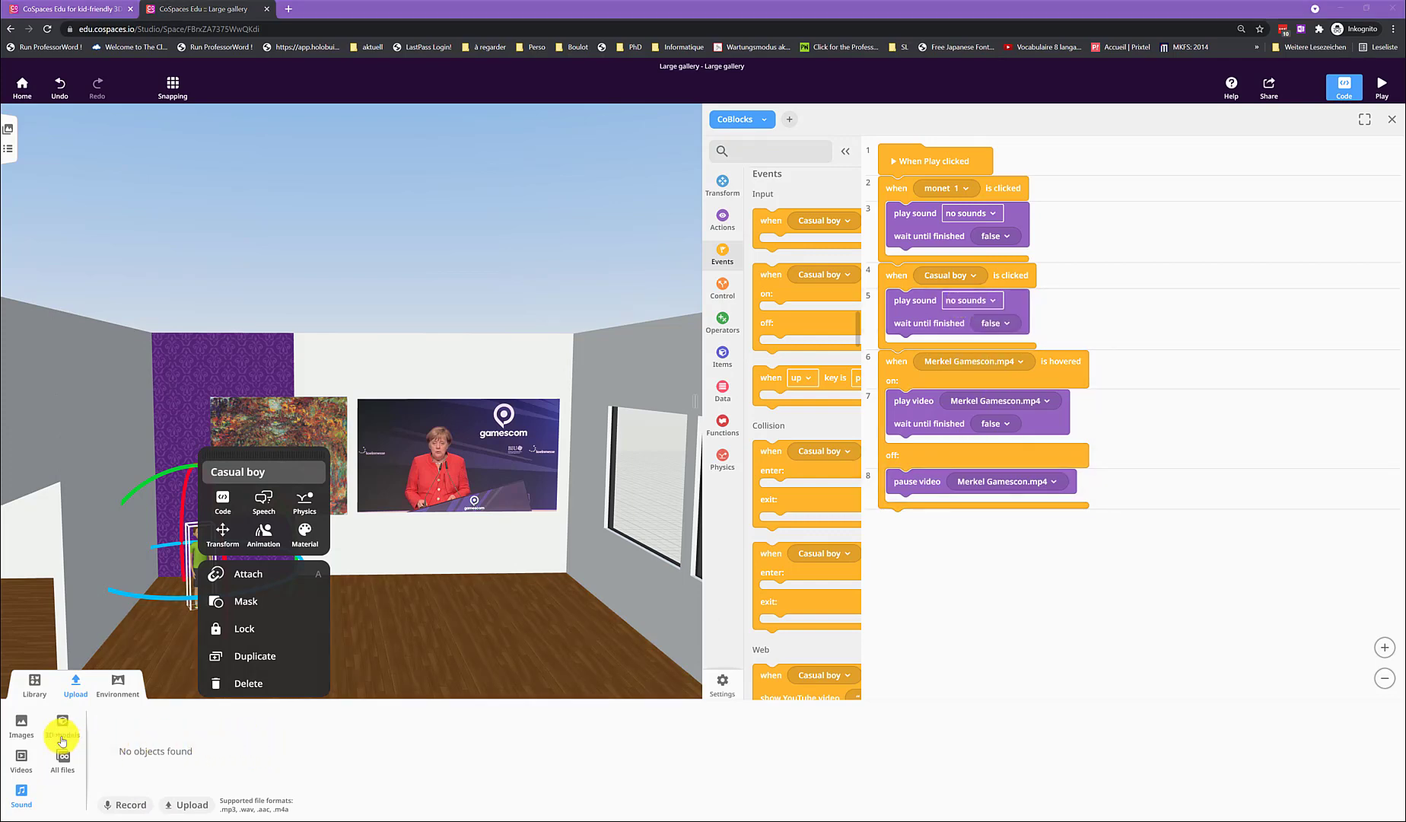
Step: List the uploaded images and open the monet 17 attribution form
click(22, 729)
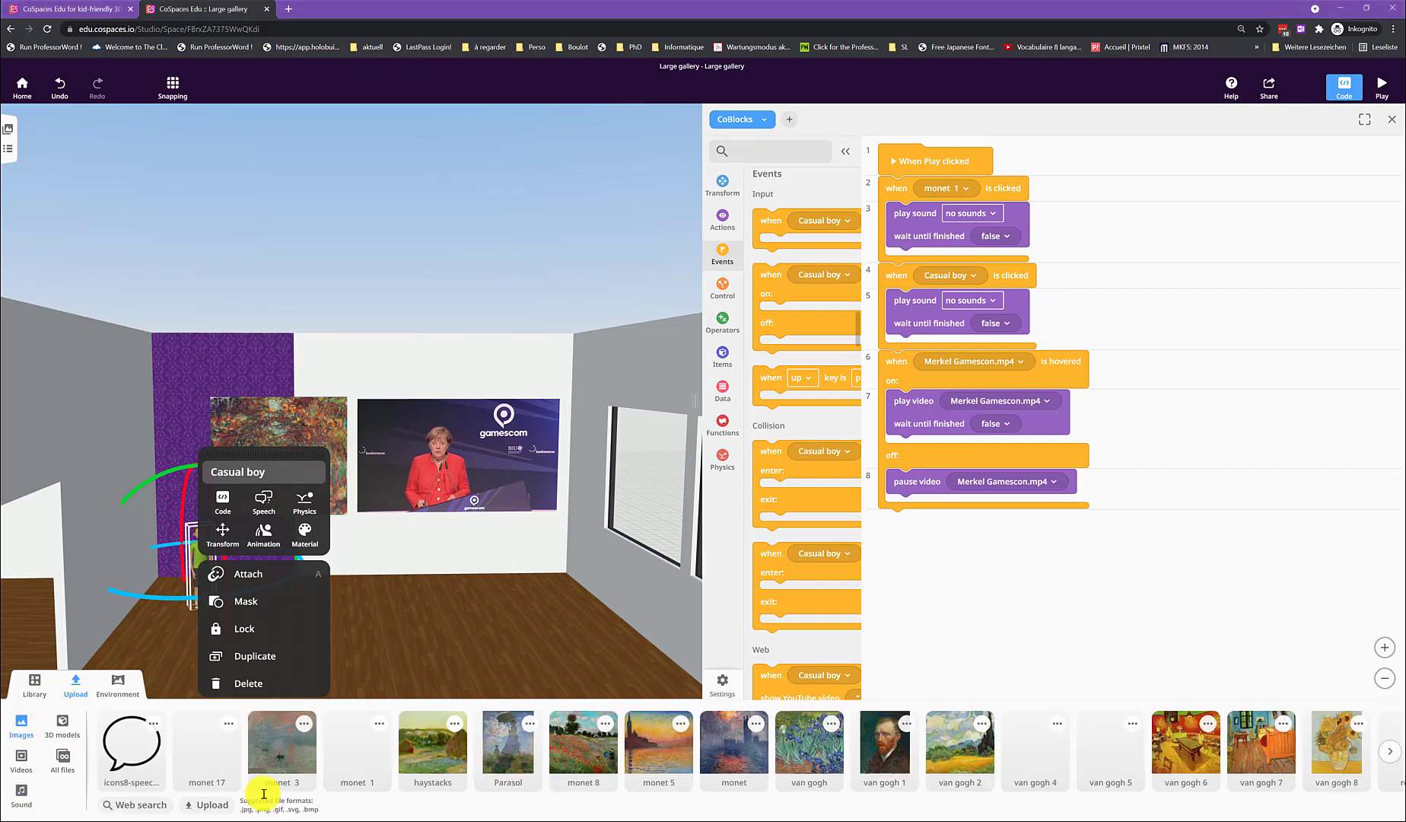
click(230, 727)
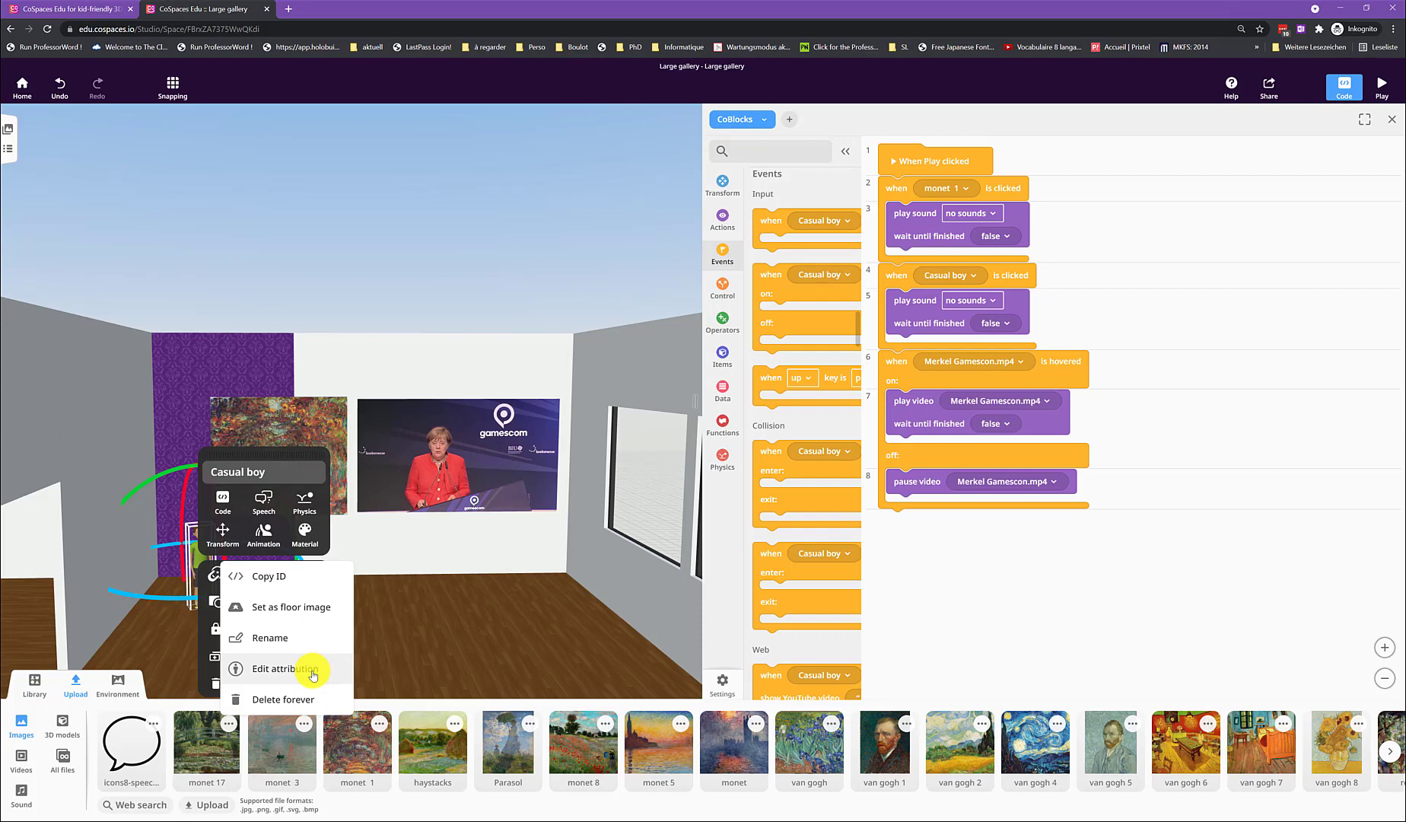
click(310, 673)
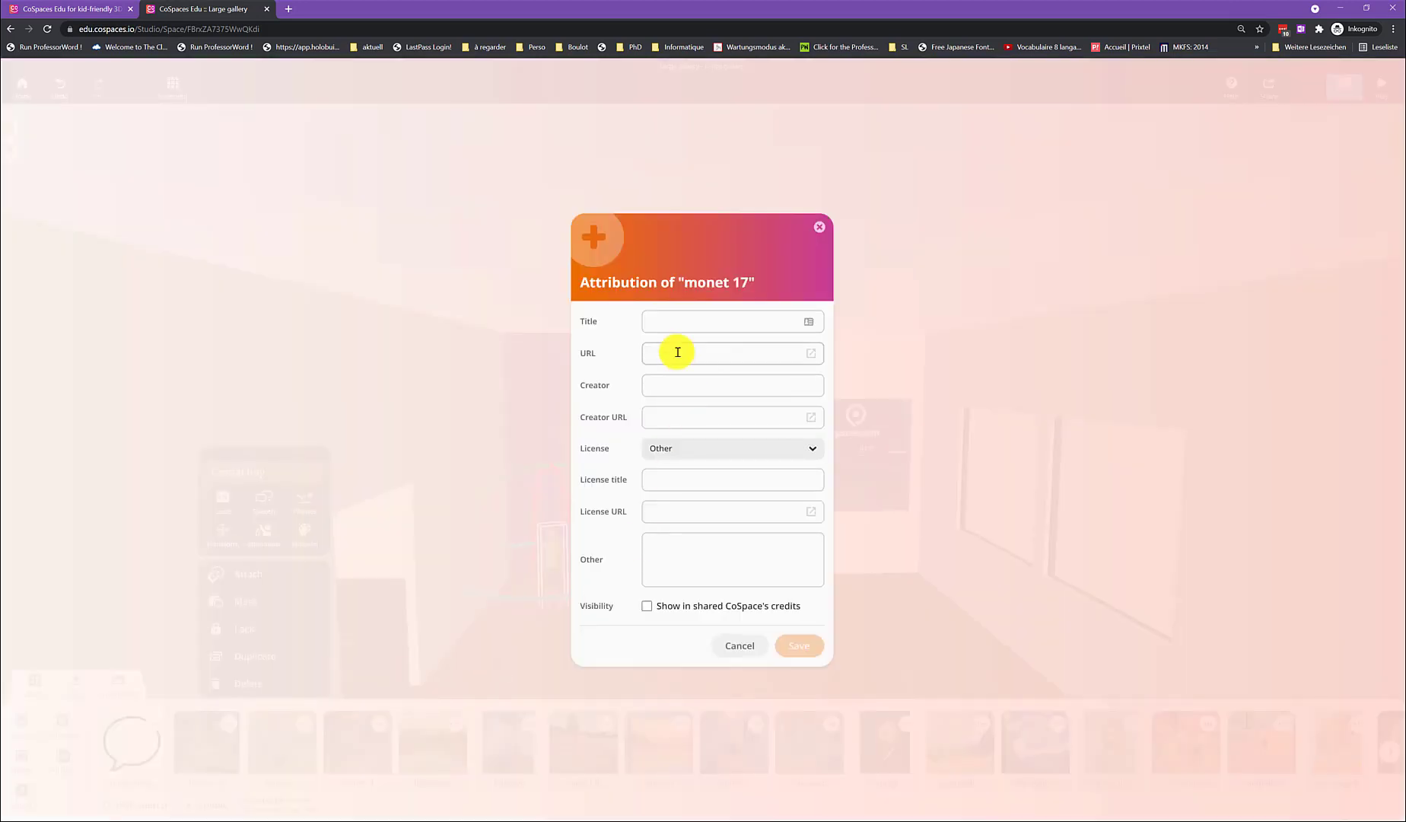
Step: Review monet 17's attribution fields, cancel without changes, then reopen its attribution form
click(650, 319)
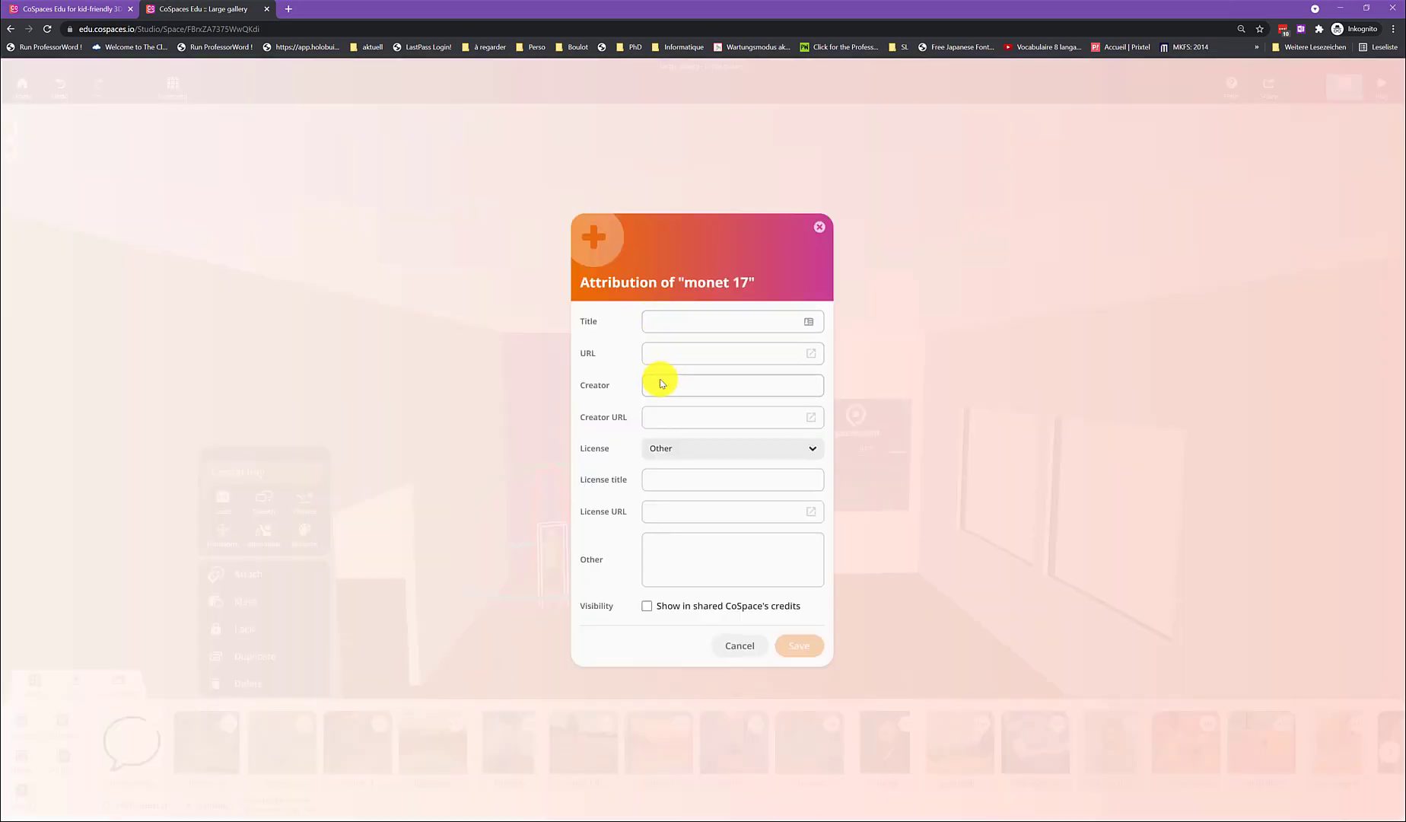
click(736, 647)
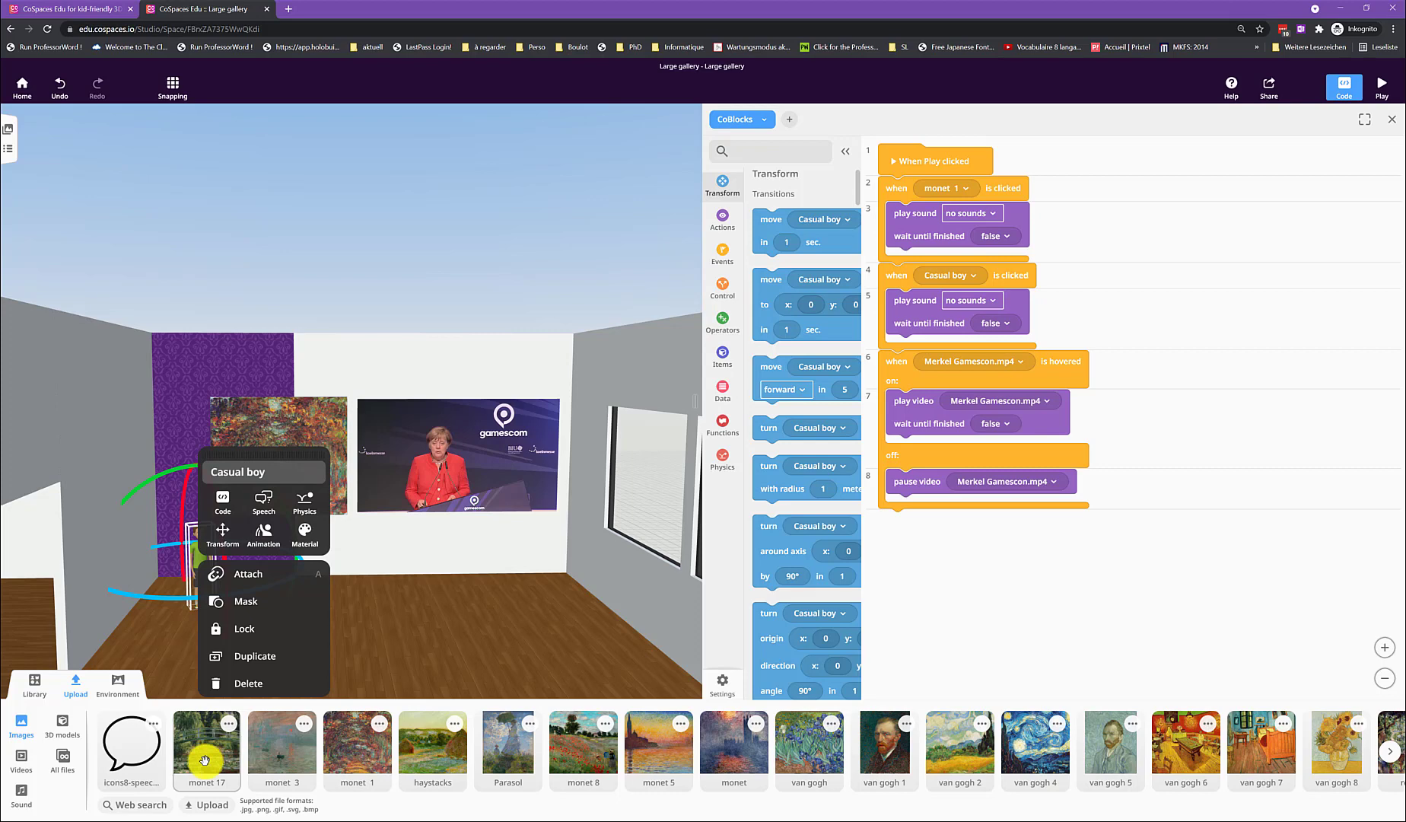
click(228, 723)
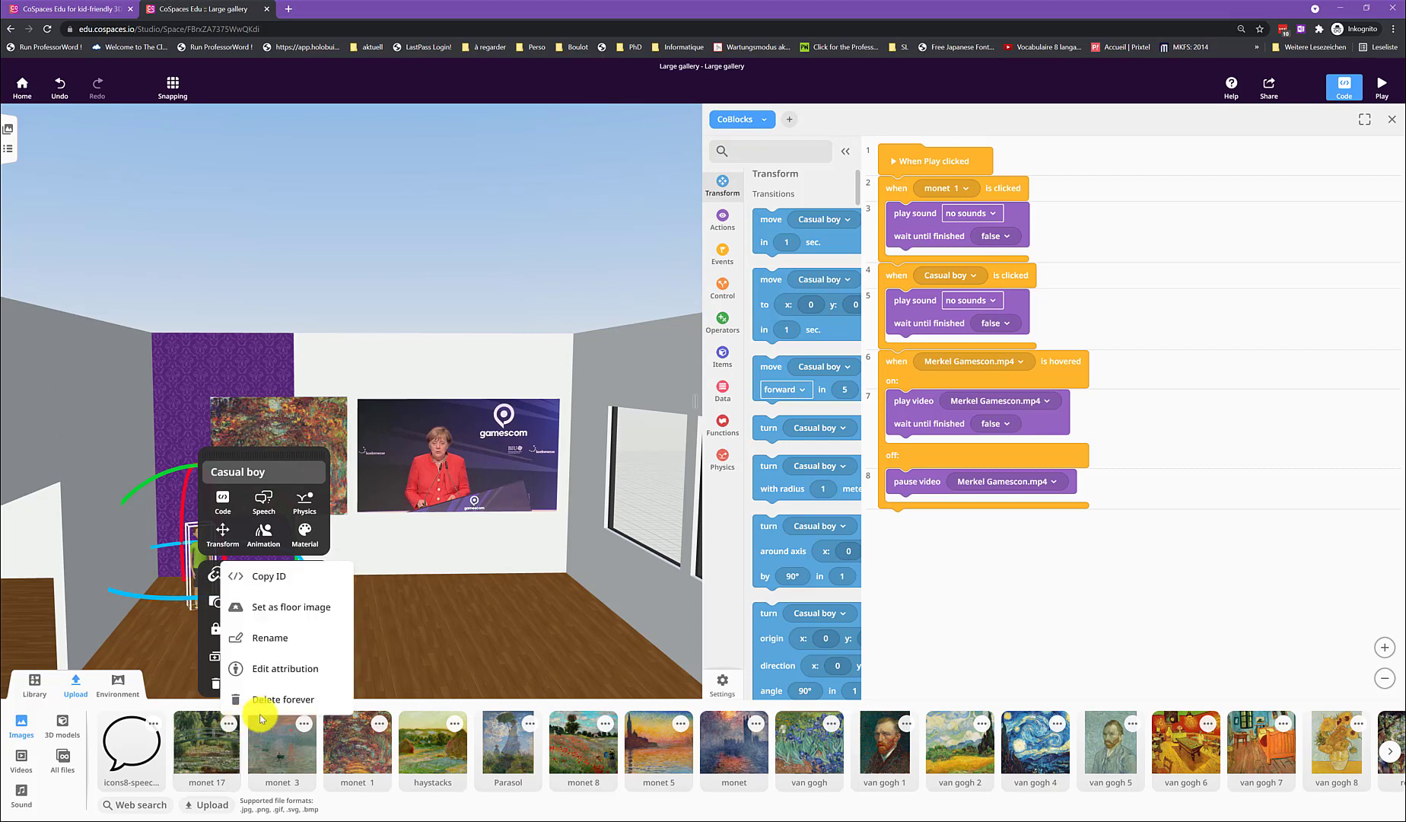
click(305, 667)
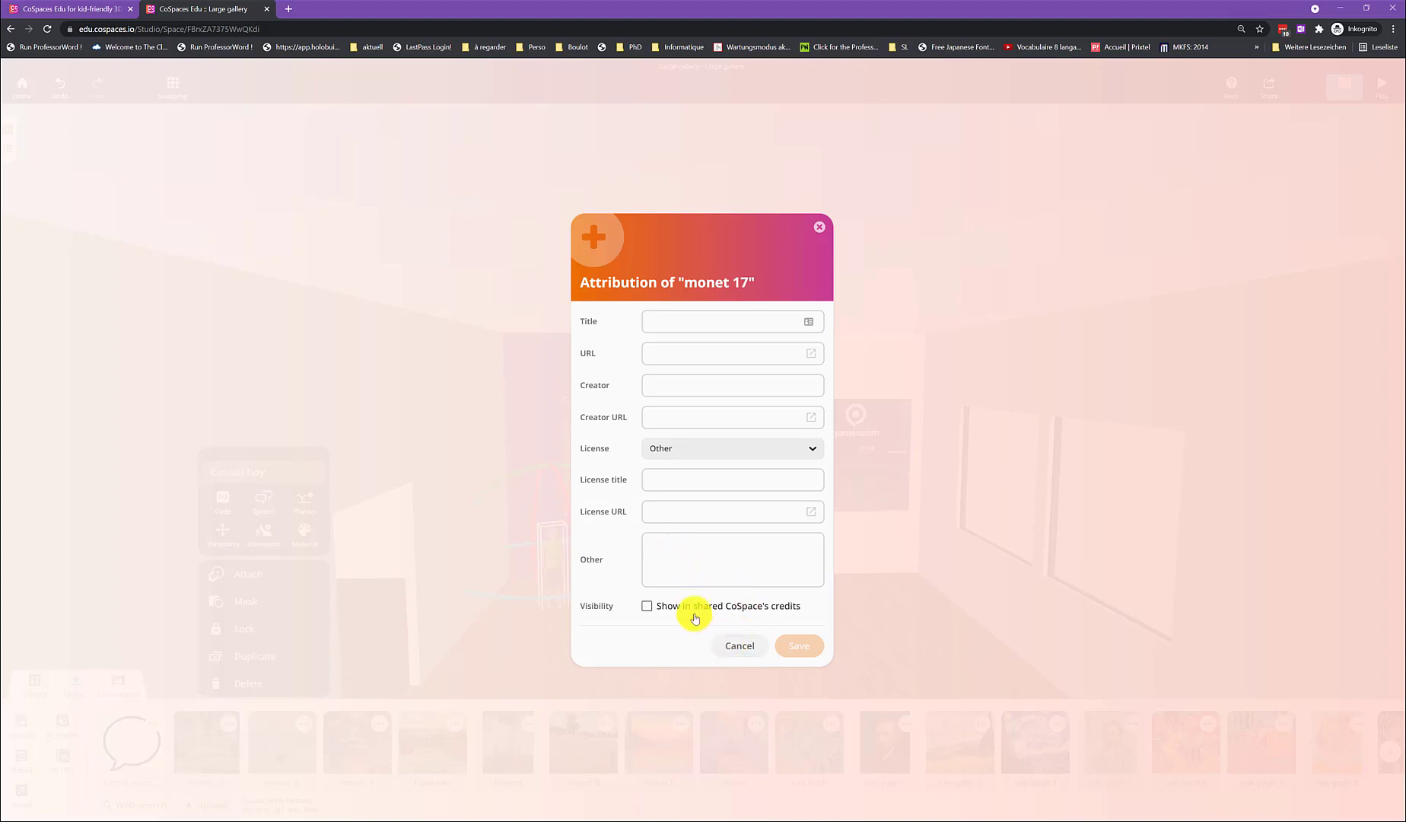
Step: Cancel the monet 17 form and open the Merkel Gamescon.mp4 video's attribution form
click(738, 647)
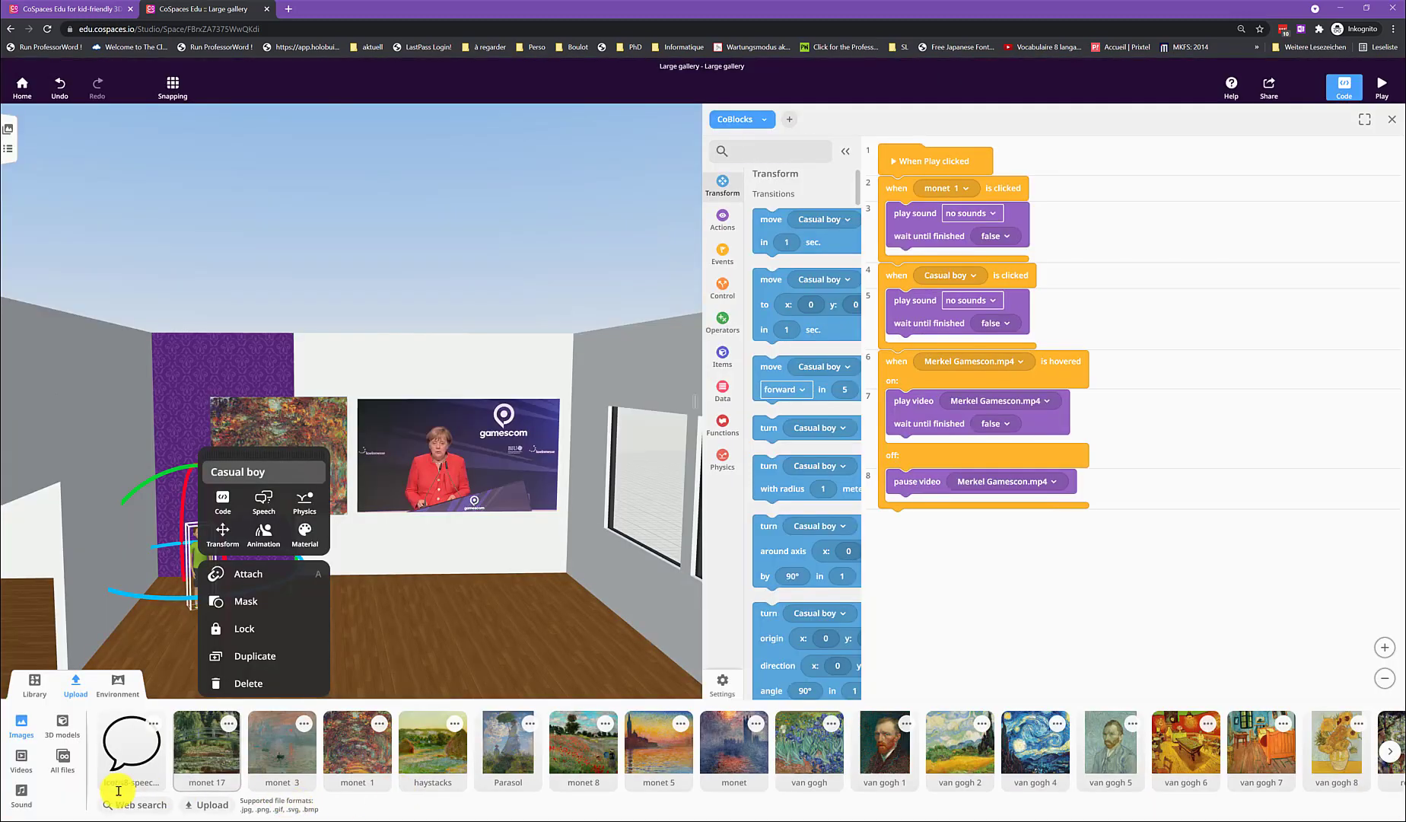
click(22, 761)
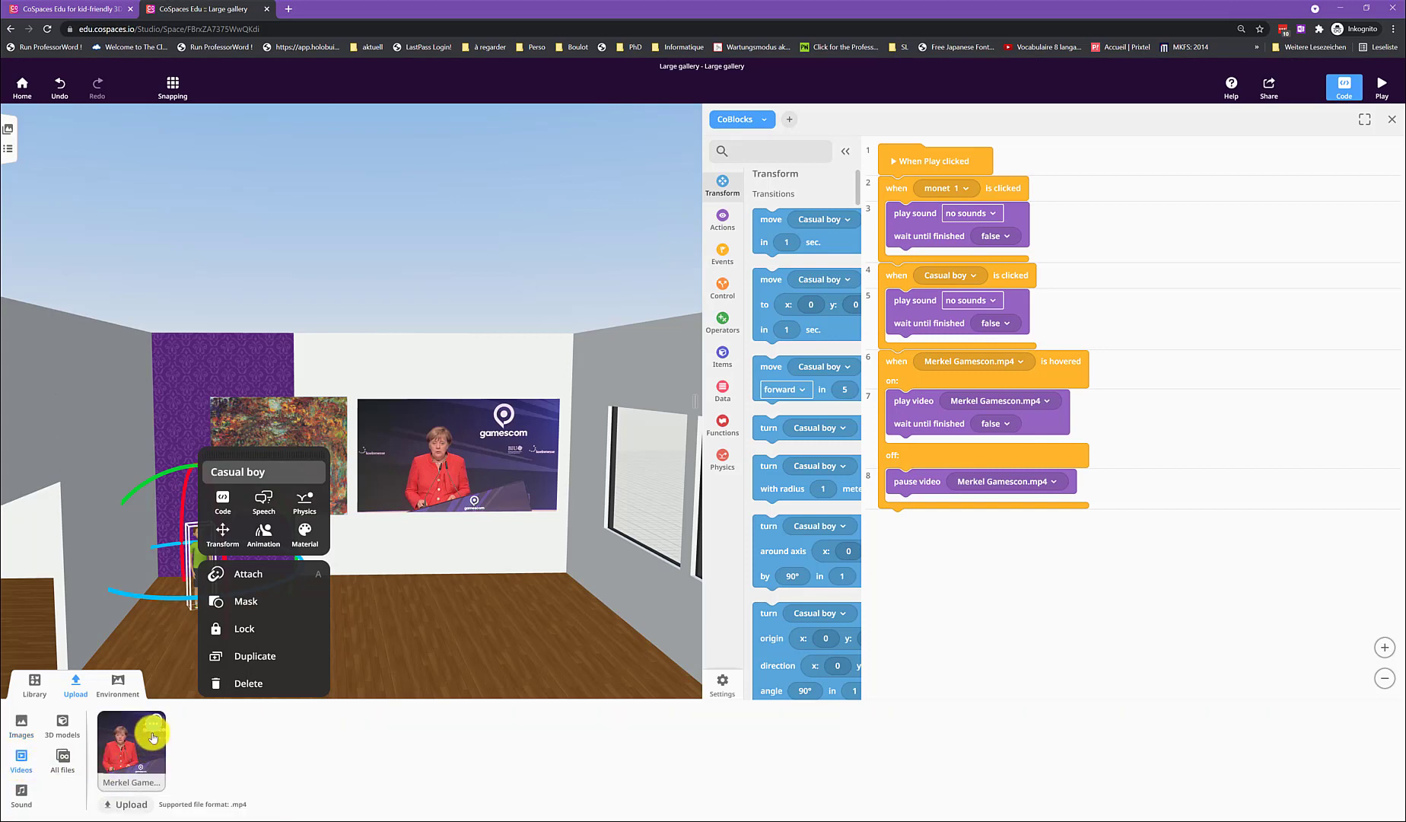
click(153, 722)
click(220, 669)
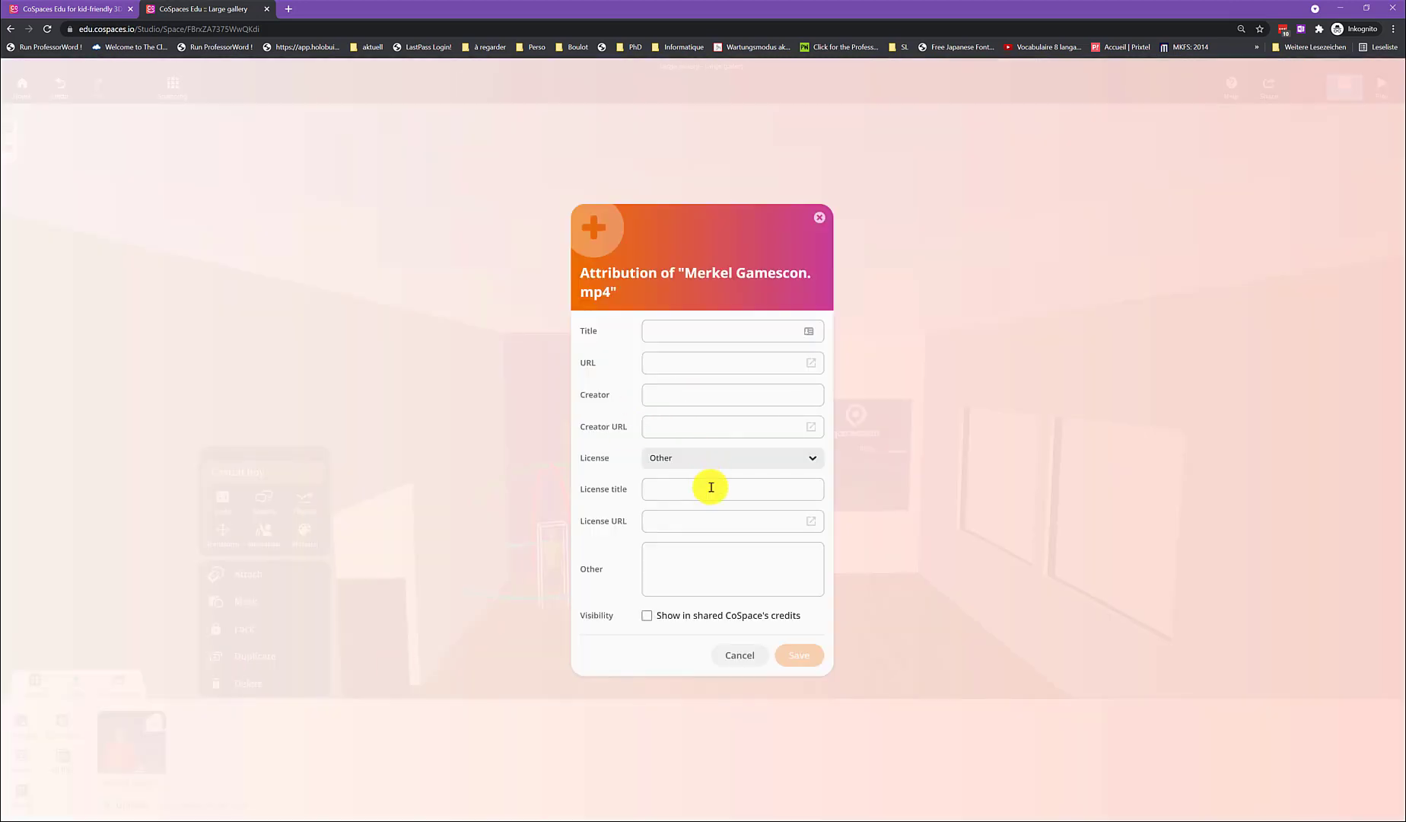